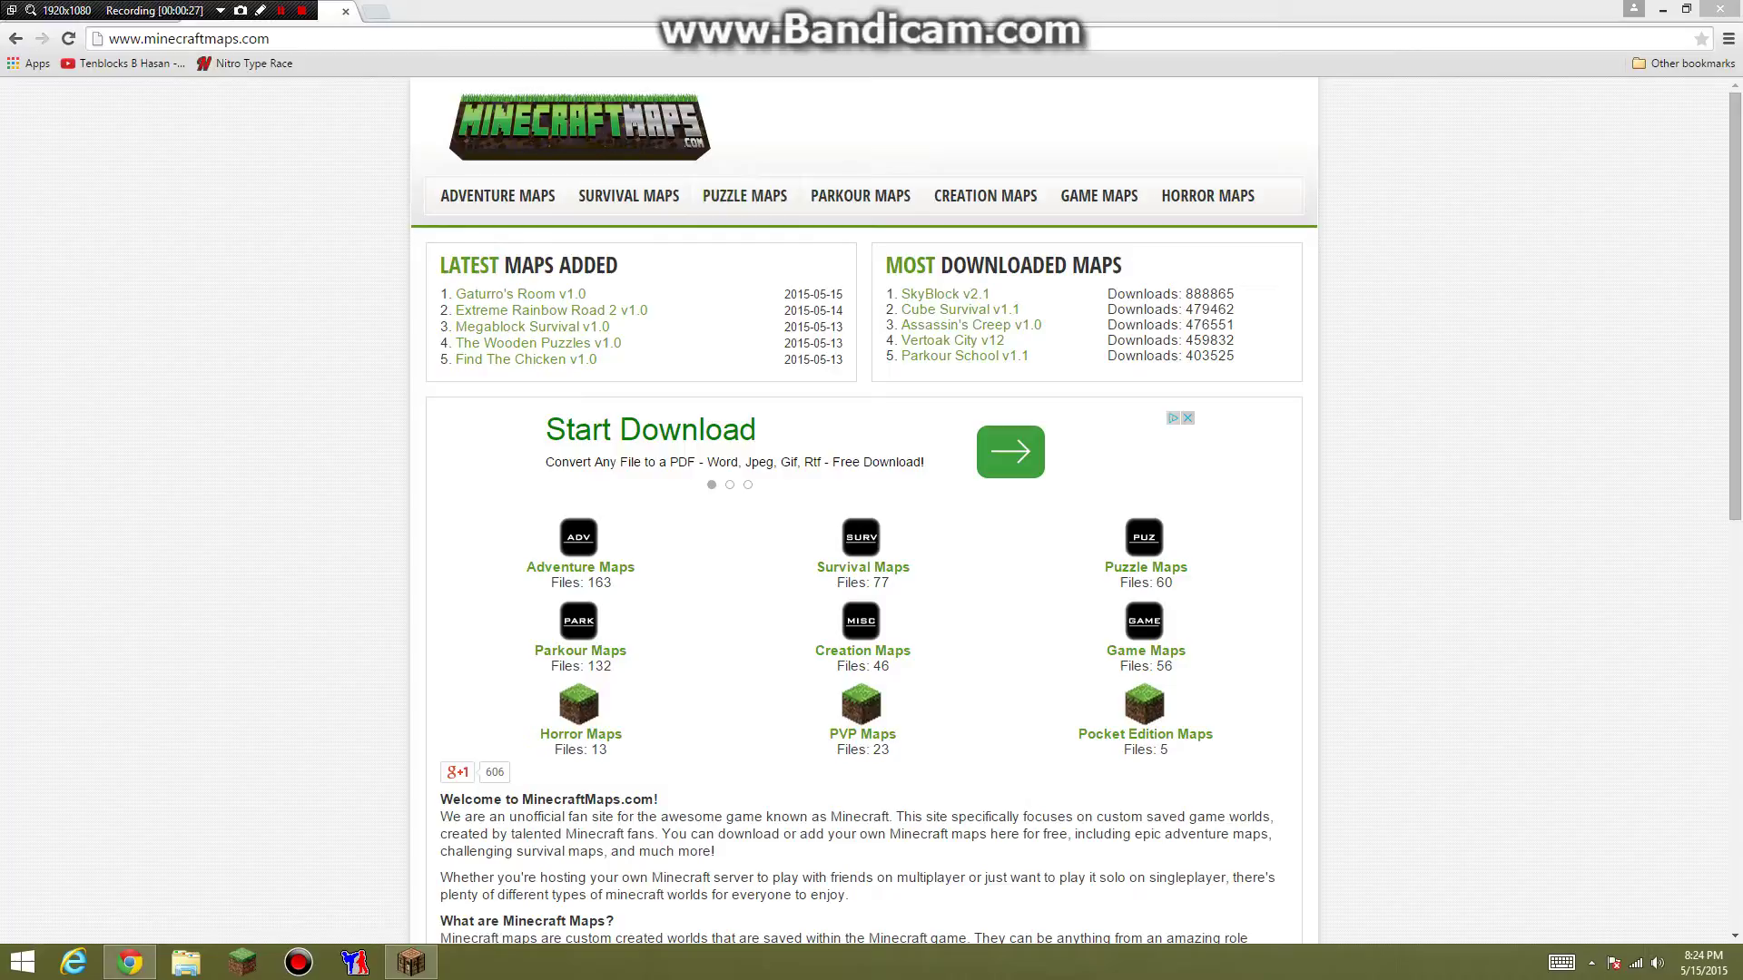
Browse the Creation Maps category and open the Modern Mansion map's page
click(985, 196)
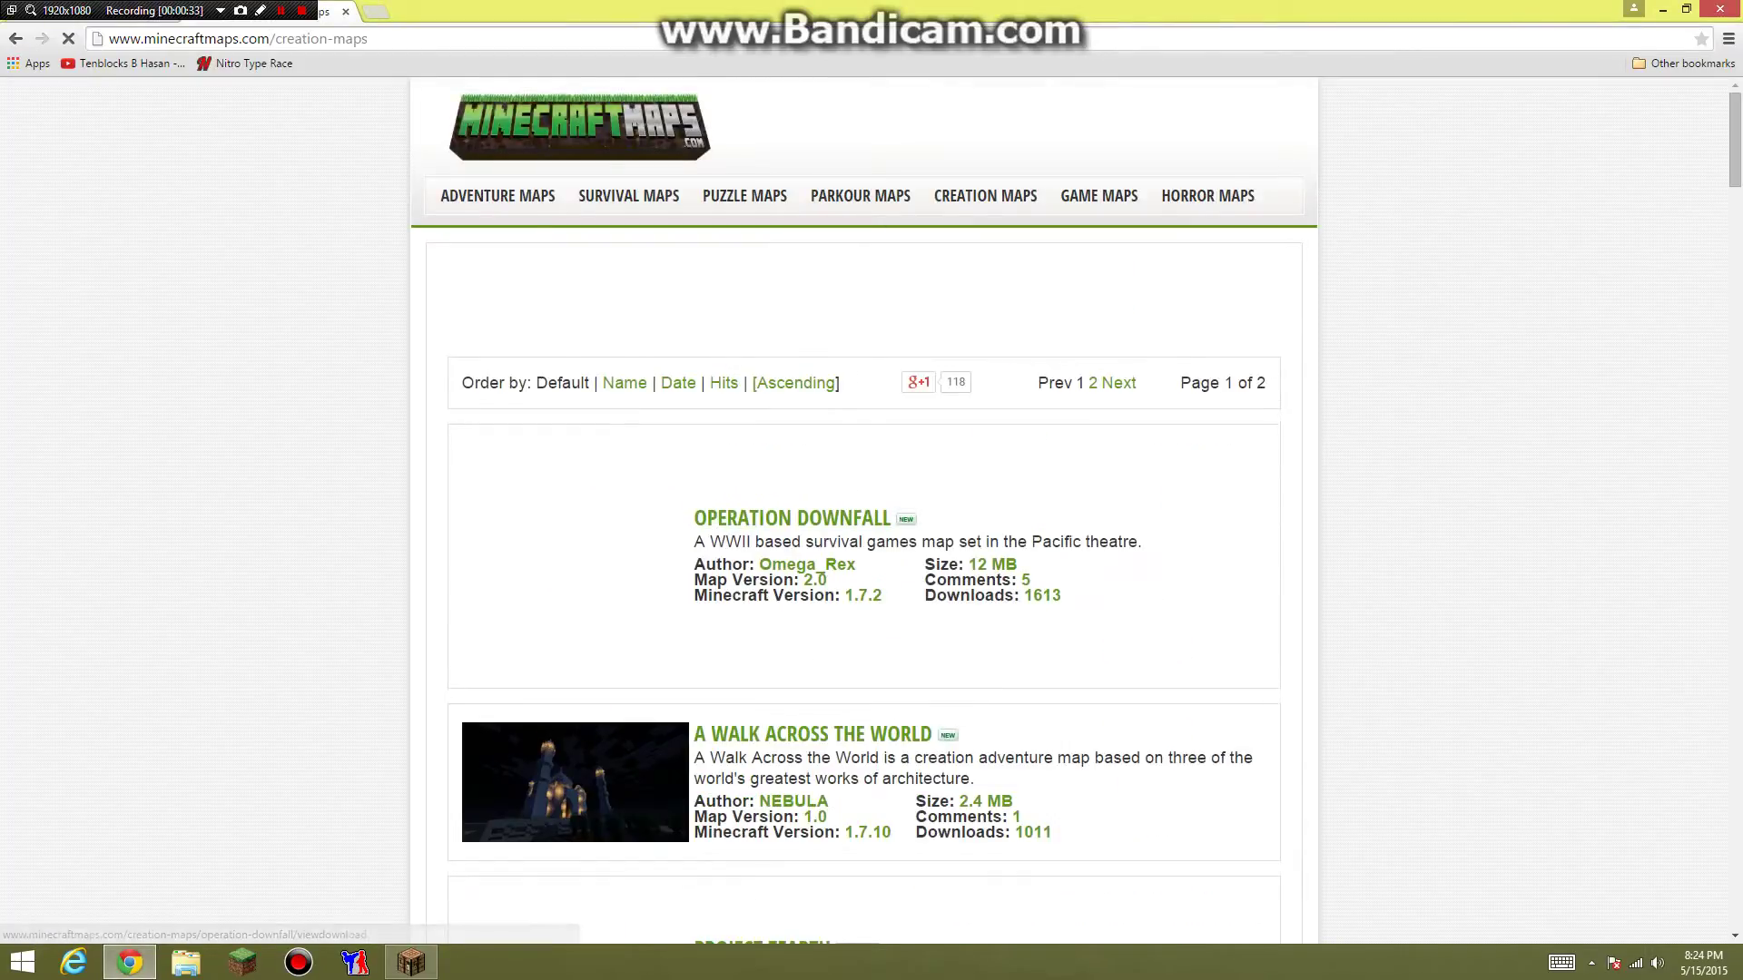
scroll(575, 418, down, 7)
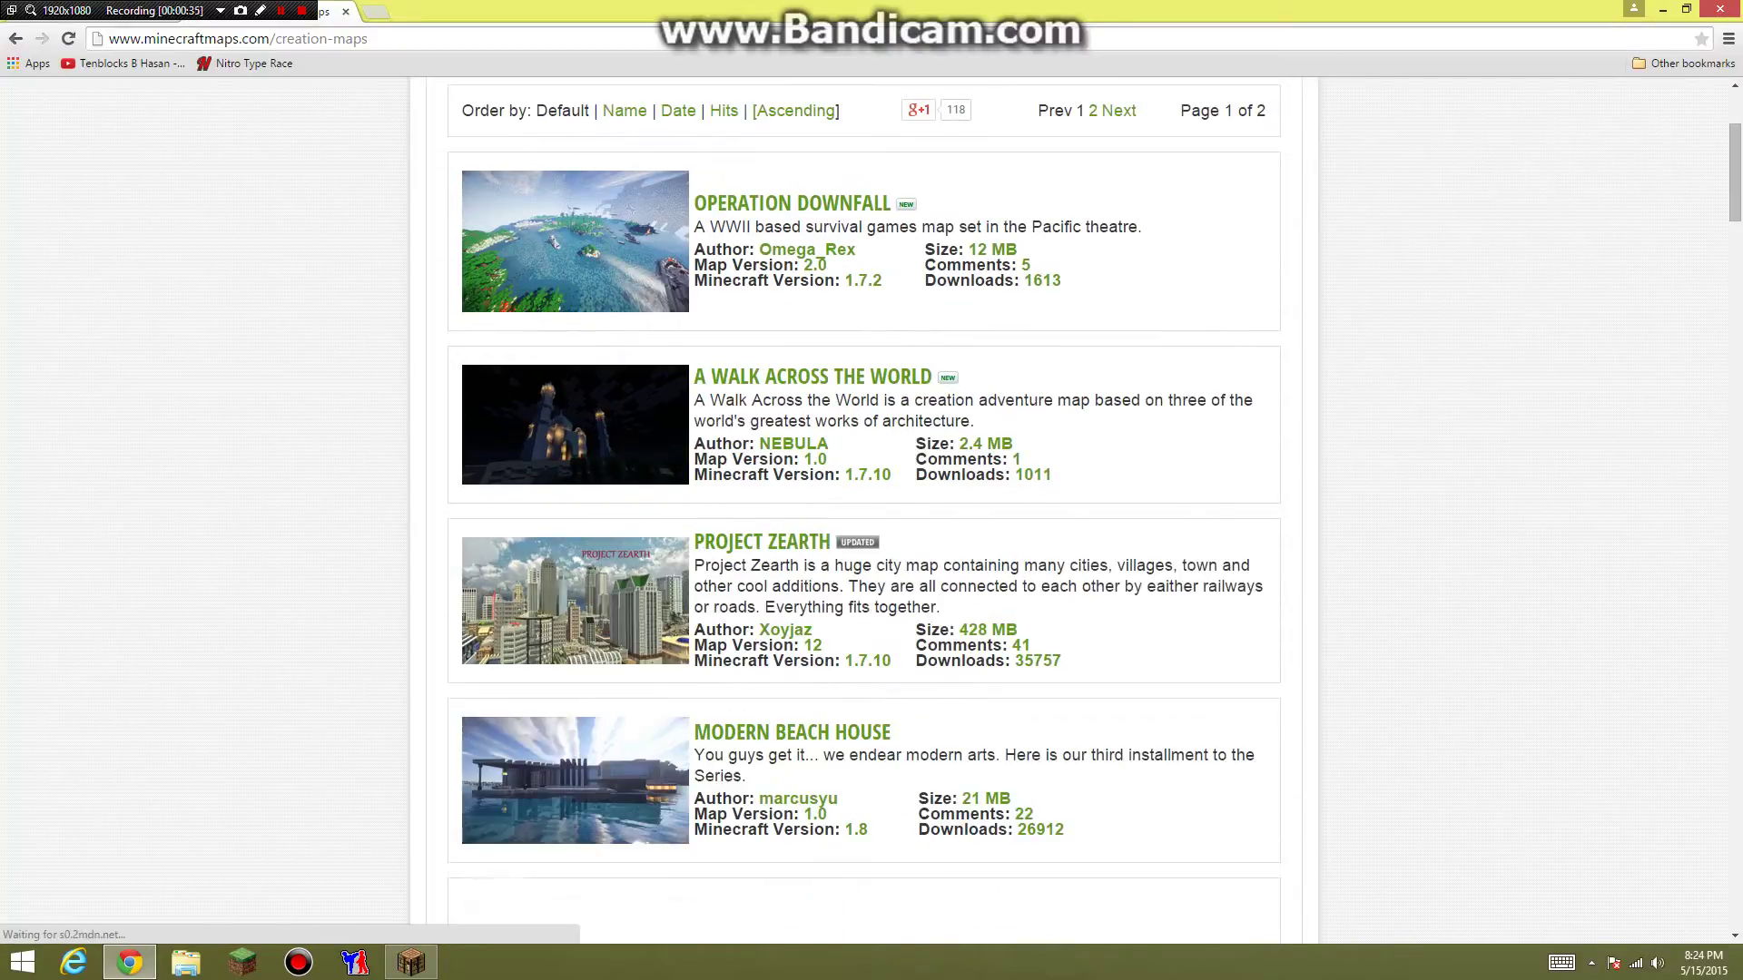
scroll(575, 417, down, 5)
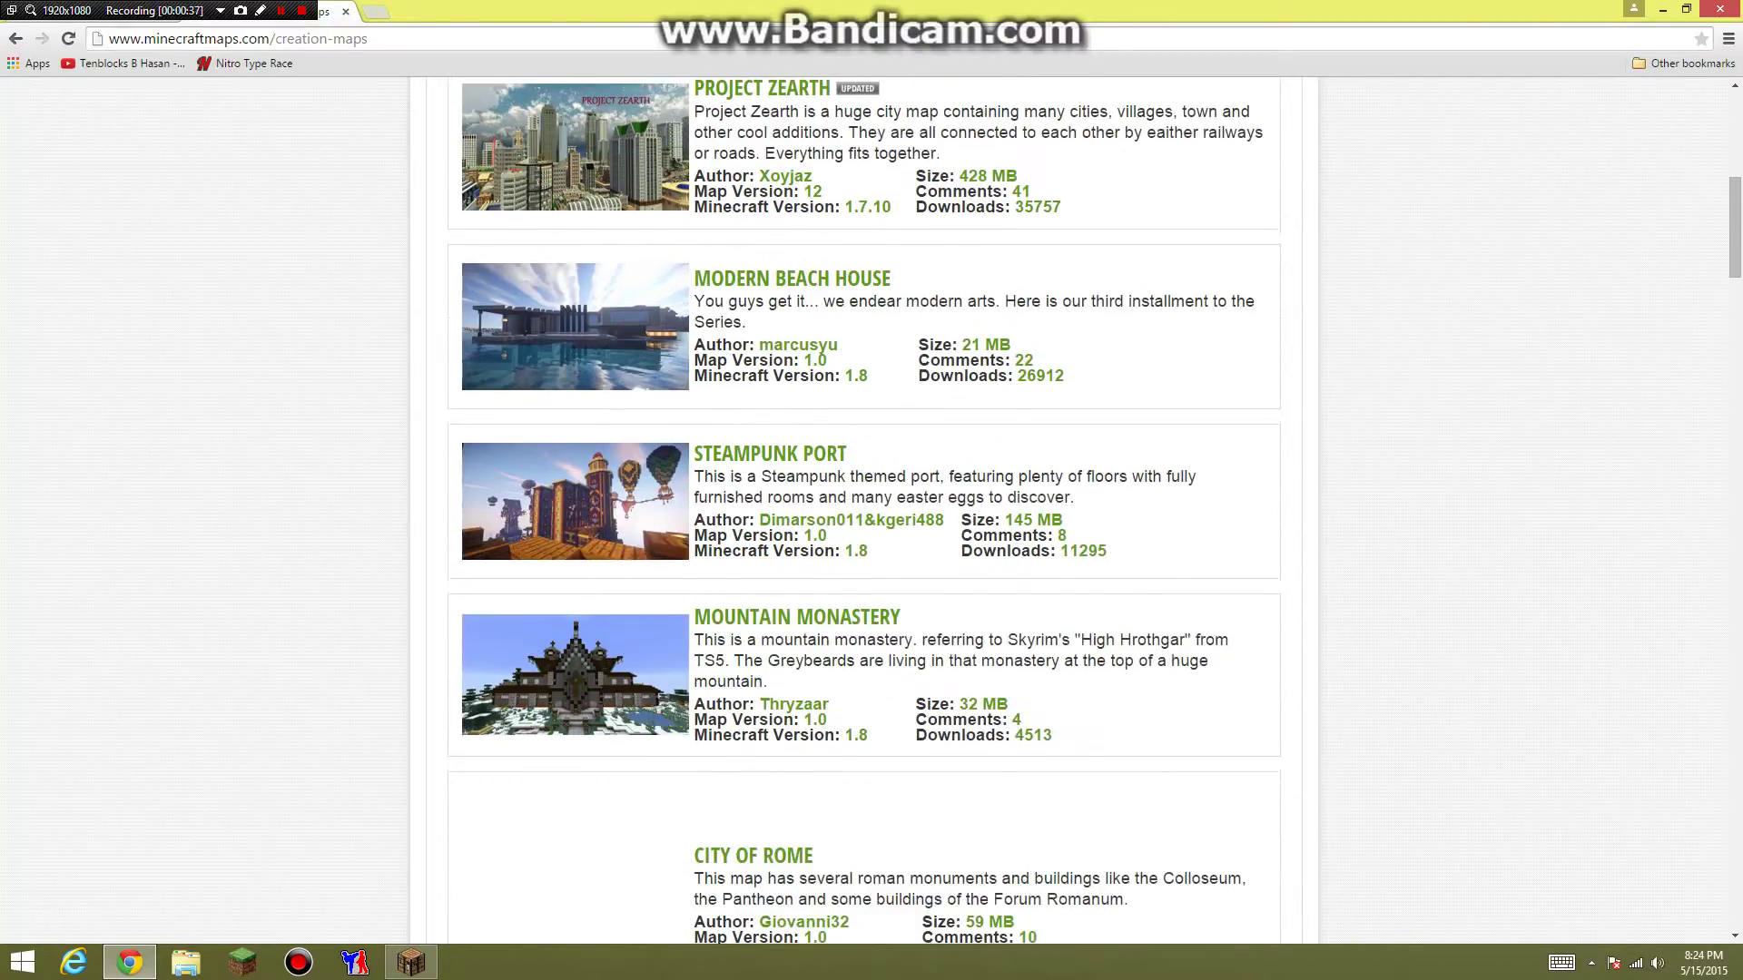
scroll(575, 417, down, 5)
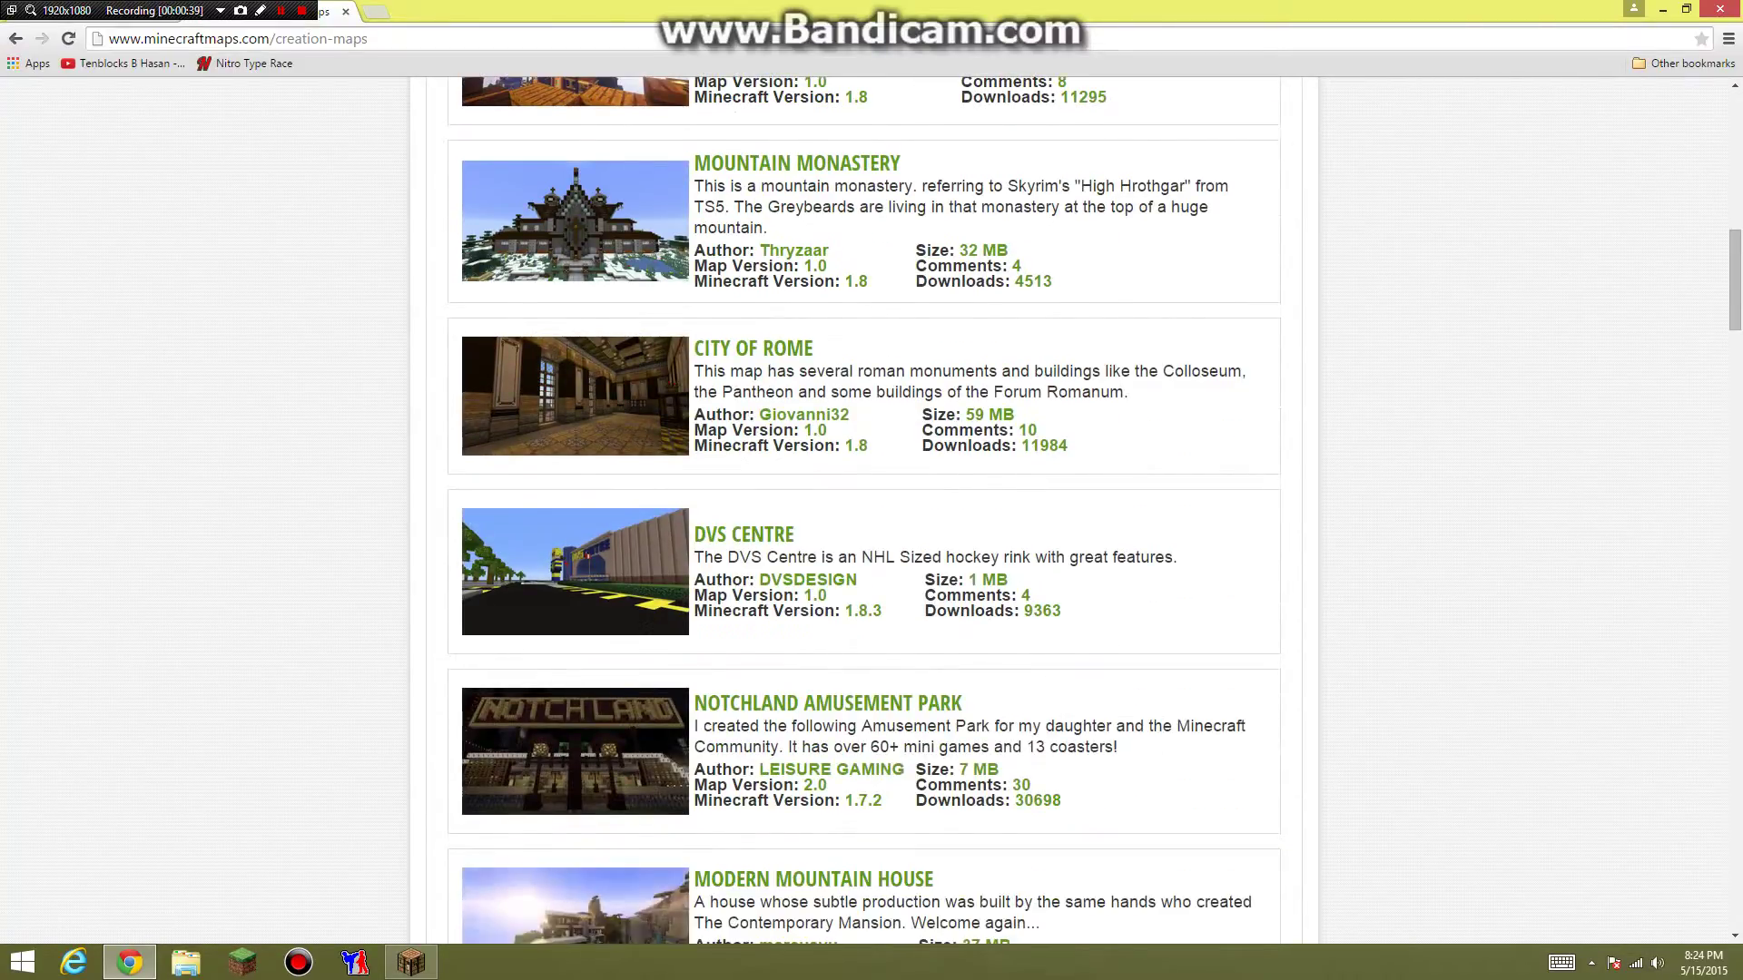
scroll(576, 418, down, 4)
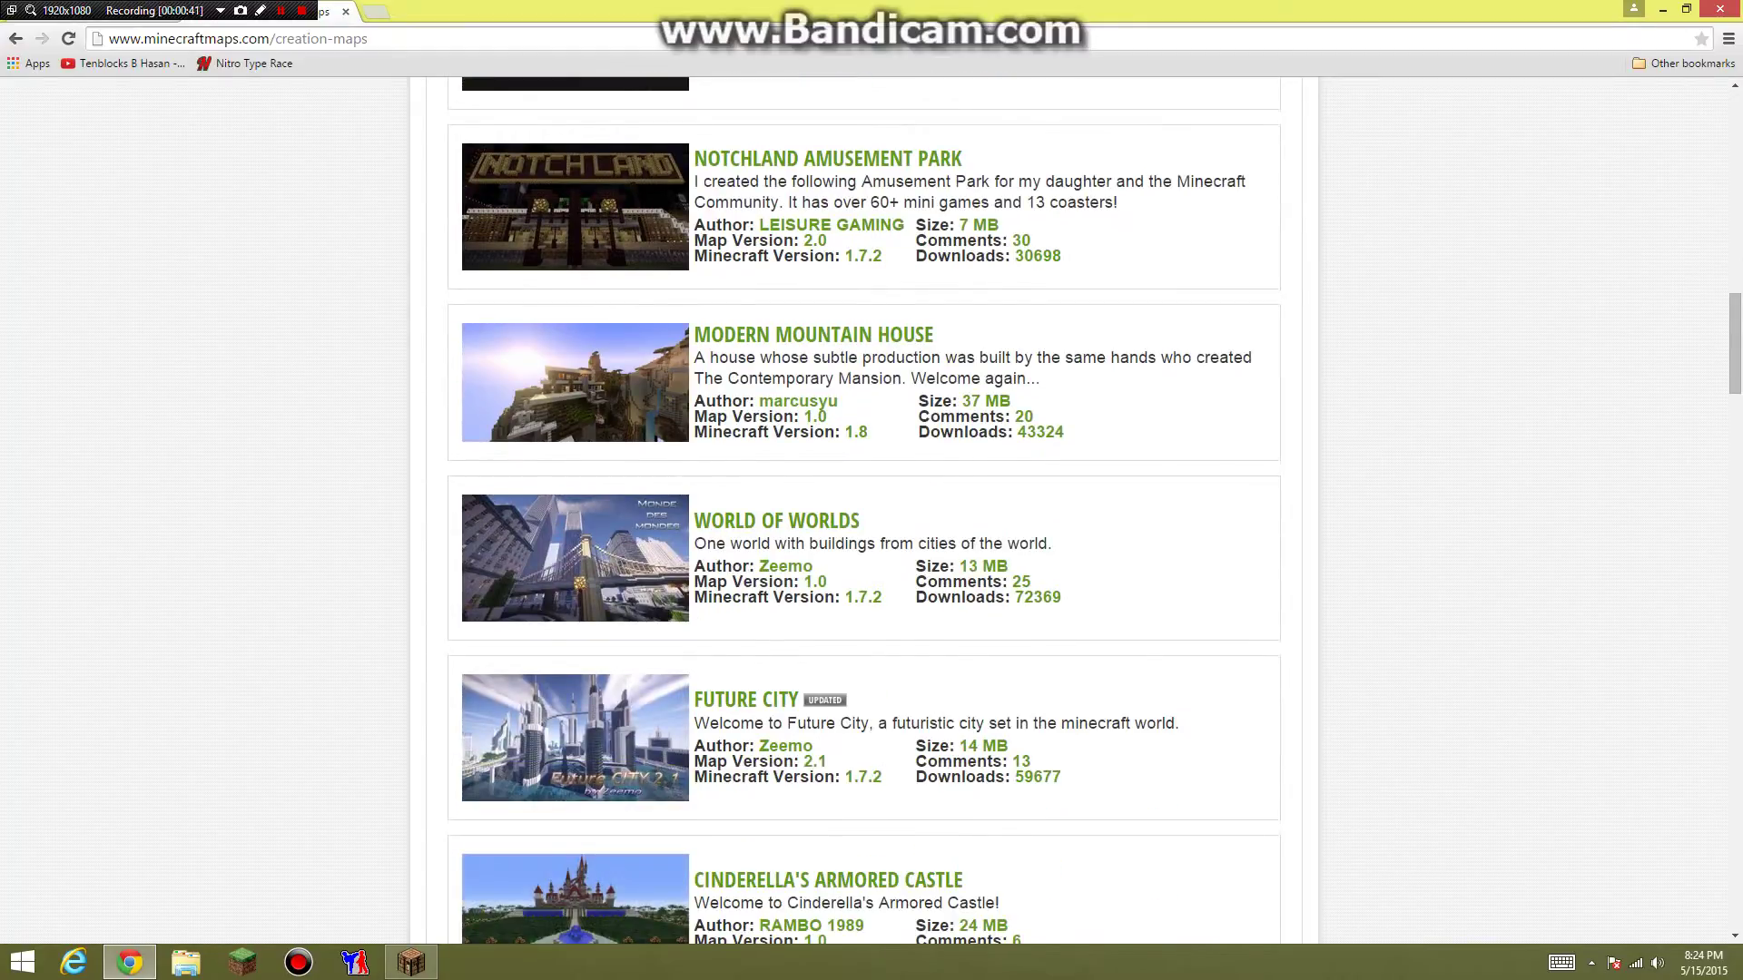
scroll(864, 510, down, 9)
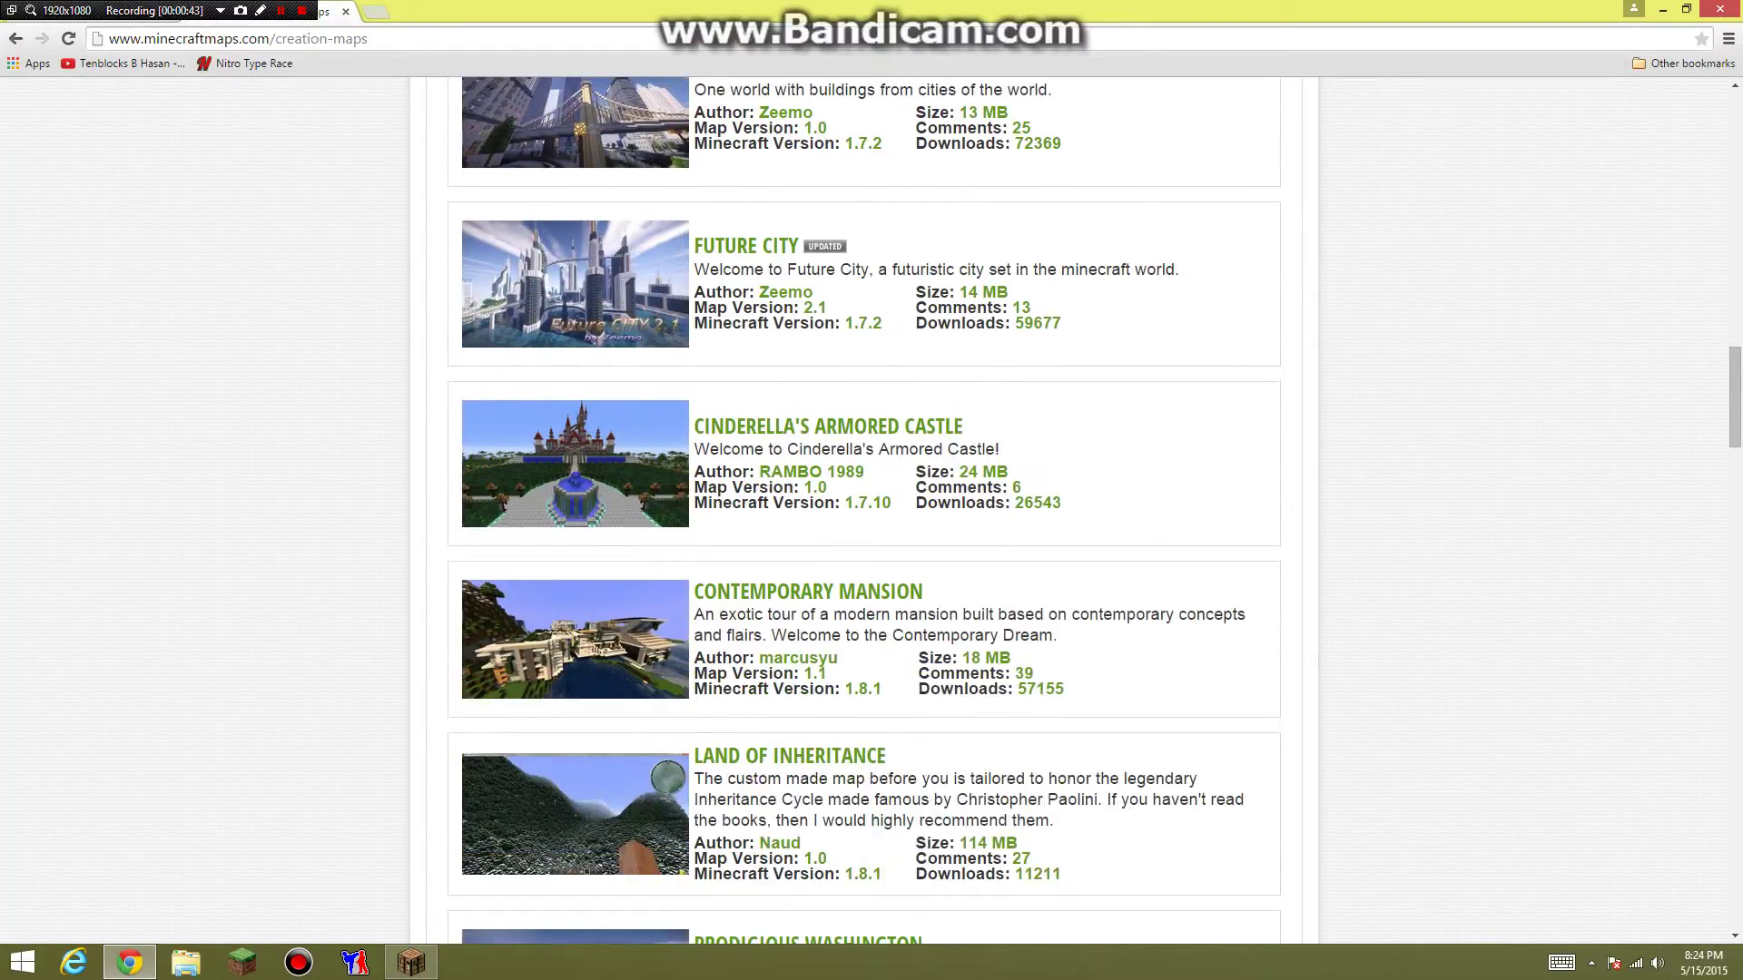
scroll(864, 510, down, 7)
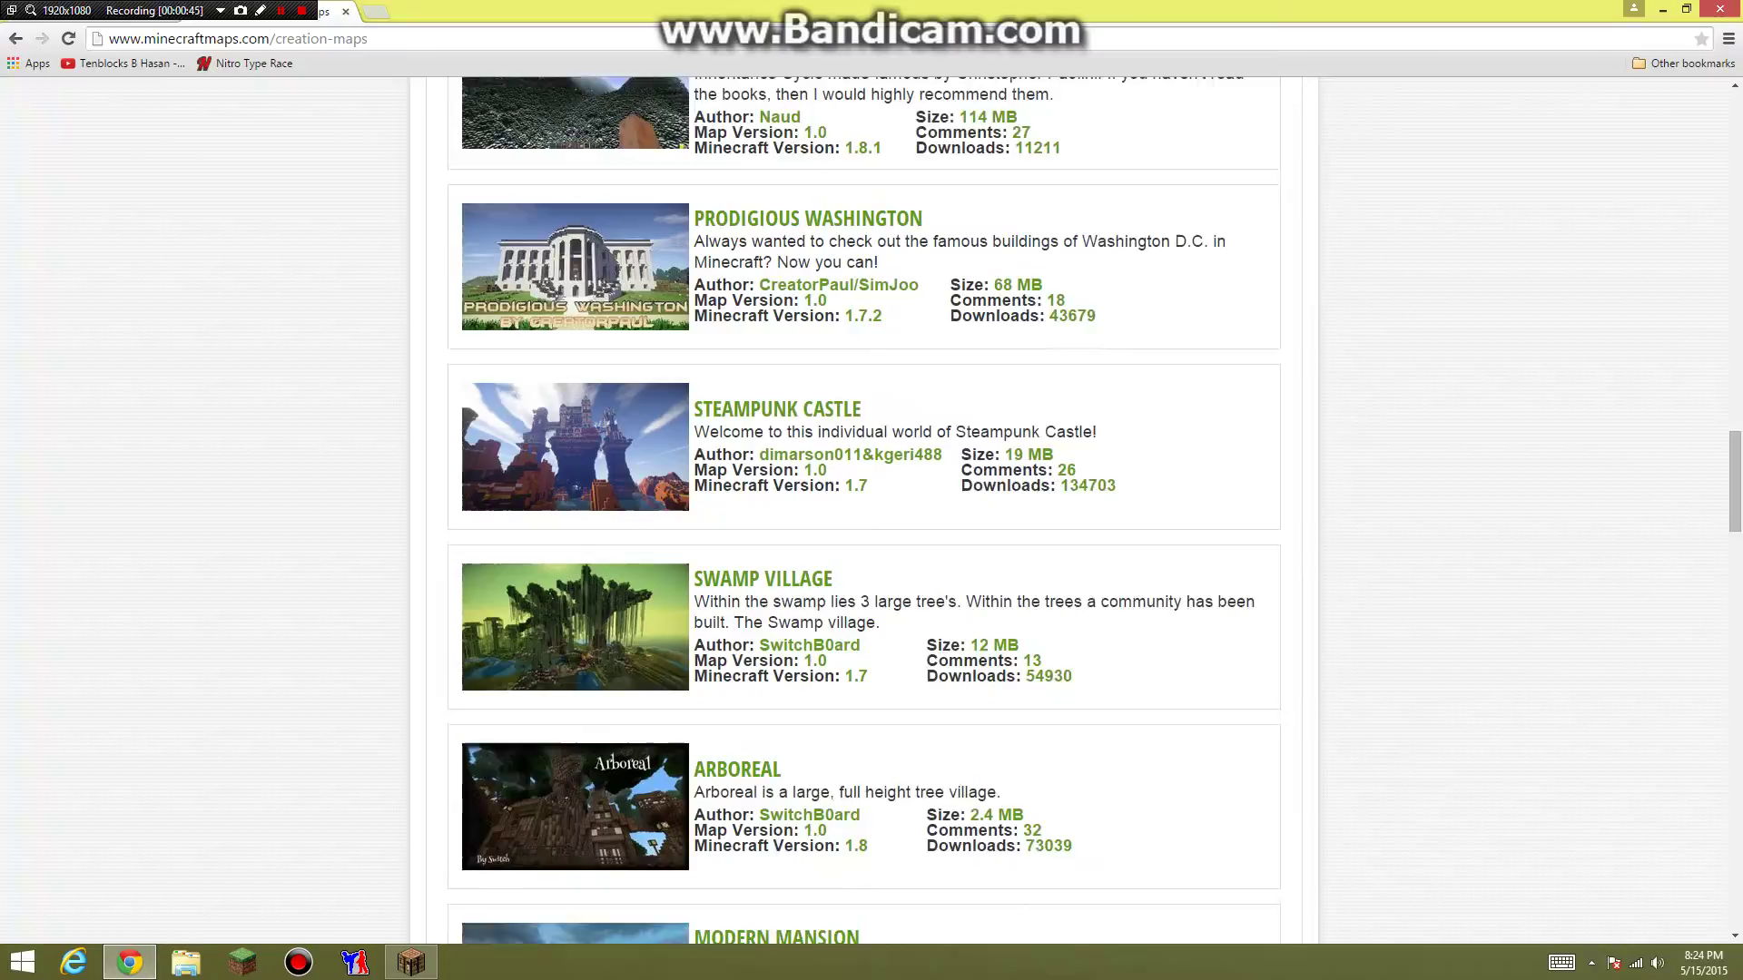
scroll(864, 510, down, 1)
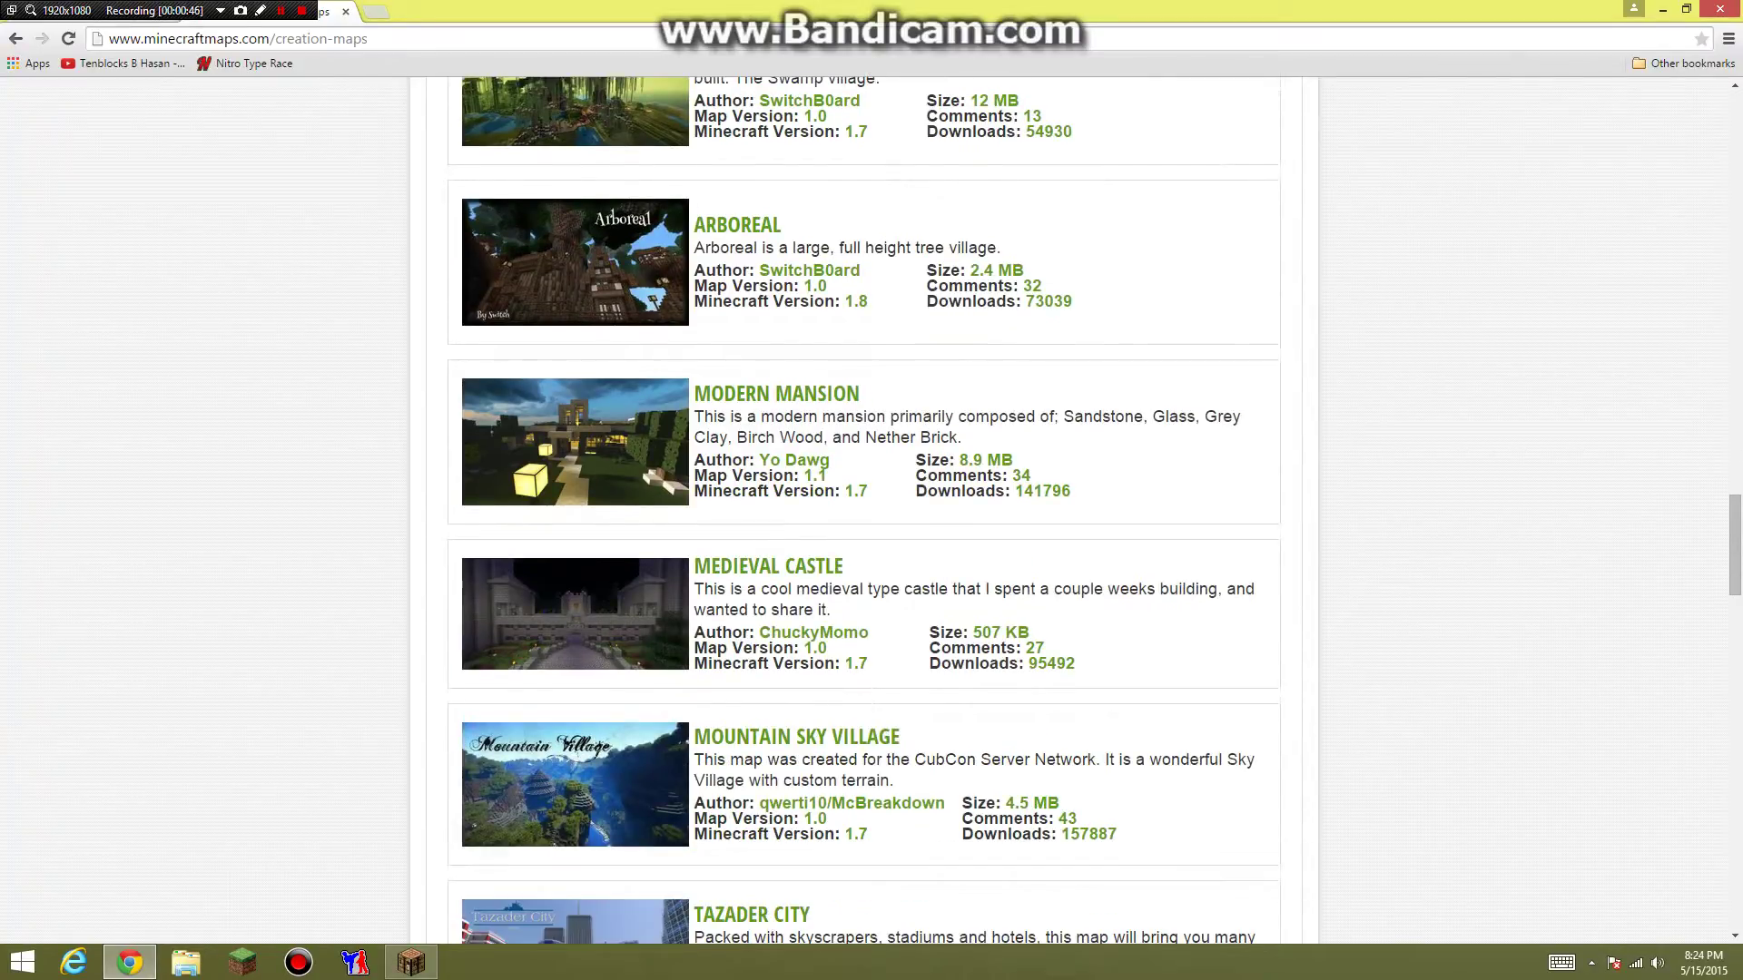
scroll(864, 510, up, 1)
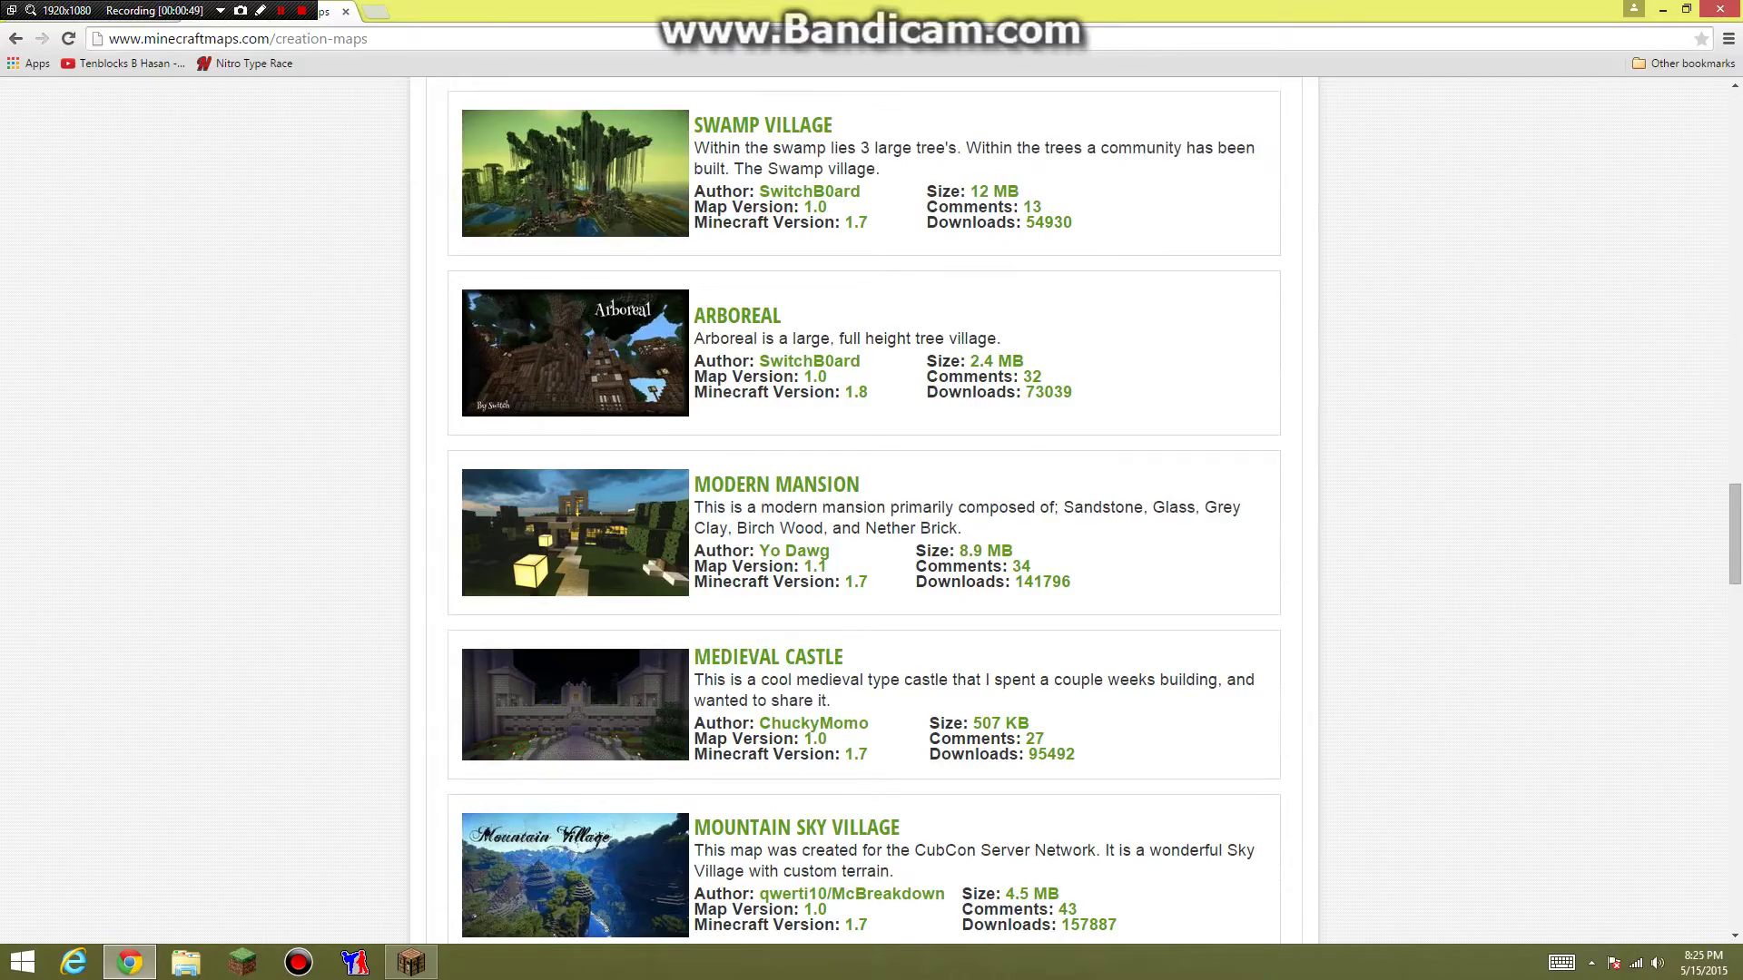
click(775, 484)
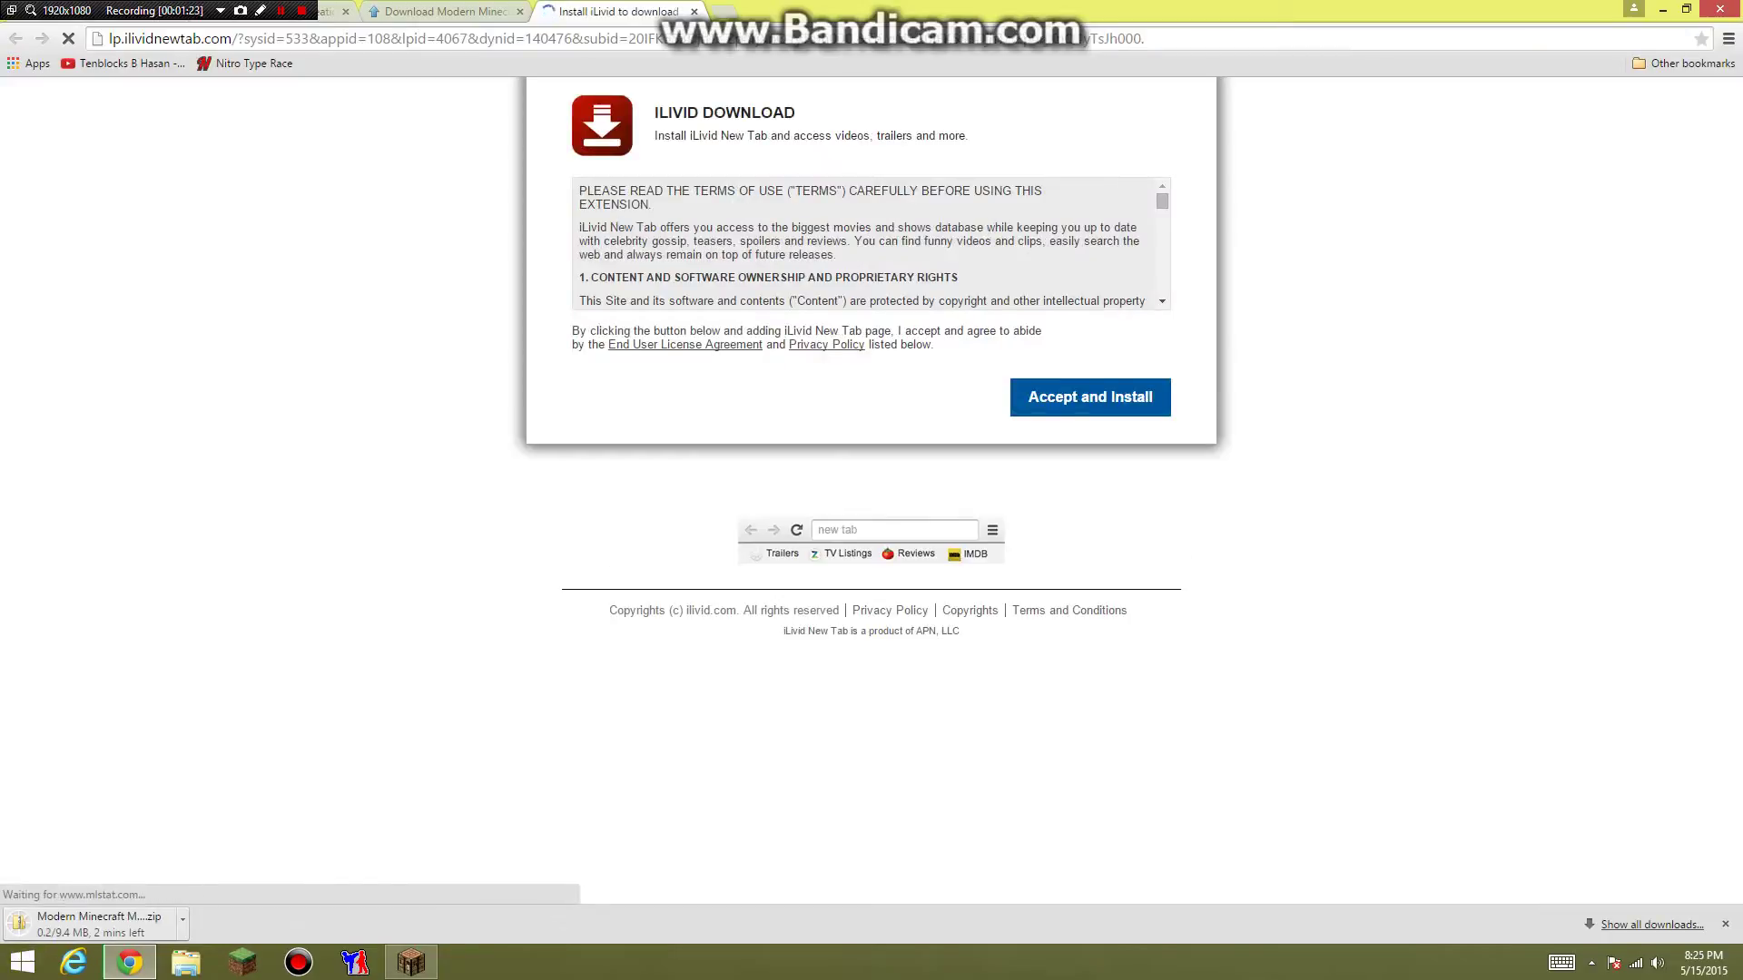
Close the iLivid ad, sendspace and Modern Mansion pages, and minimize the browser while the map zip downloads
click(694, 11)
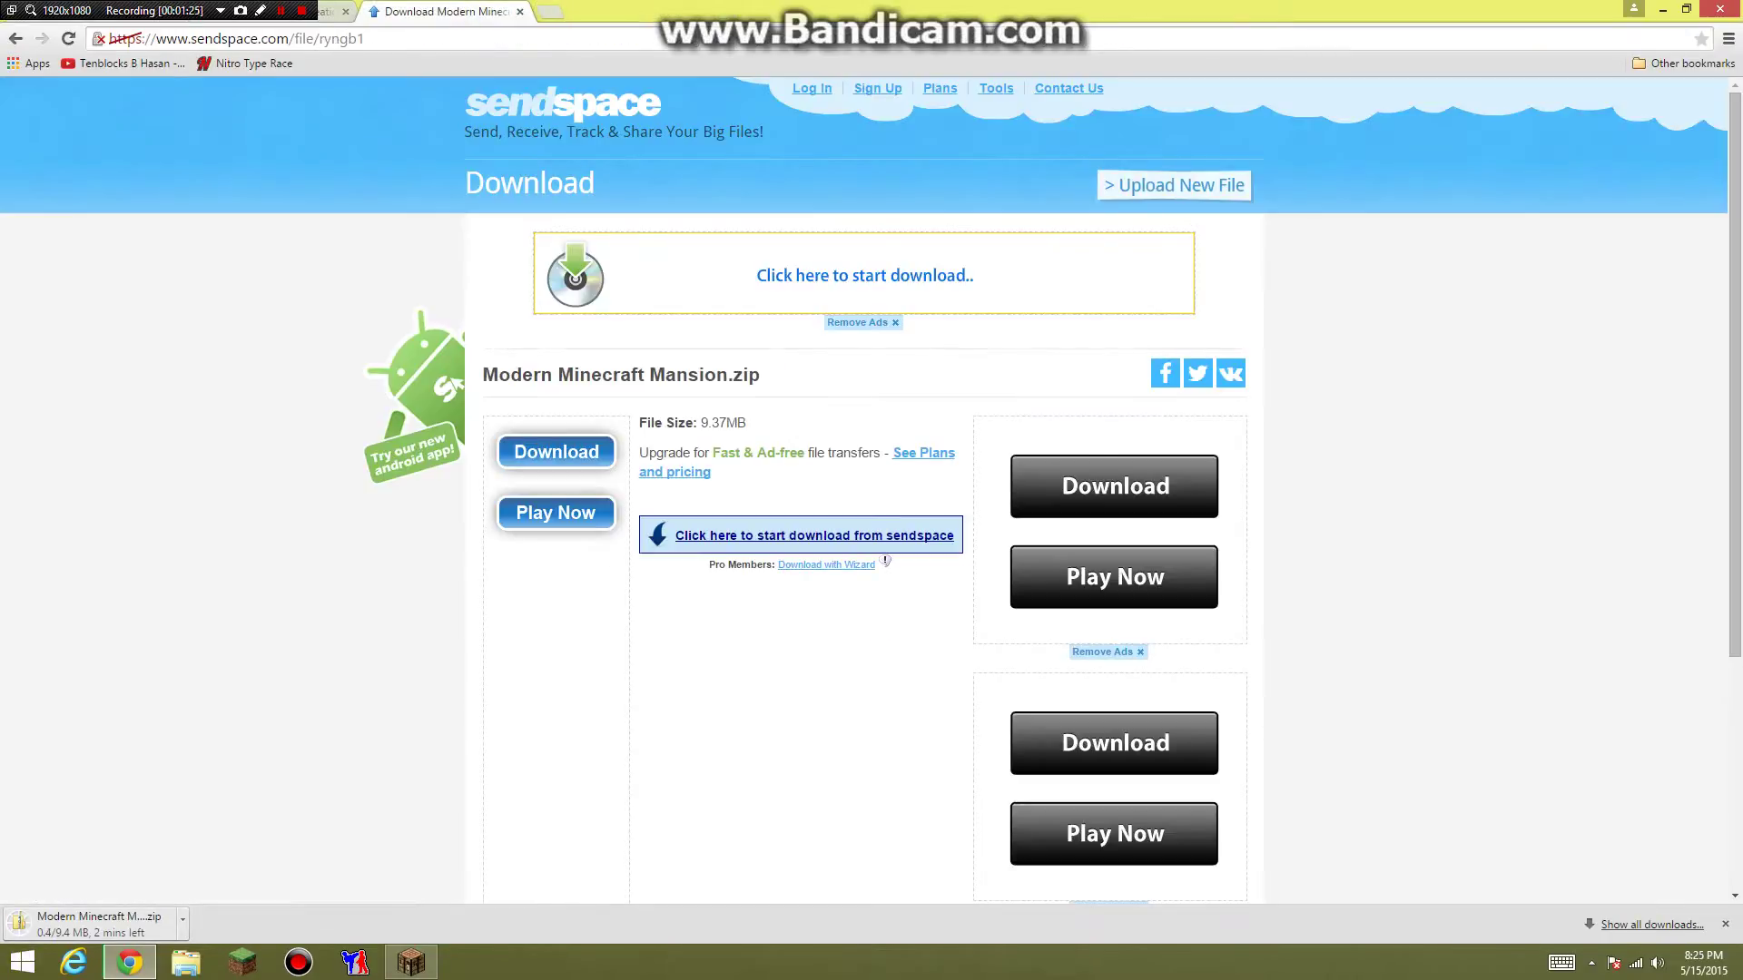
click(519, 10)
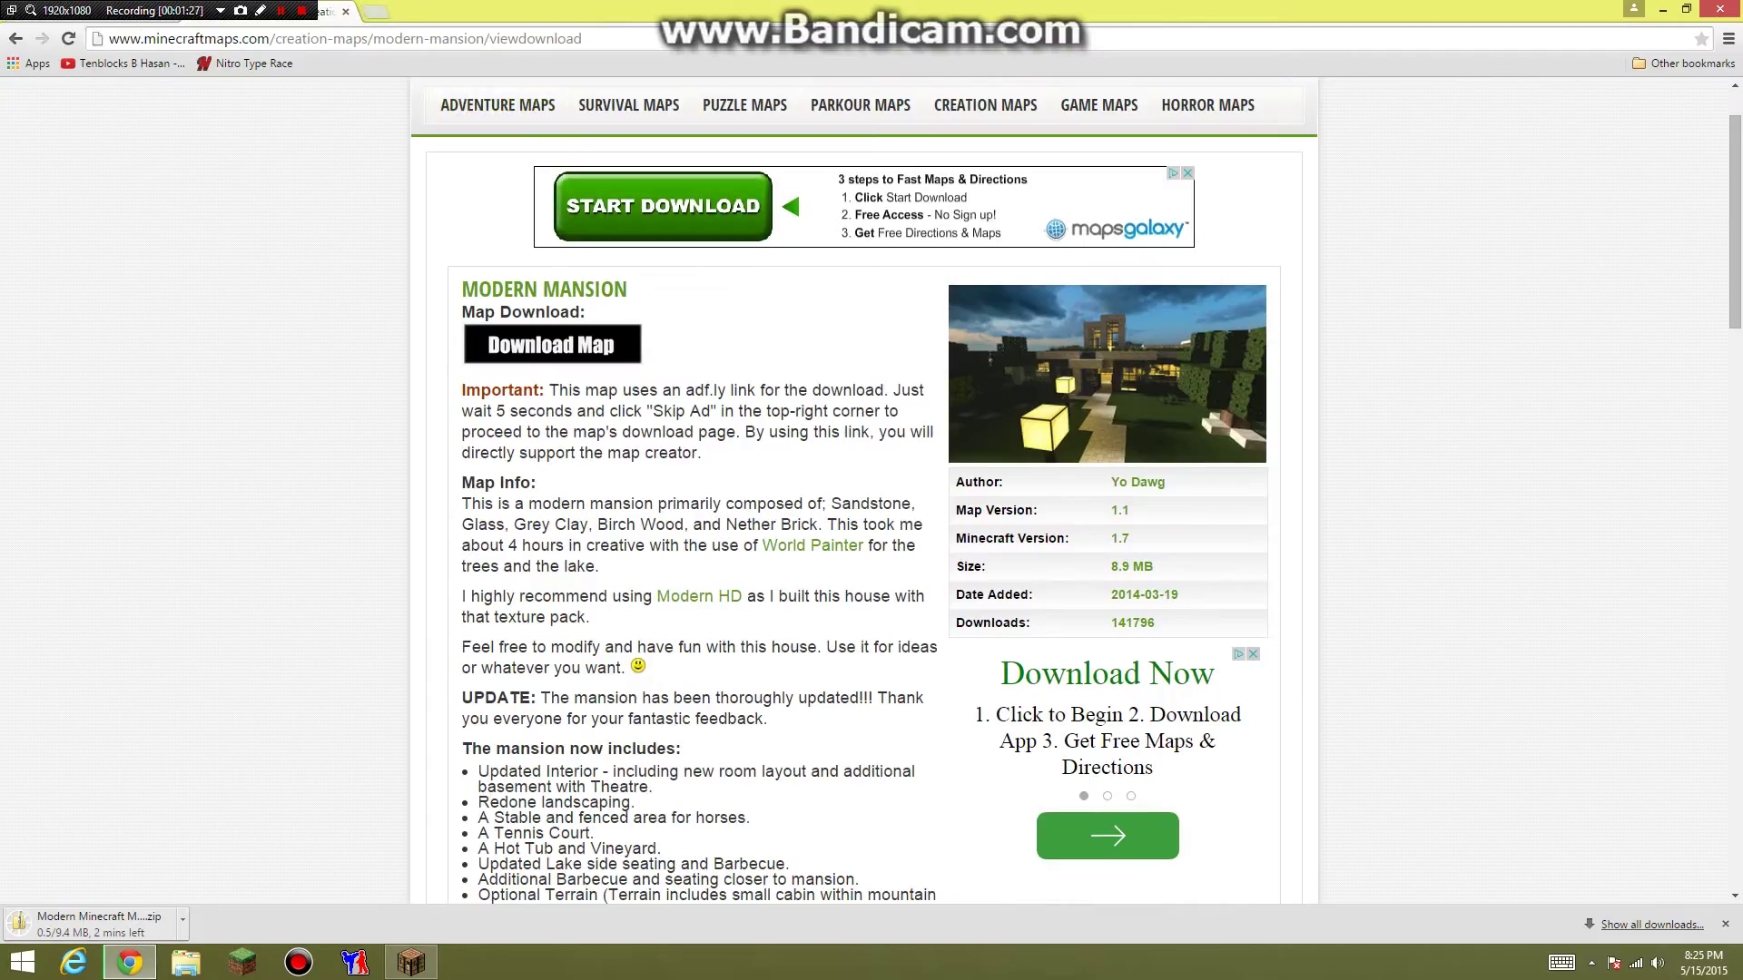
click(346, 11)
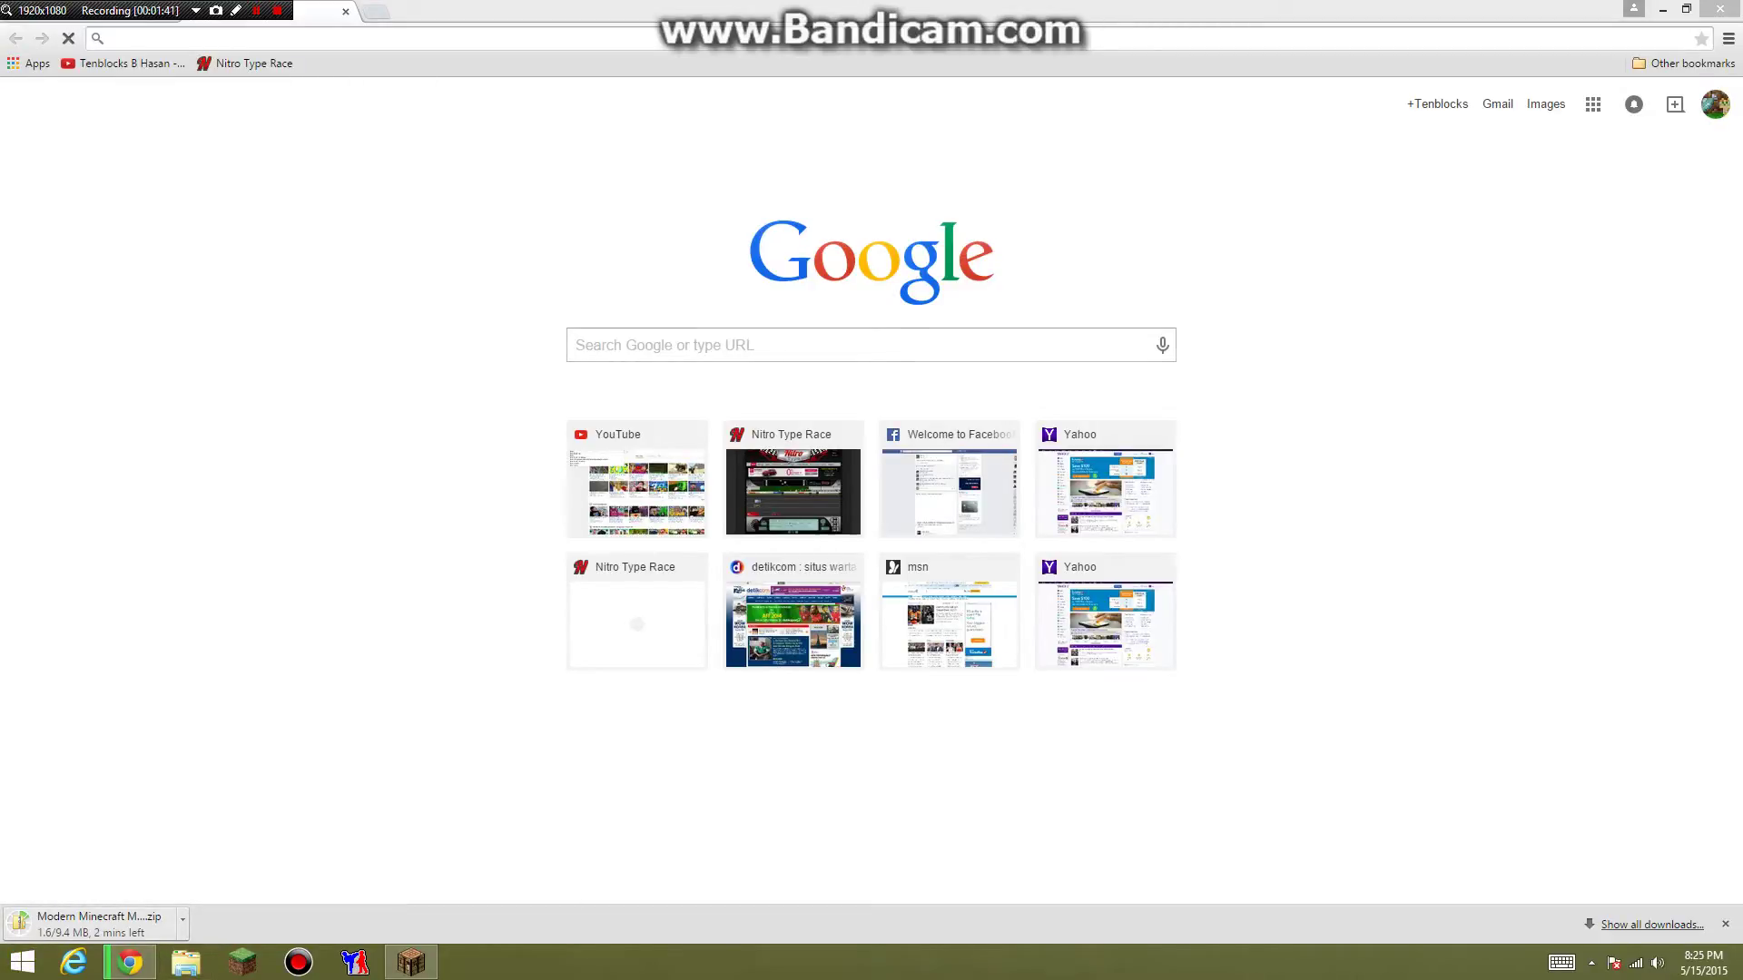
click(1662, 10)
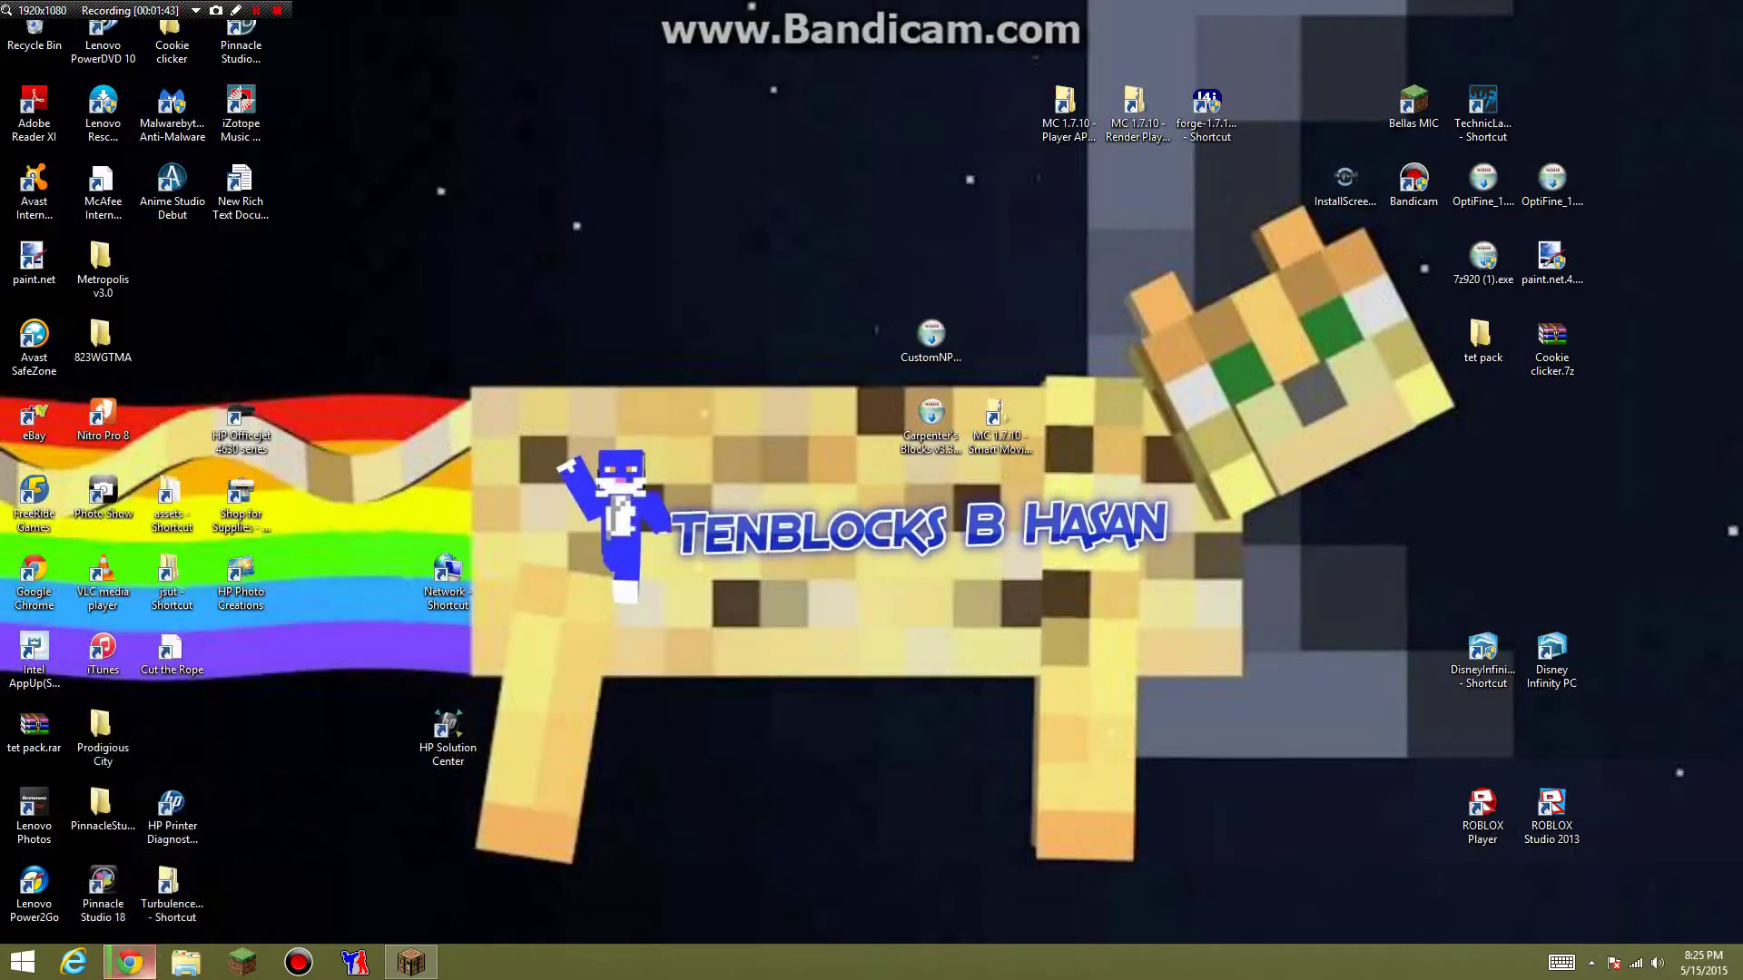
Open the Downloads folder in File Explorer and move its window toward the upper part of the desktop
click(185, 962)
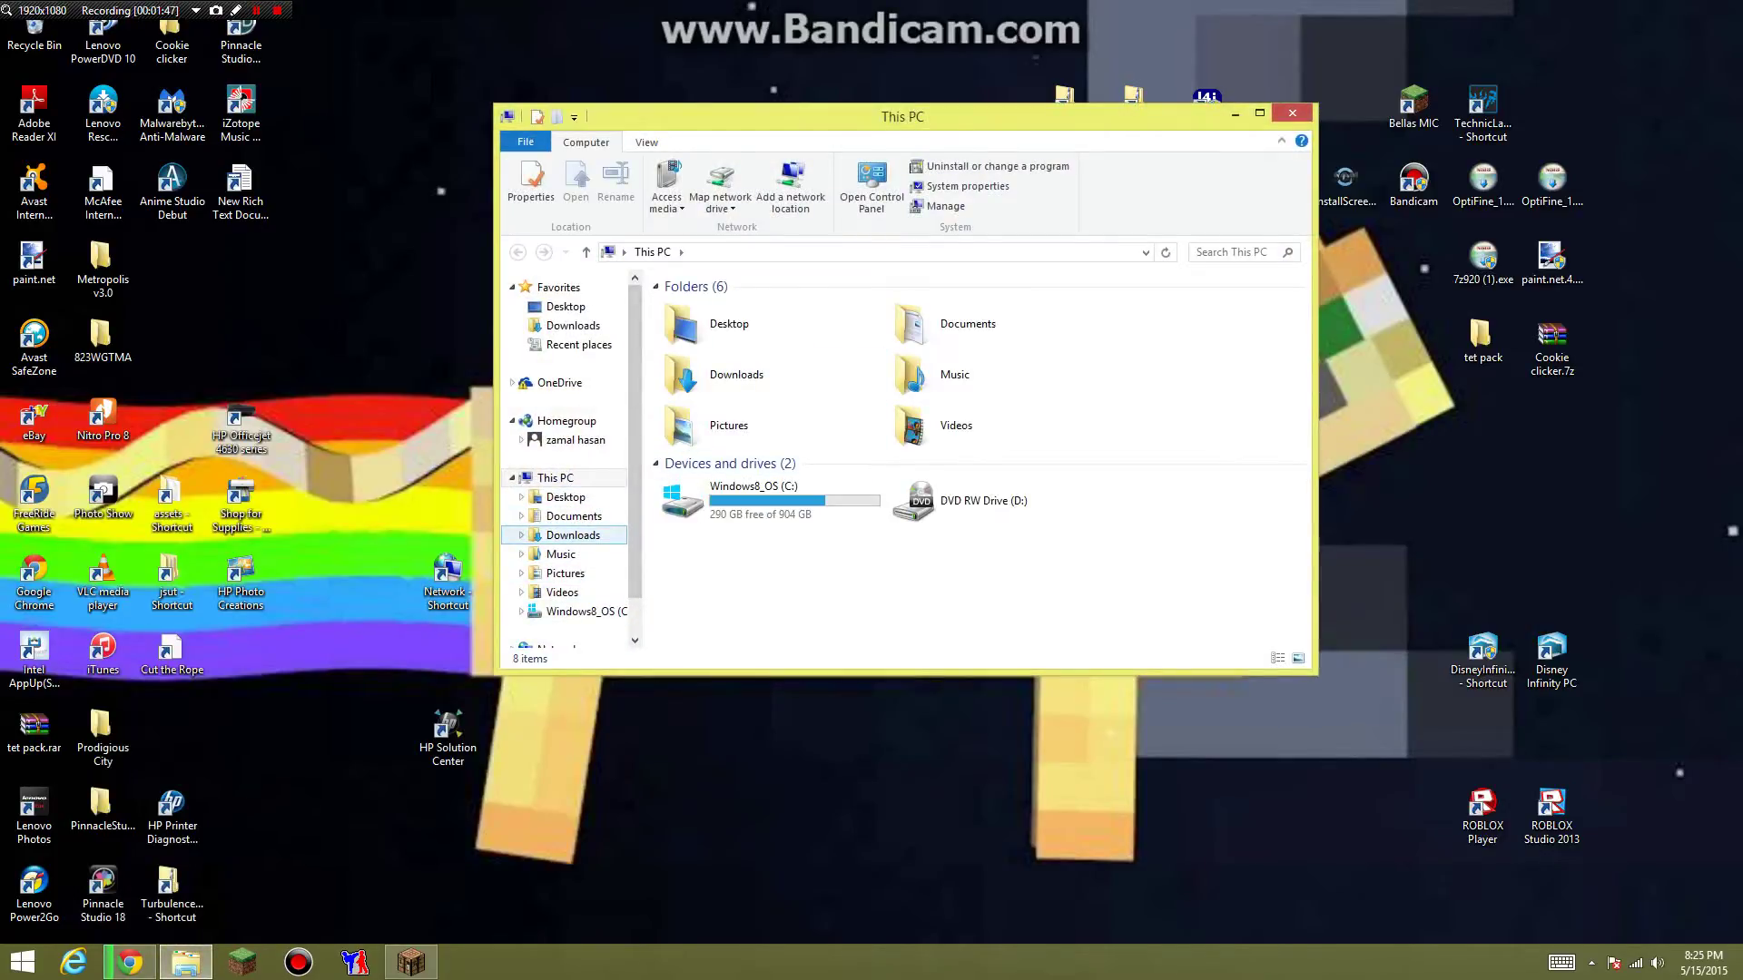
click(573, 535)
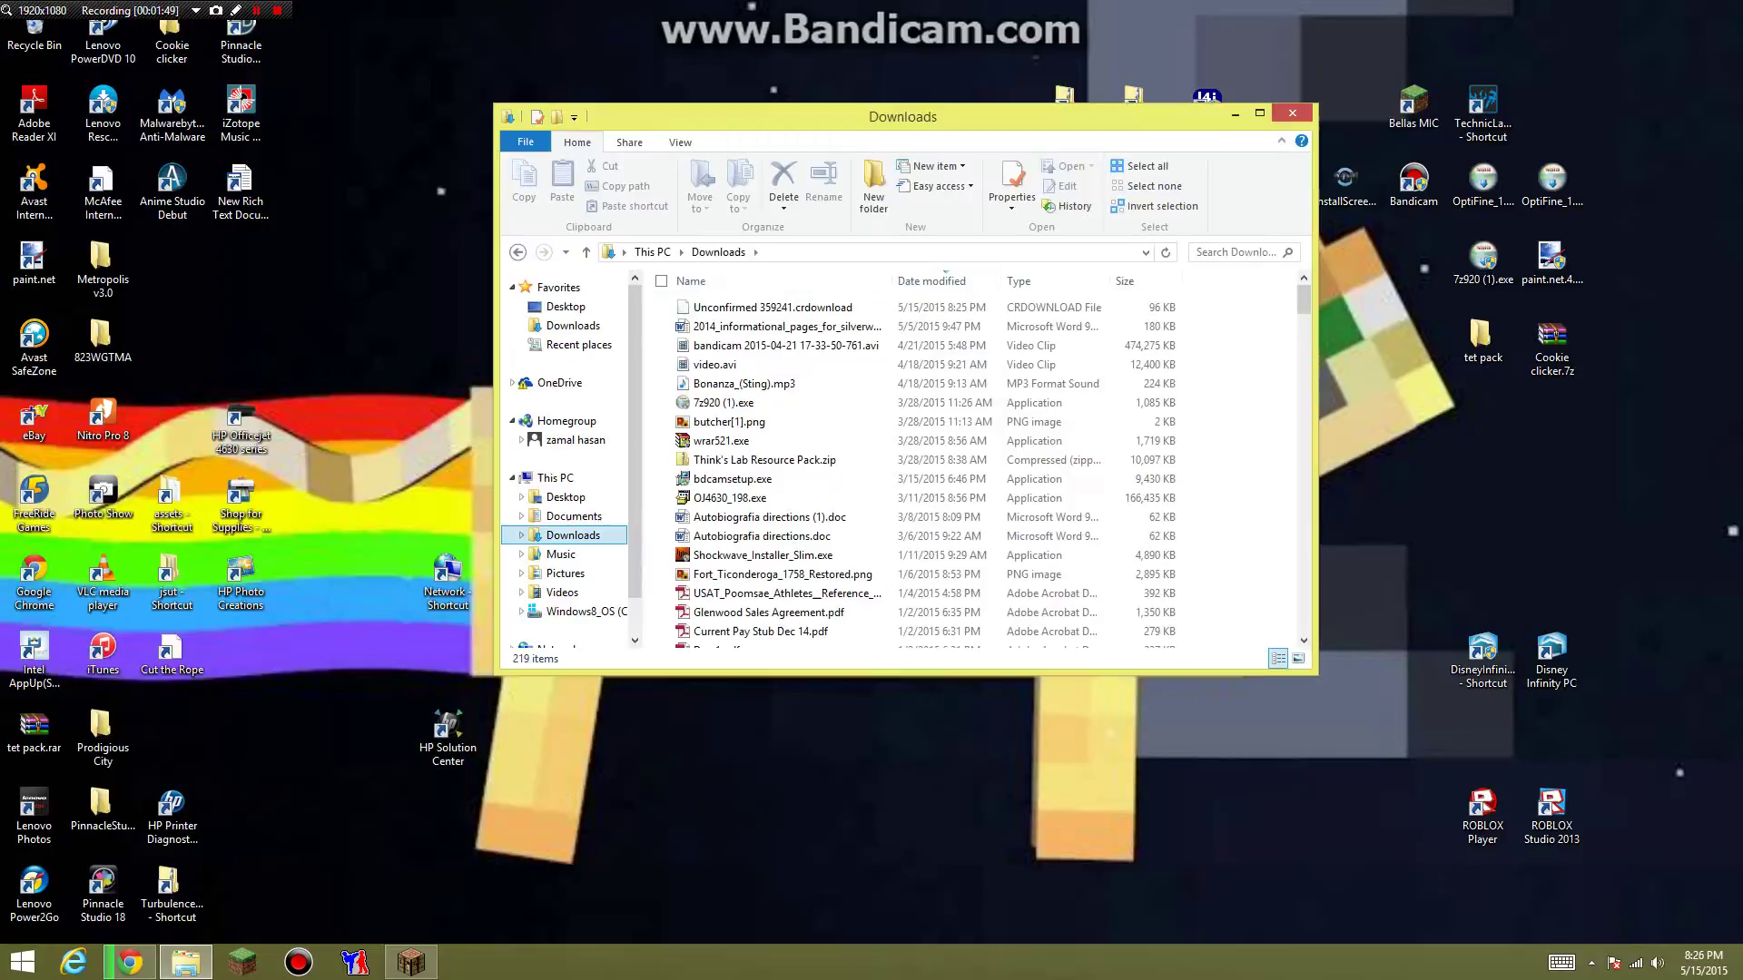
drag(902, 116, 772, 51)
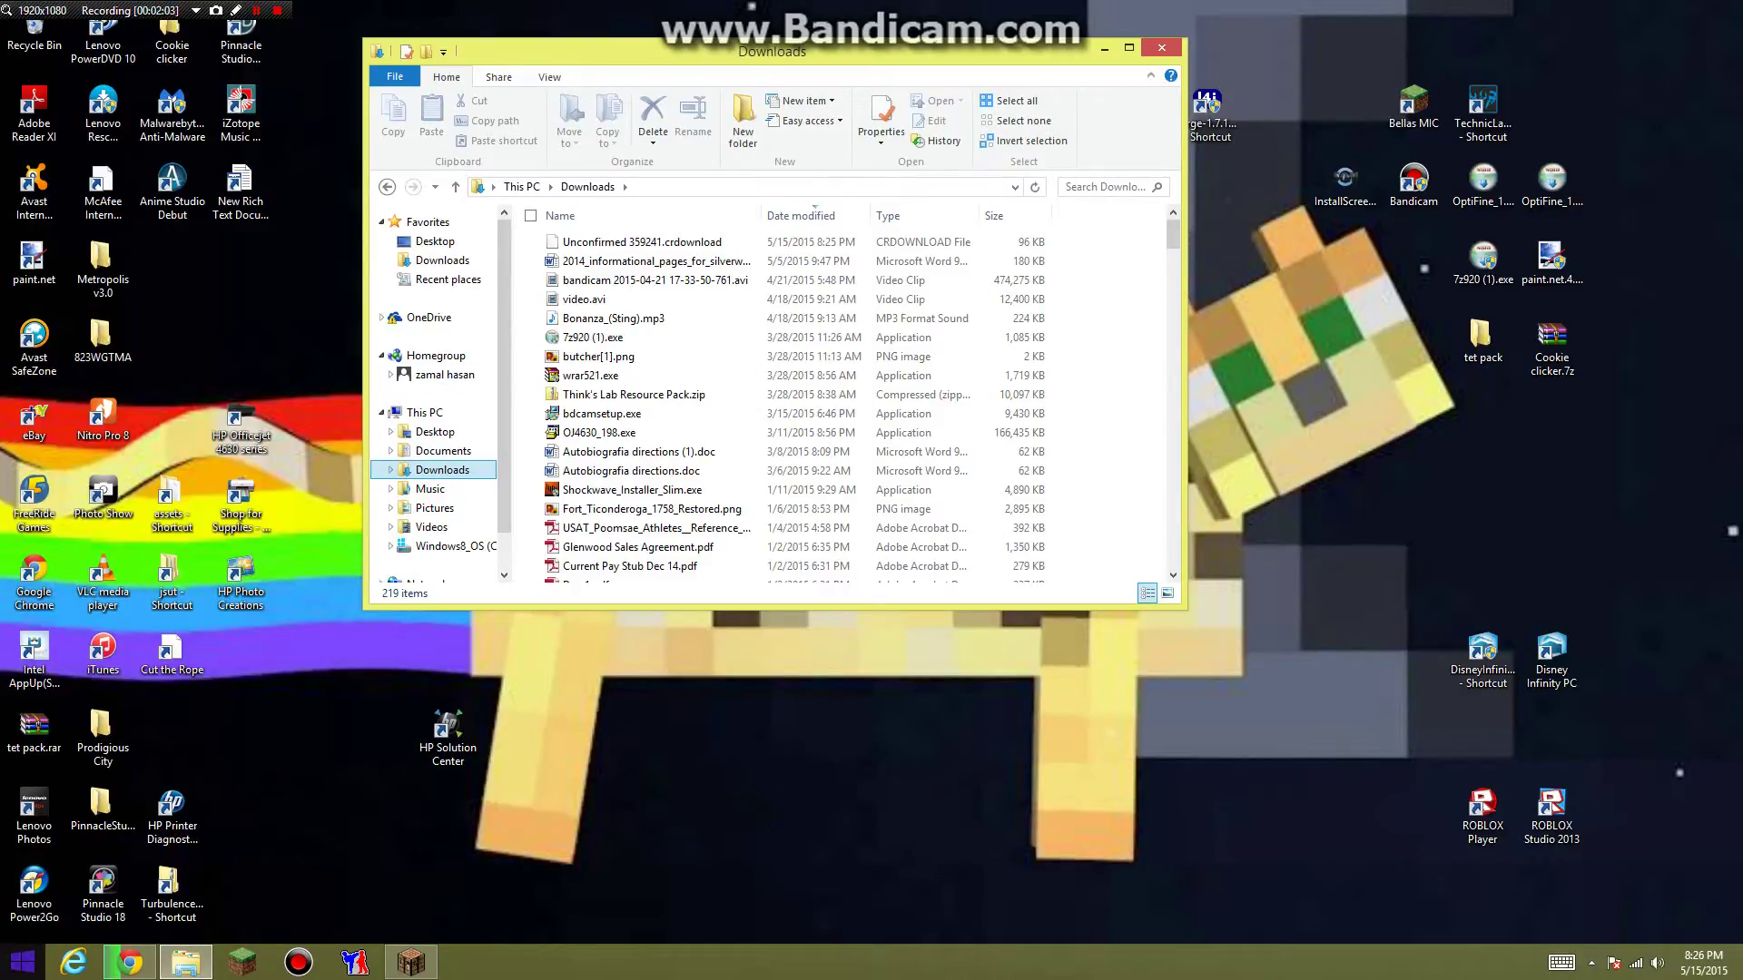
Open the Roaming application data folder by running %appdata%
right_click(22, 961)
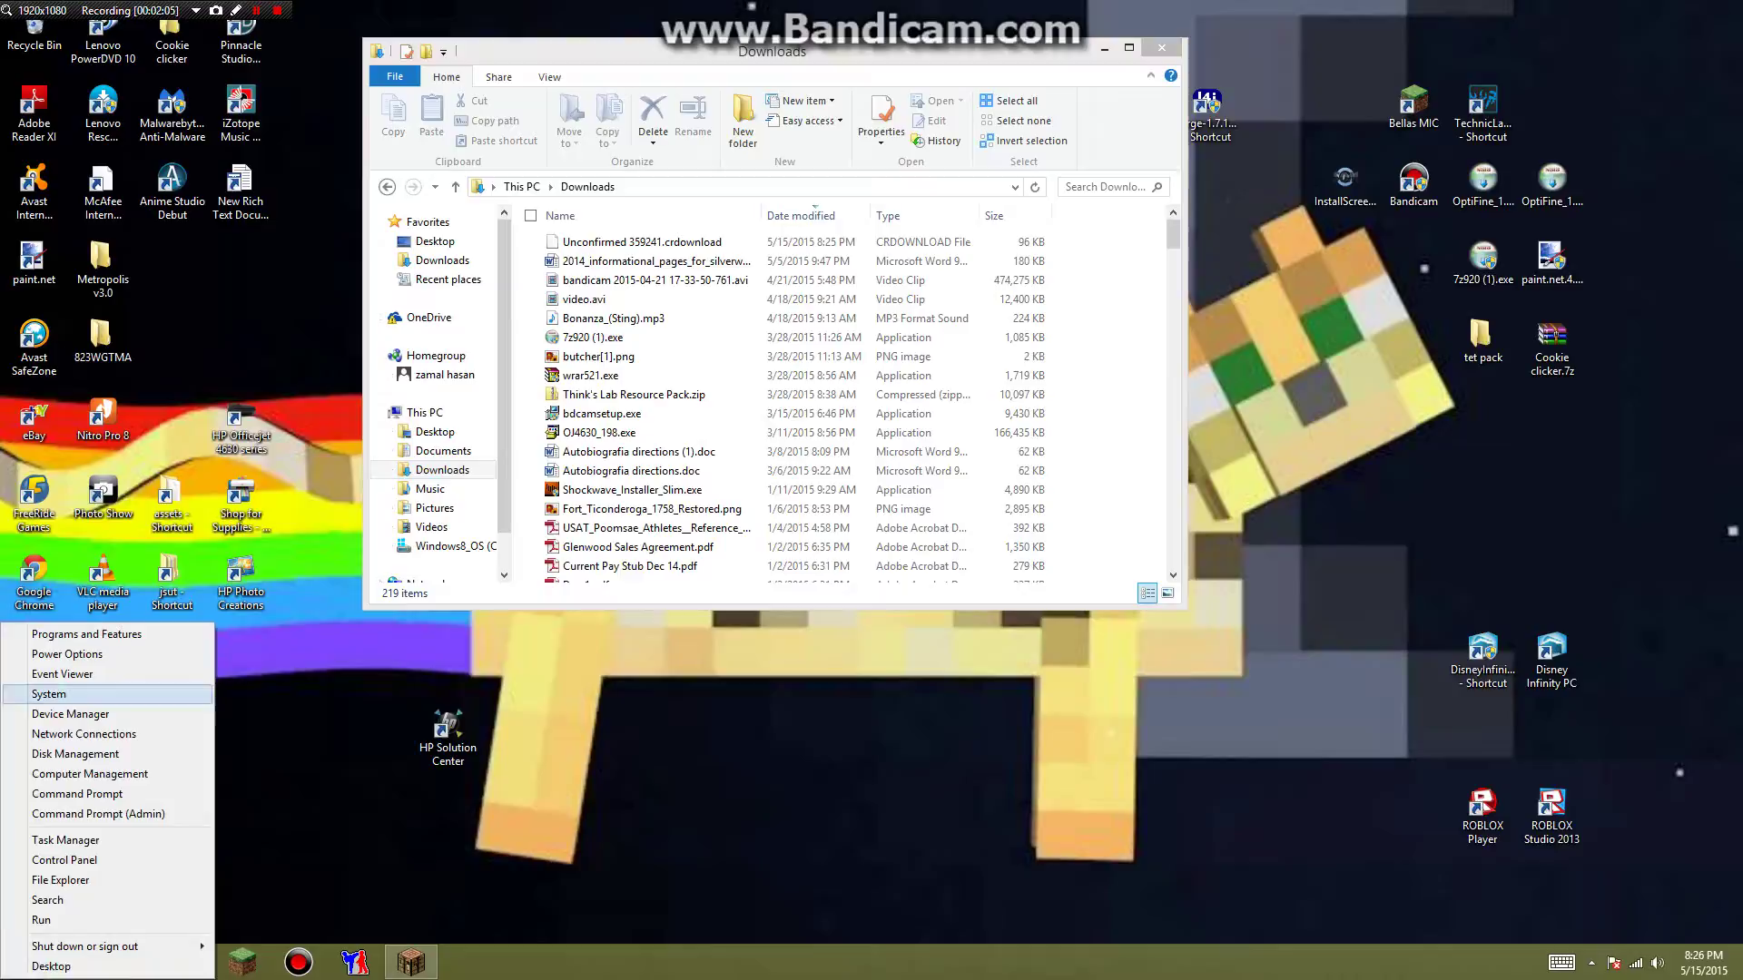
key(Return)
key(r)
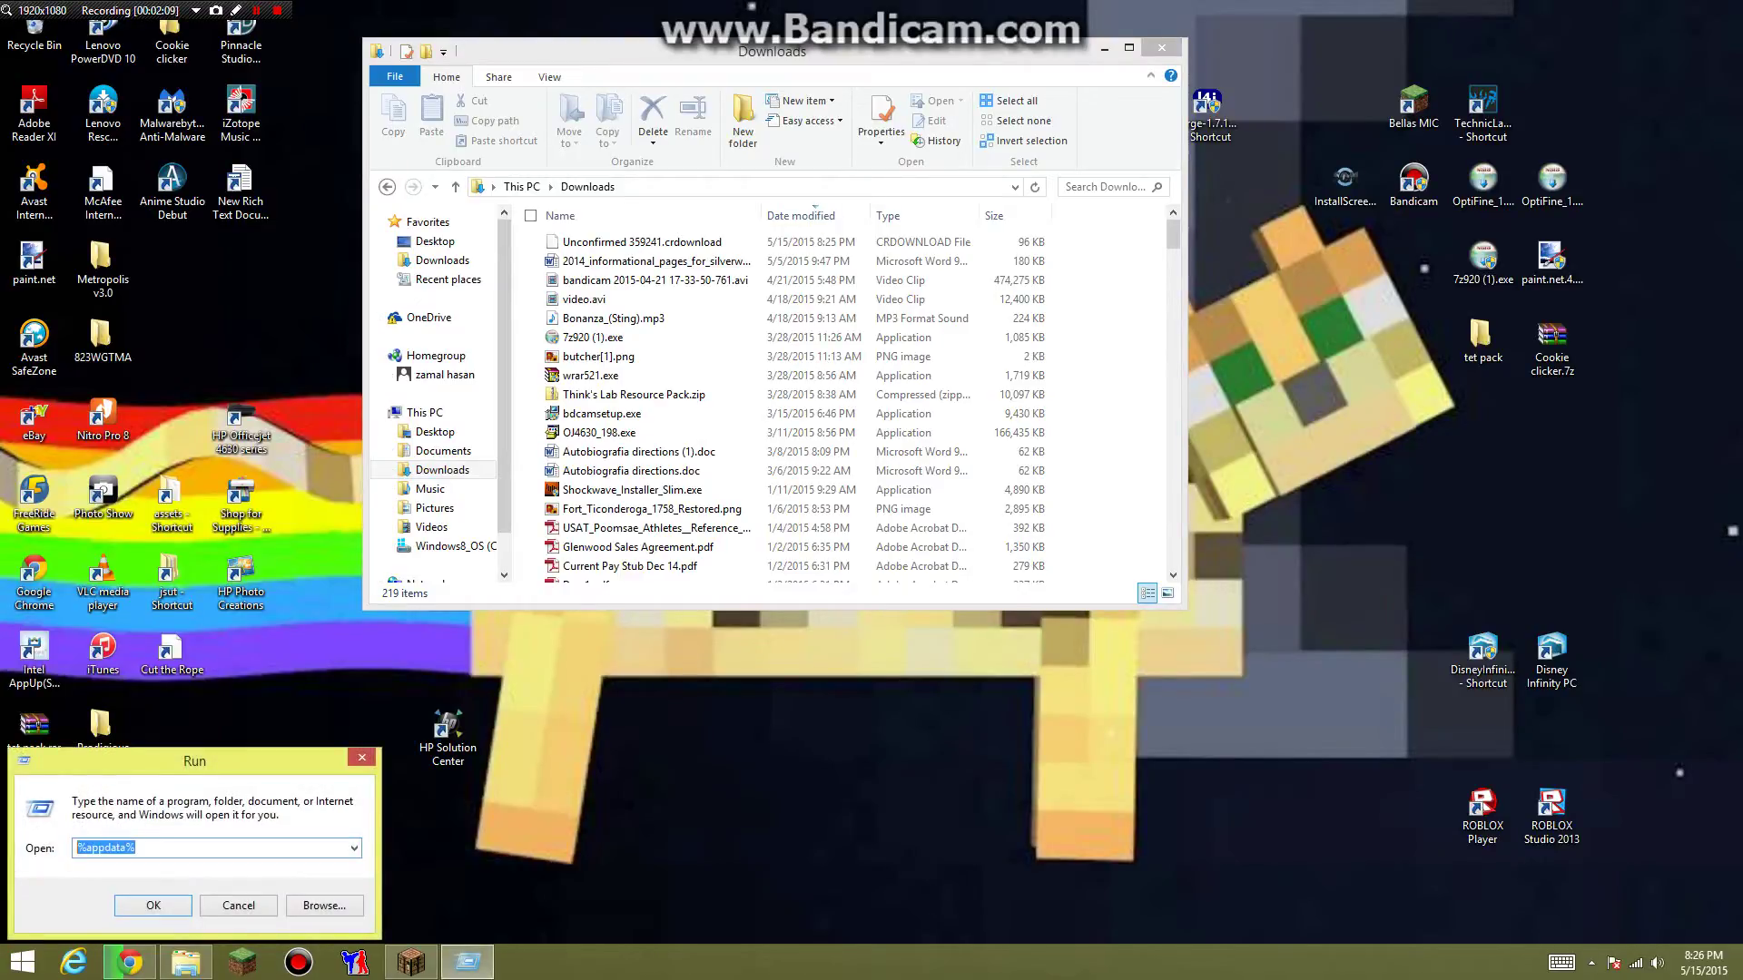
key(BackSpace)
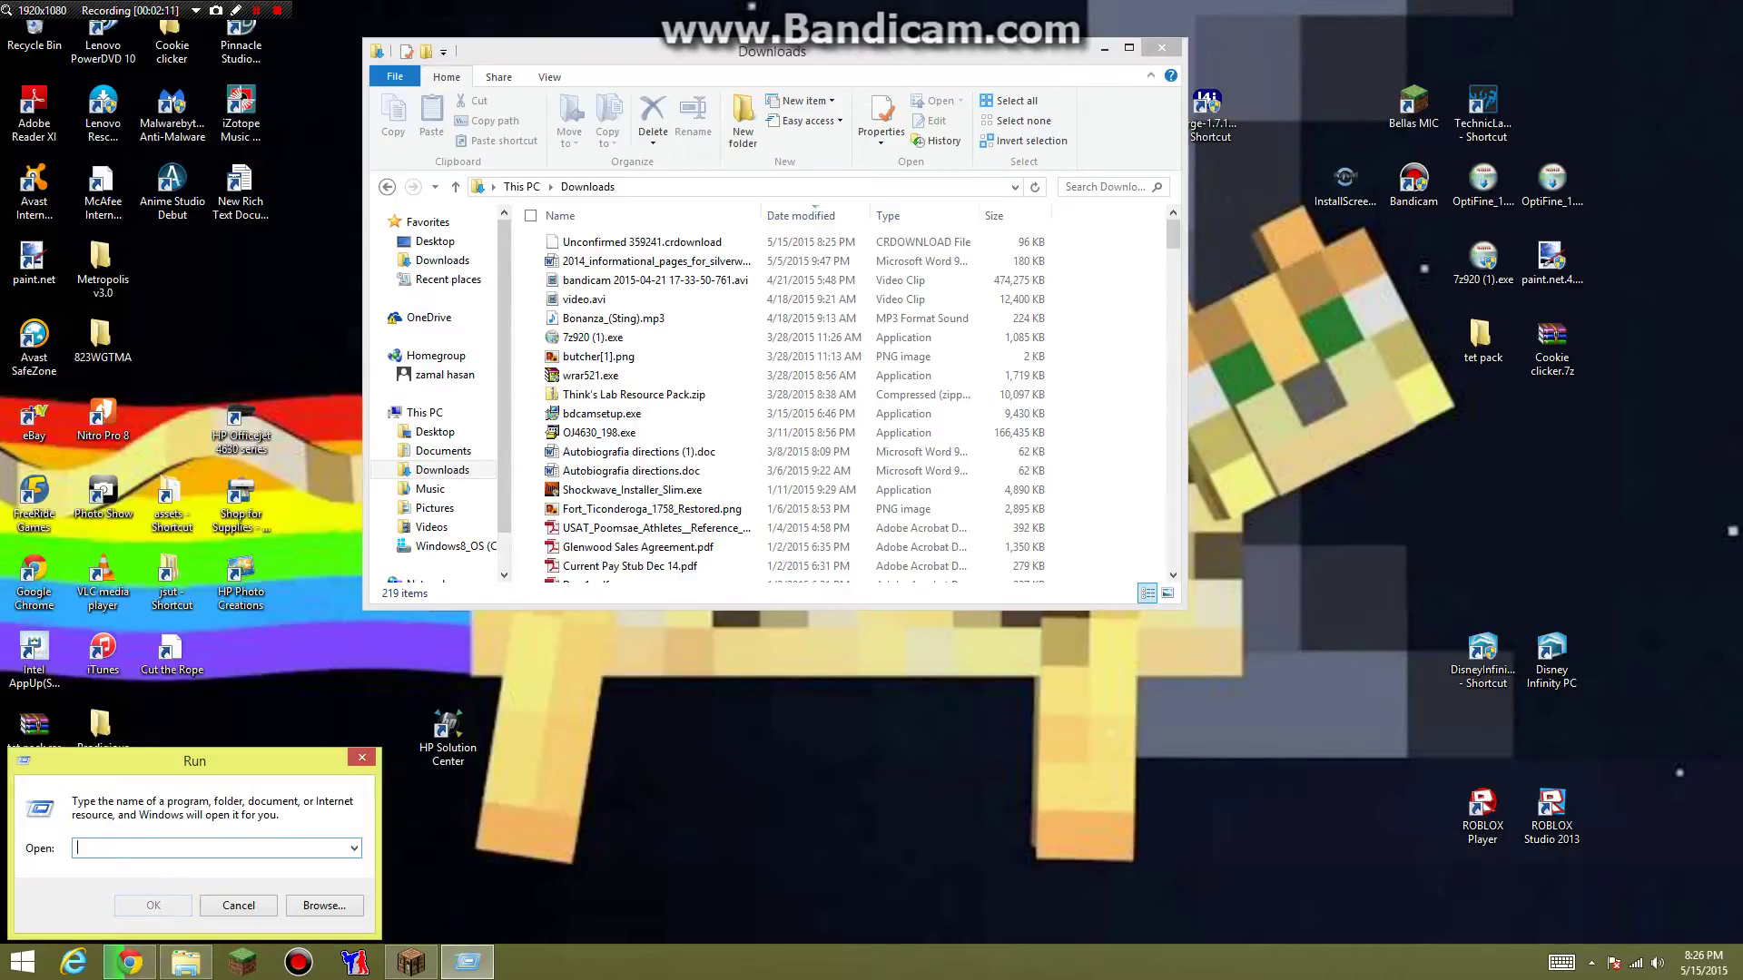
text(%appdata)
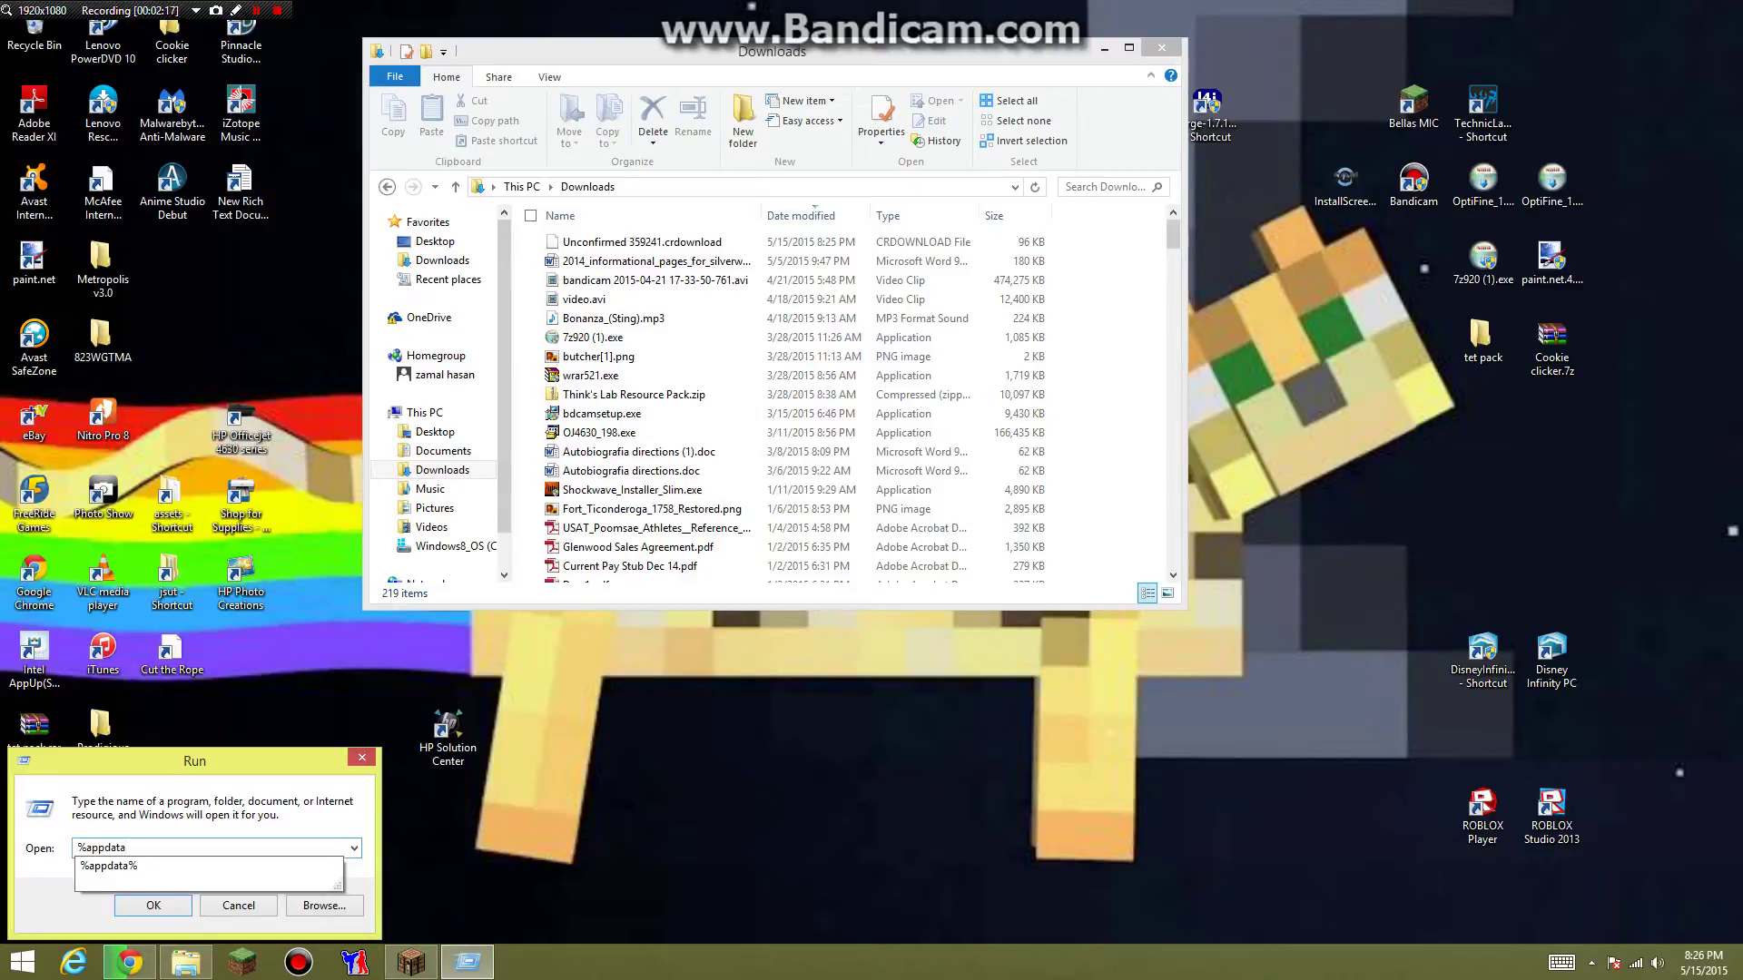
text(%)
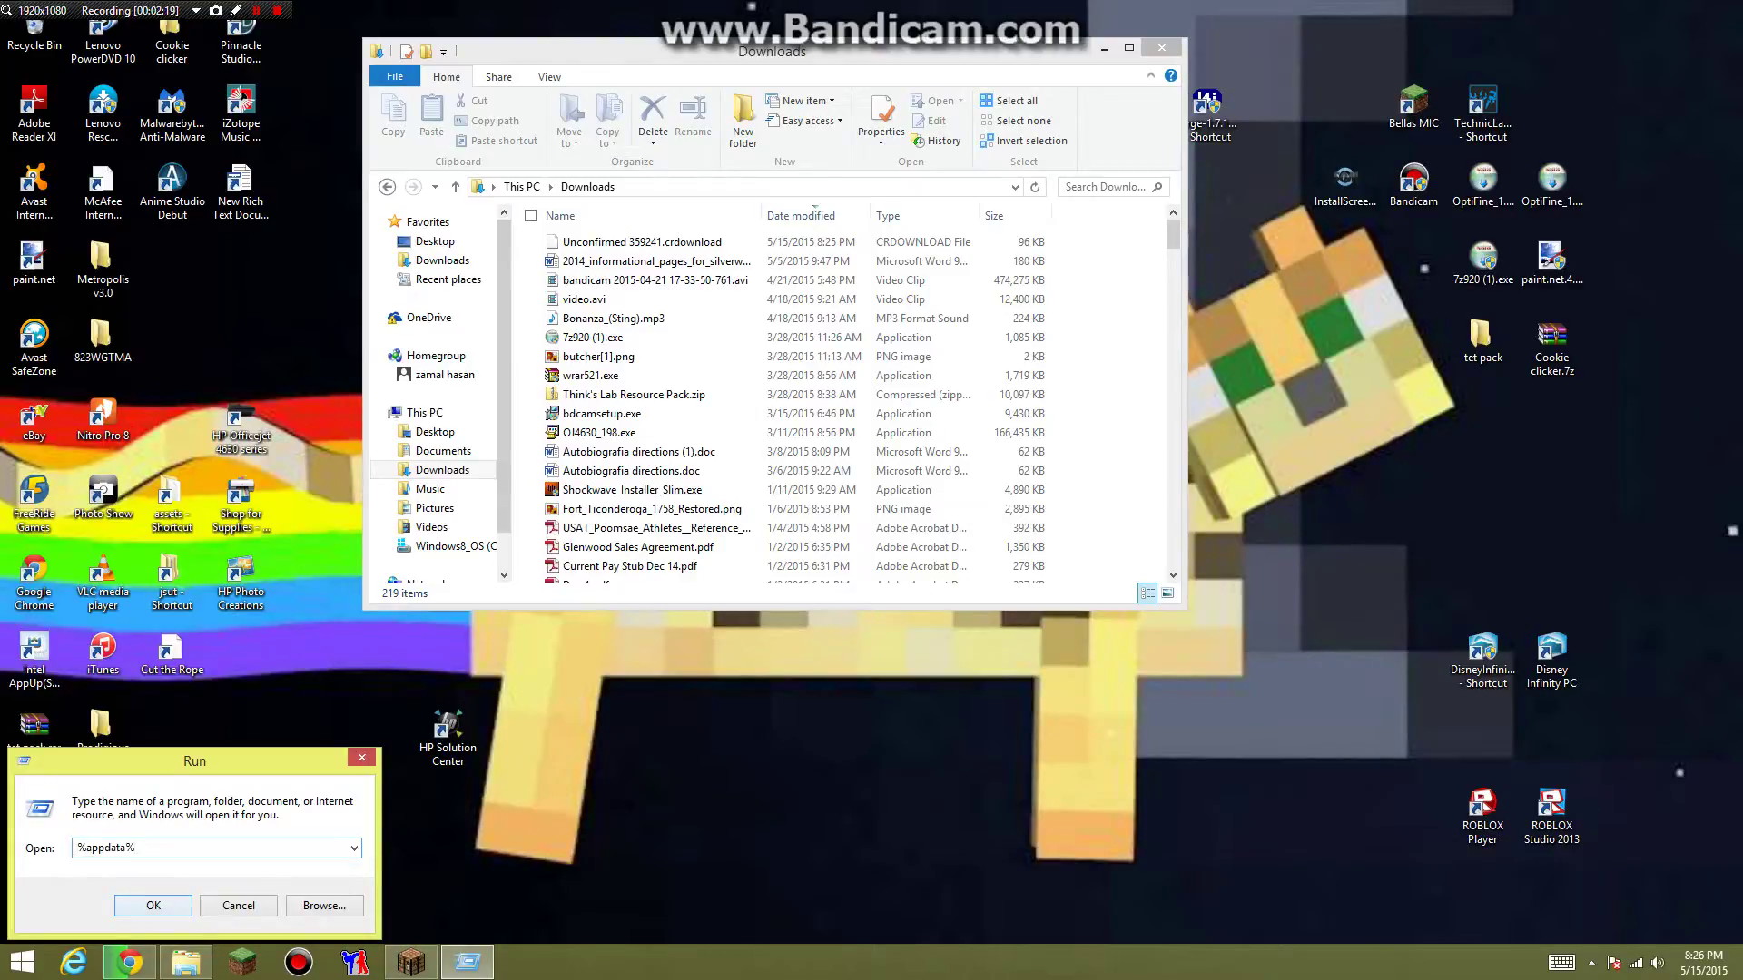
key(Return)
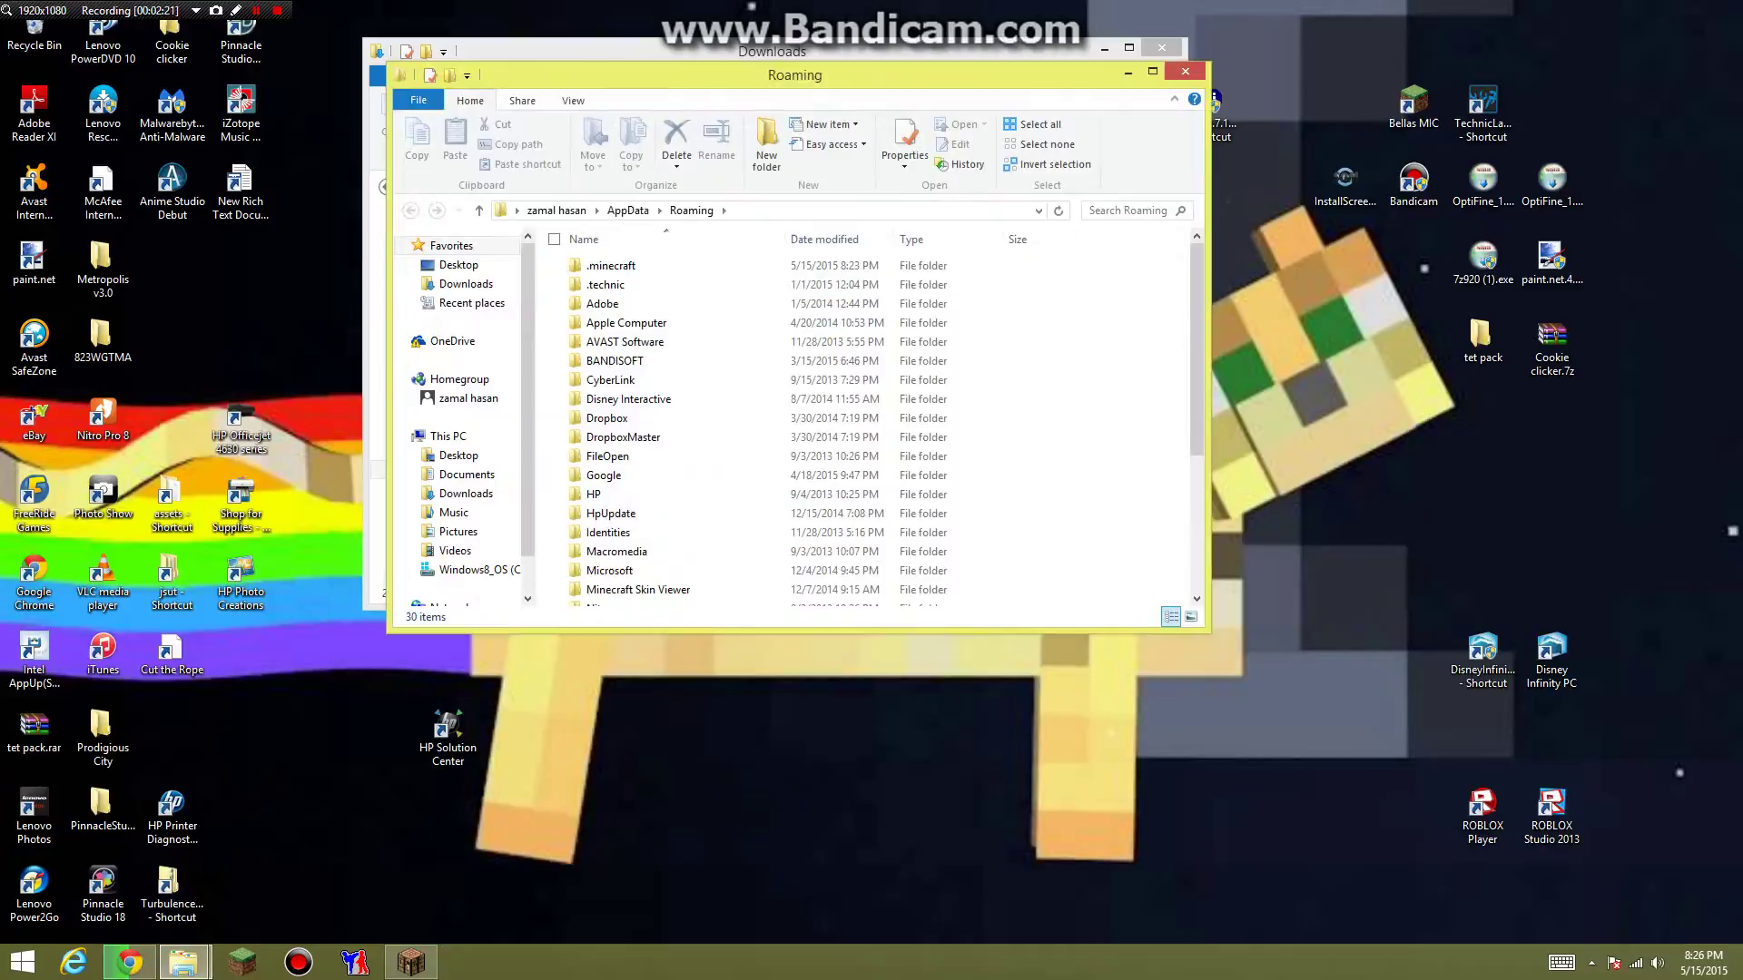
Place the Roaming window beside the Downloads window, and close the Roaming window
drag(795, 74, 951, 98)
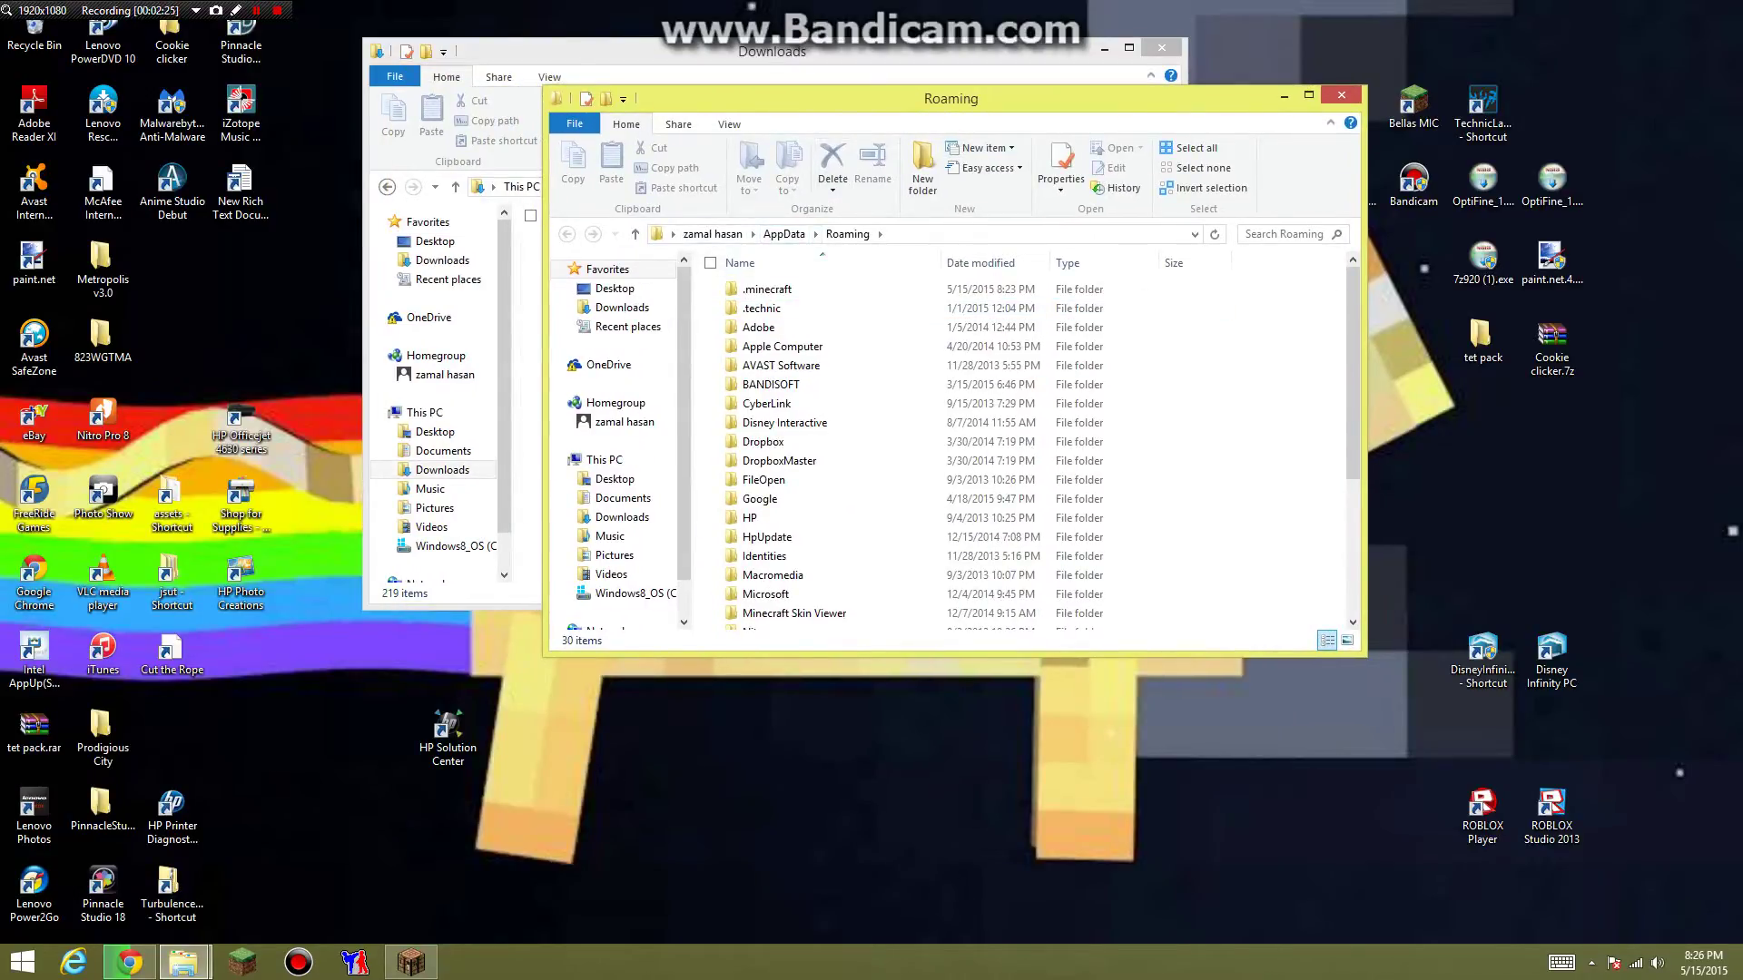
drag(951, 98, 1300, 38)
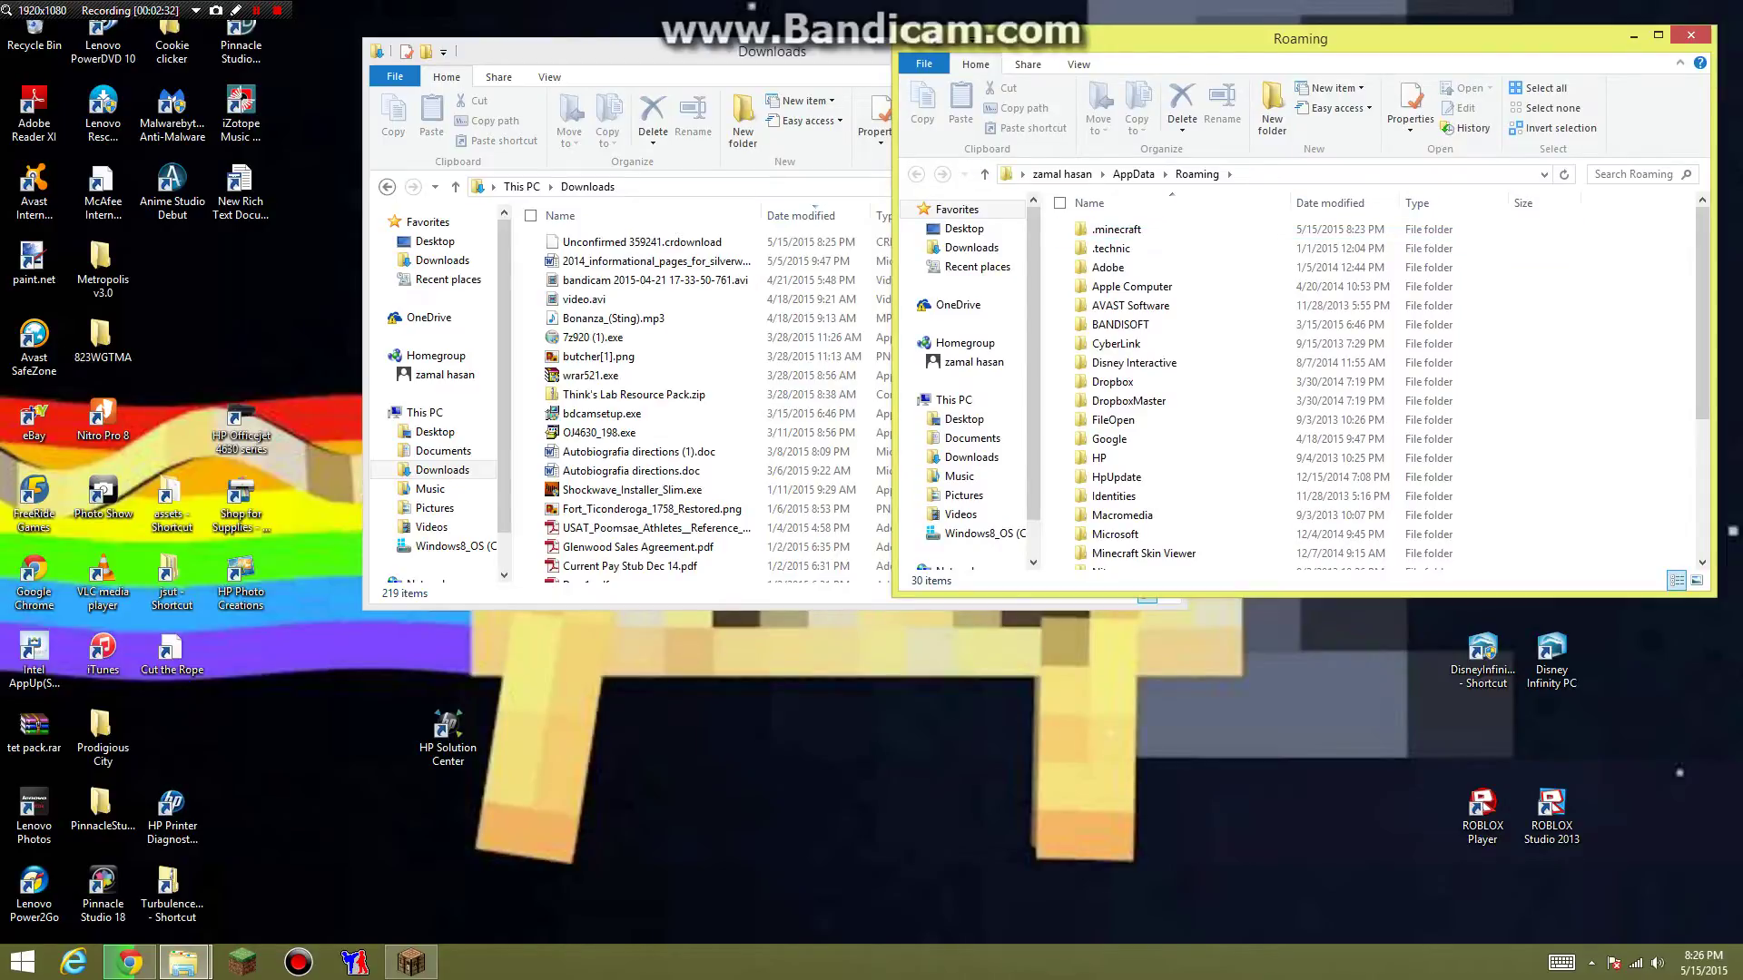
click(1689, 36)
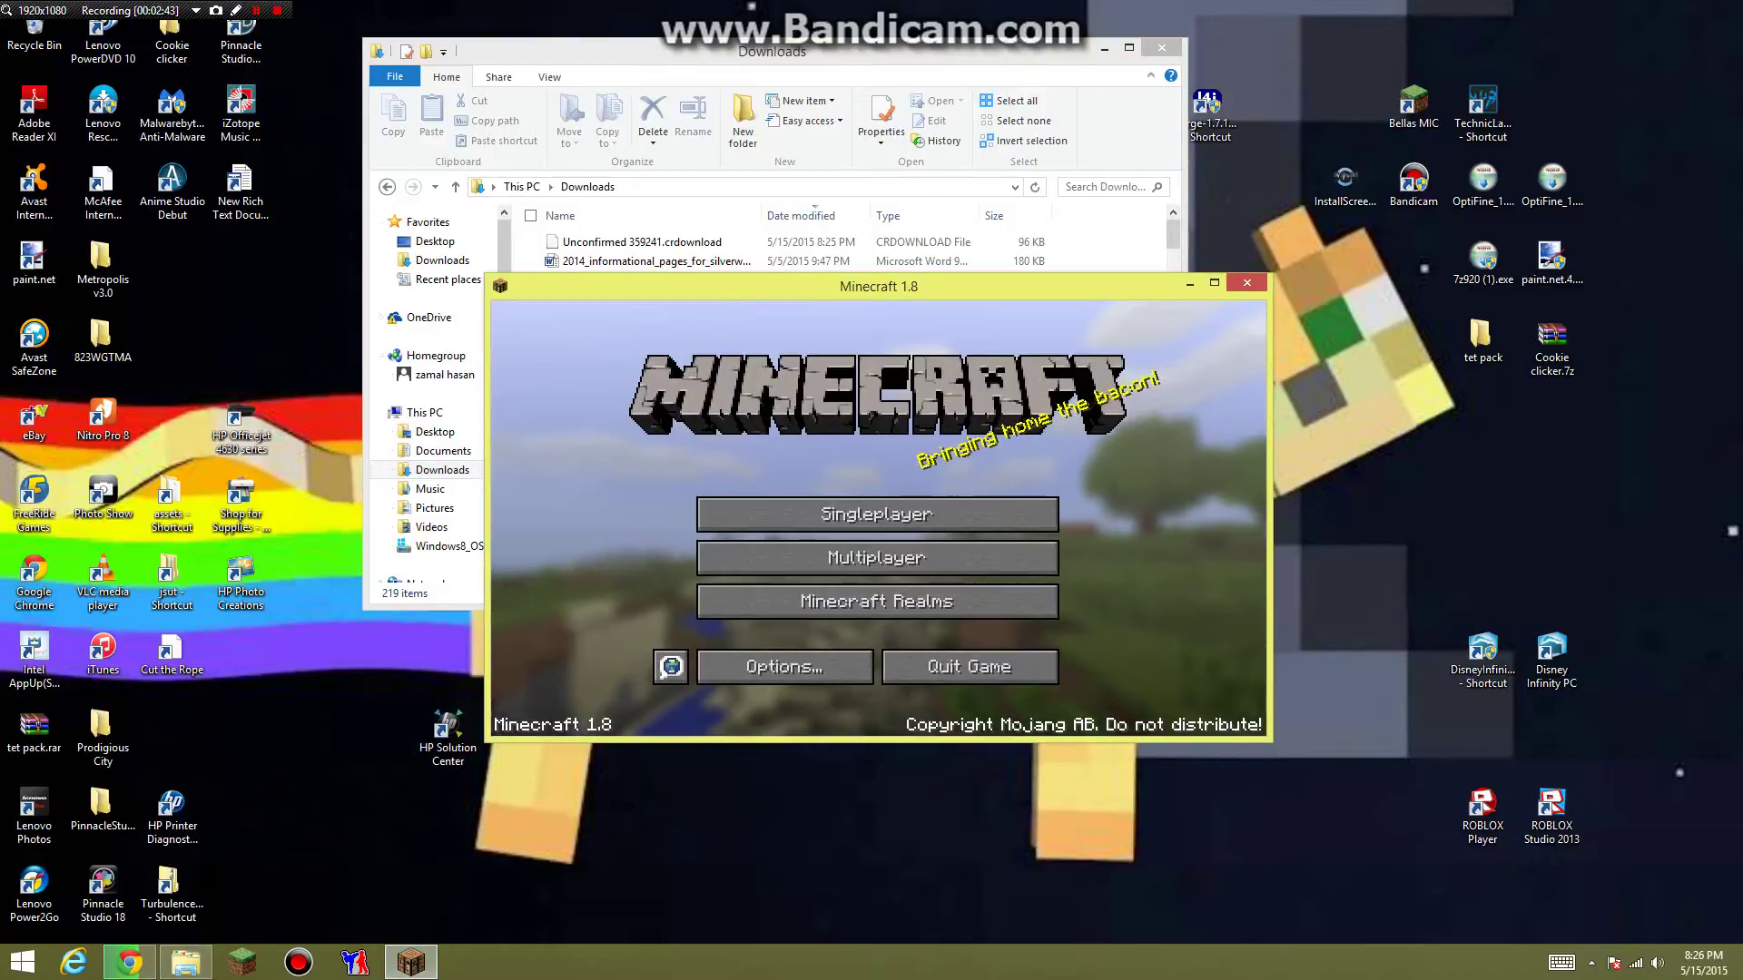
In Minecraft, start a new singleplayer world and name it pibewvgef
click(877, 514)
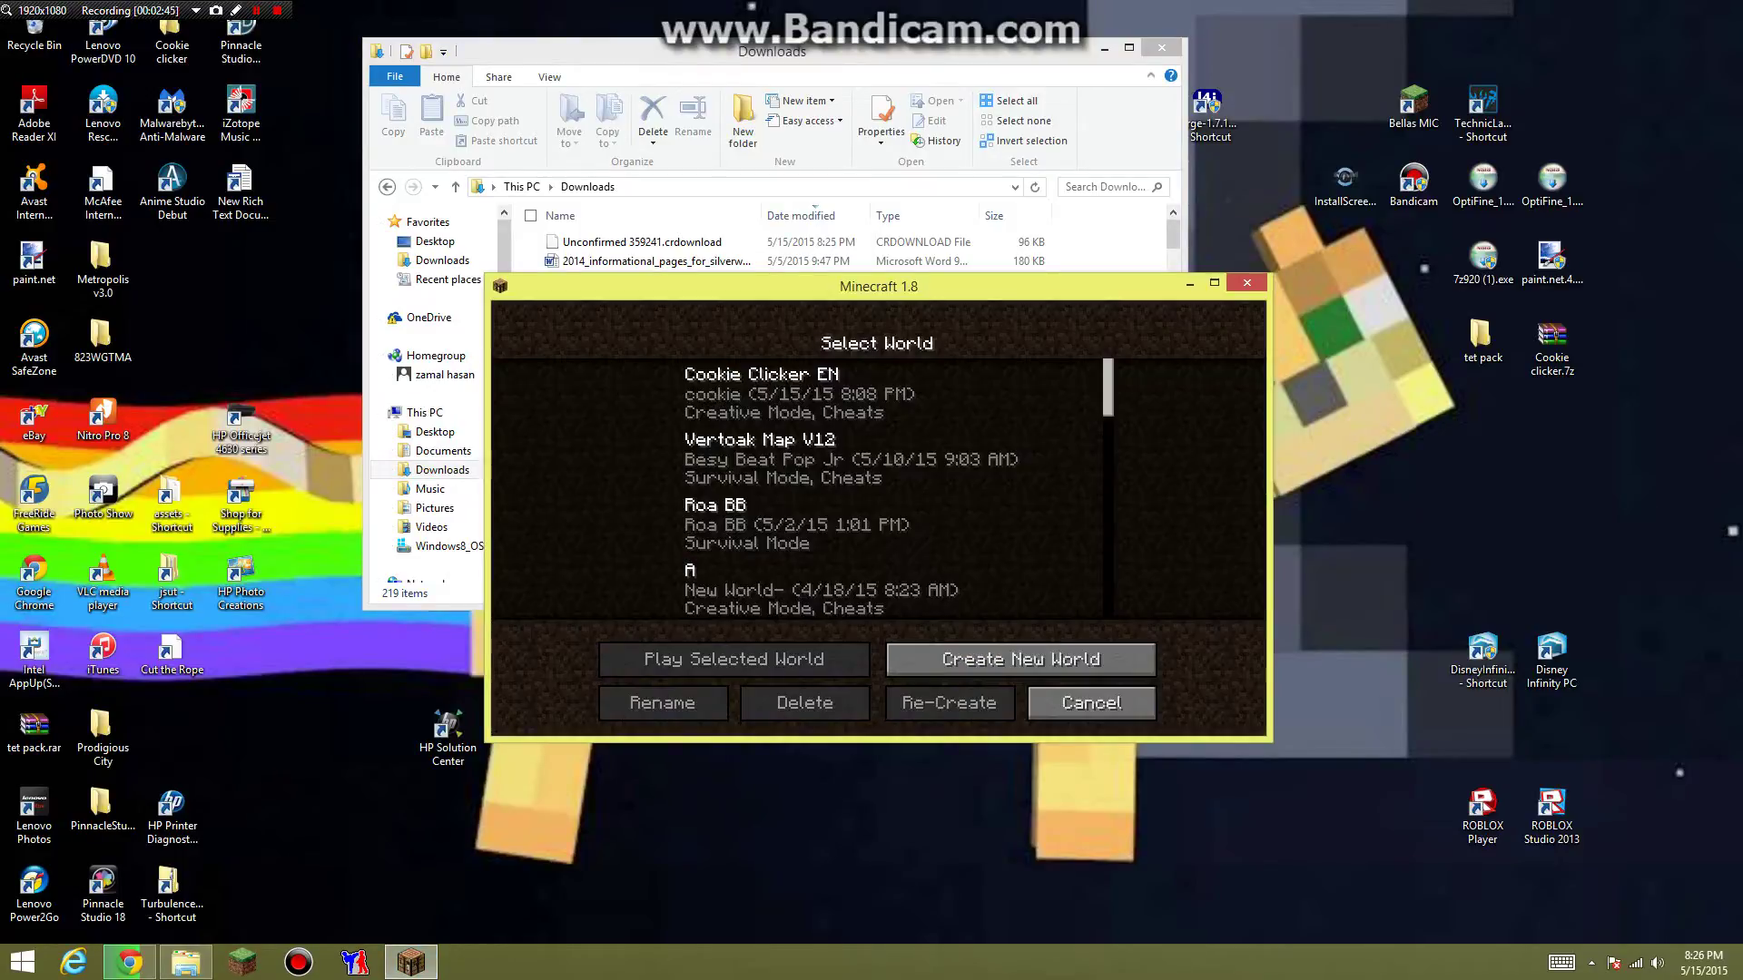
click(1021, 659)
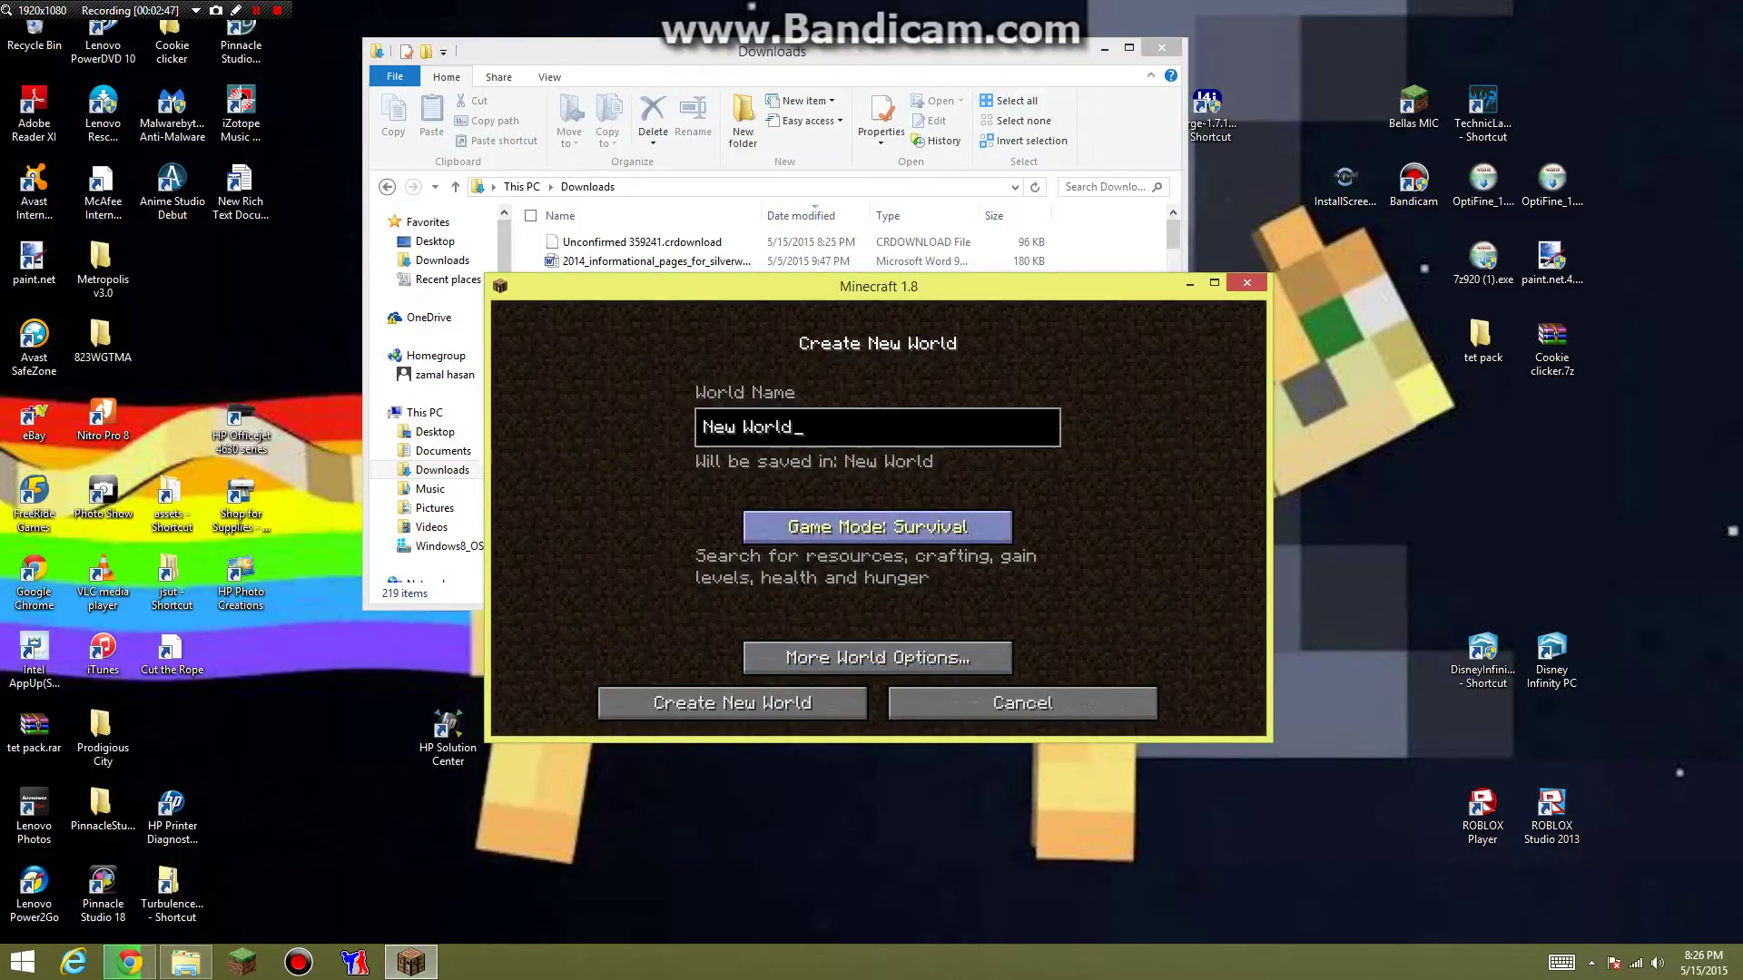
key(BackSpace)
key(BackSpace)
key(BackSpace)
key(BackSpace)
key(BackSpace)
key(BackSpace)
key(BackSpace)
key(BackSpace)
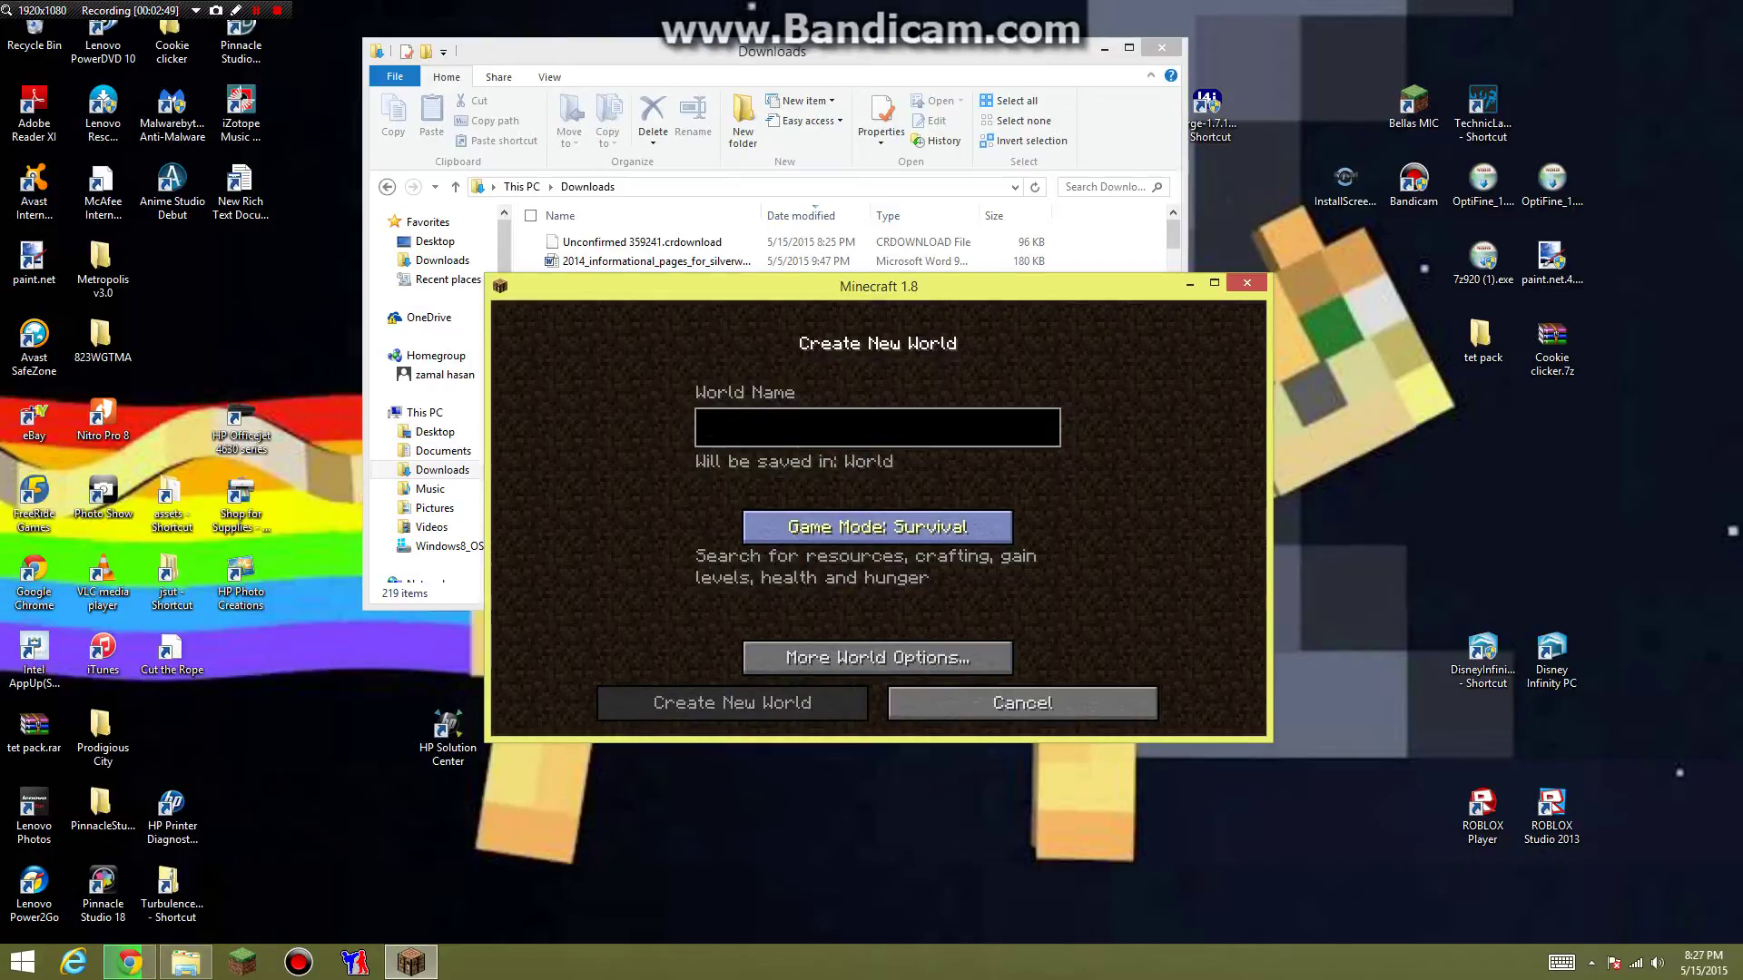
text(pibewvgef)
Set the new world's game mode to Creative and create the world
click(877, 527)
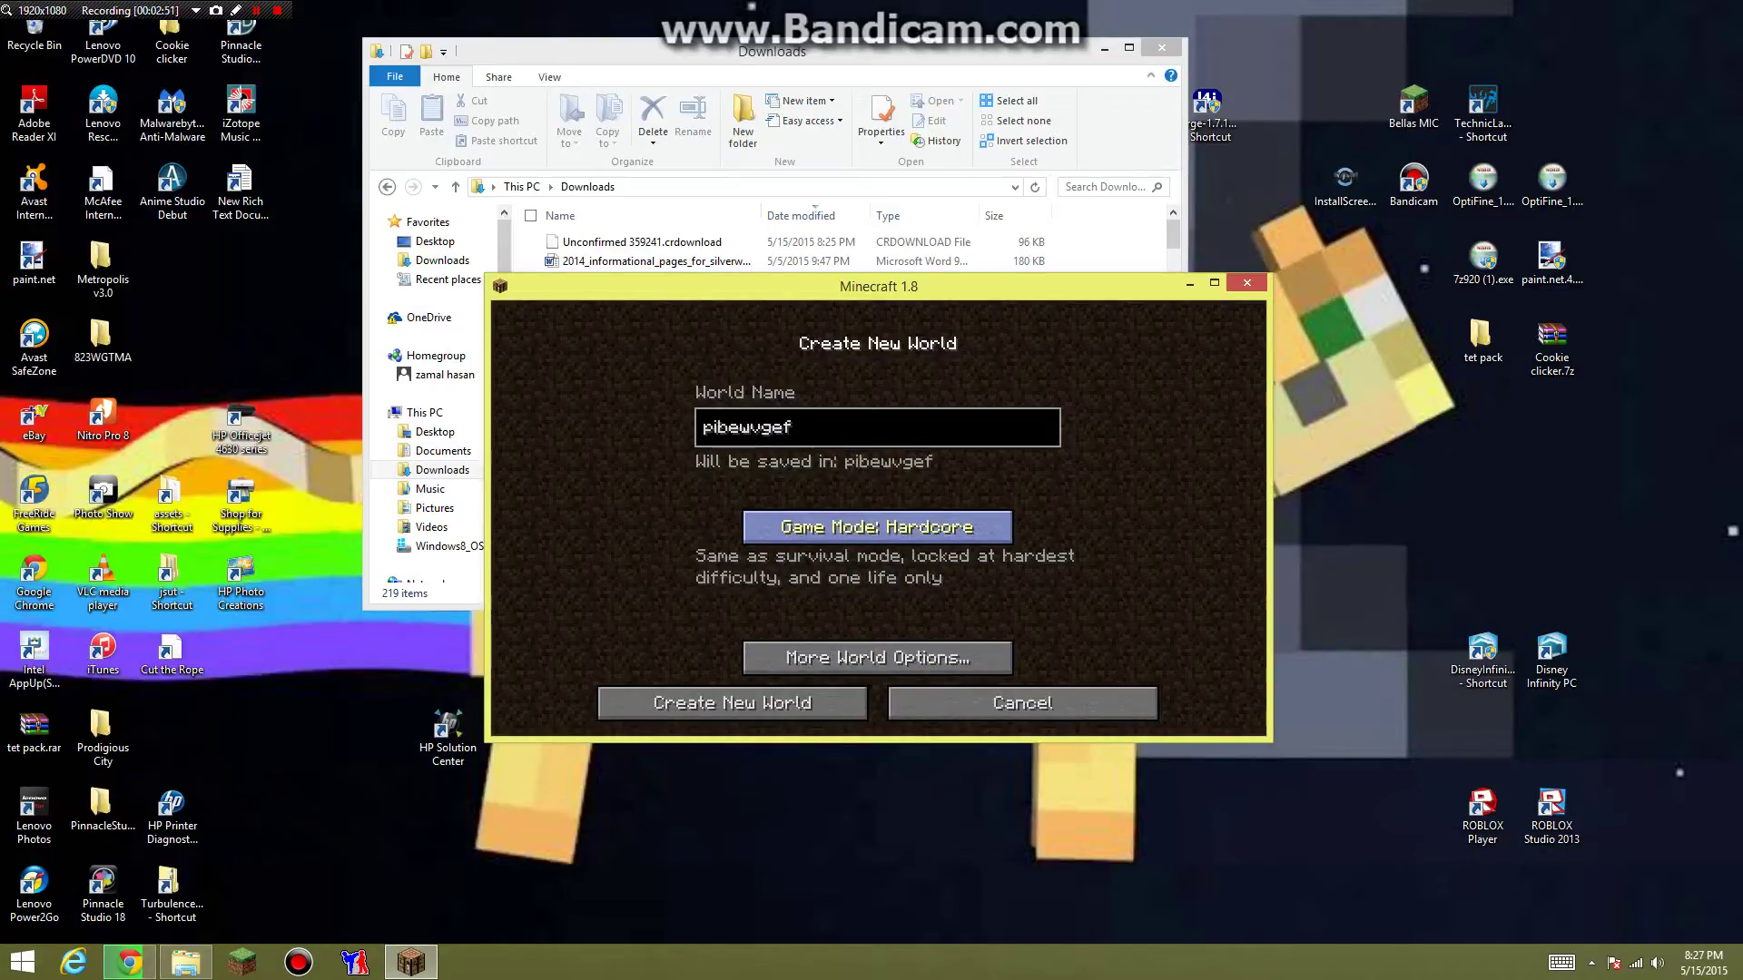
click(876, 526)
click(877, 526)
click(877, 526)
click(877, 526)
click(877, 526)
click(876, 527)
click(877, 526)
click(877, 526)
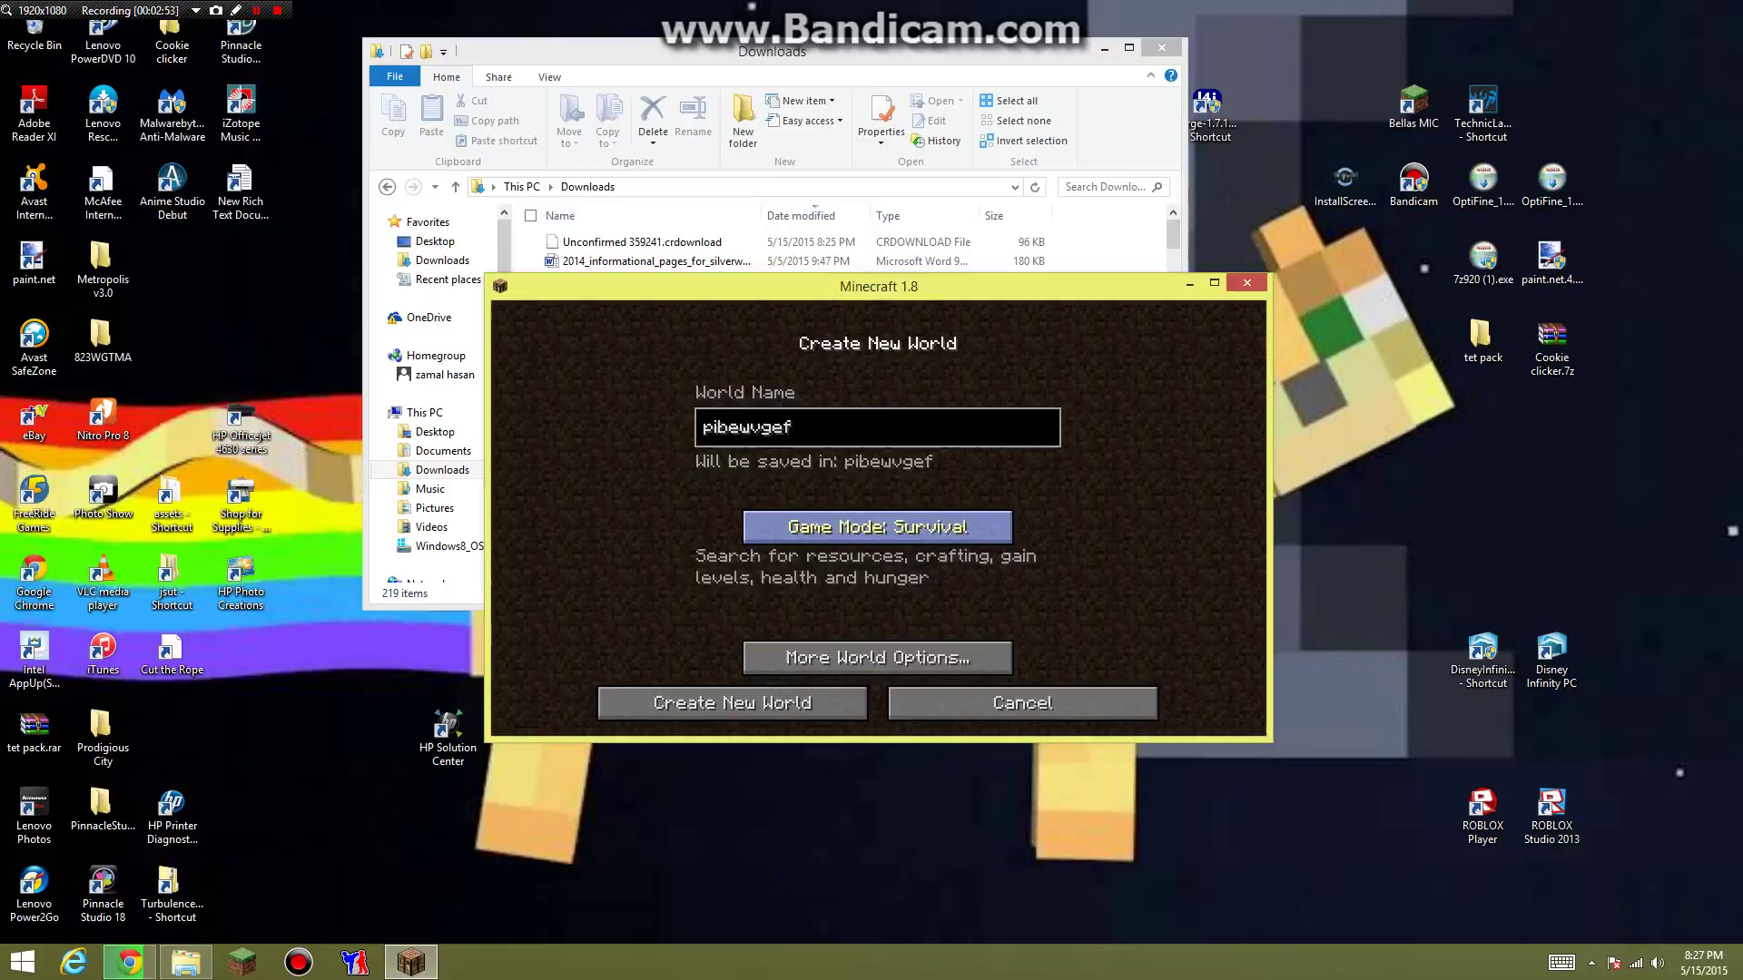
click(877, 527)
click(877, 527)
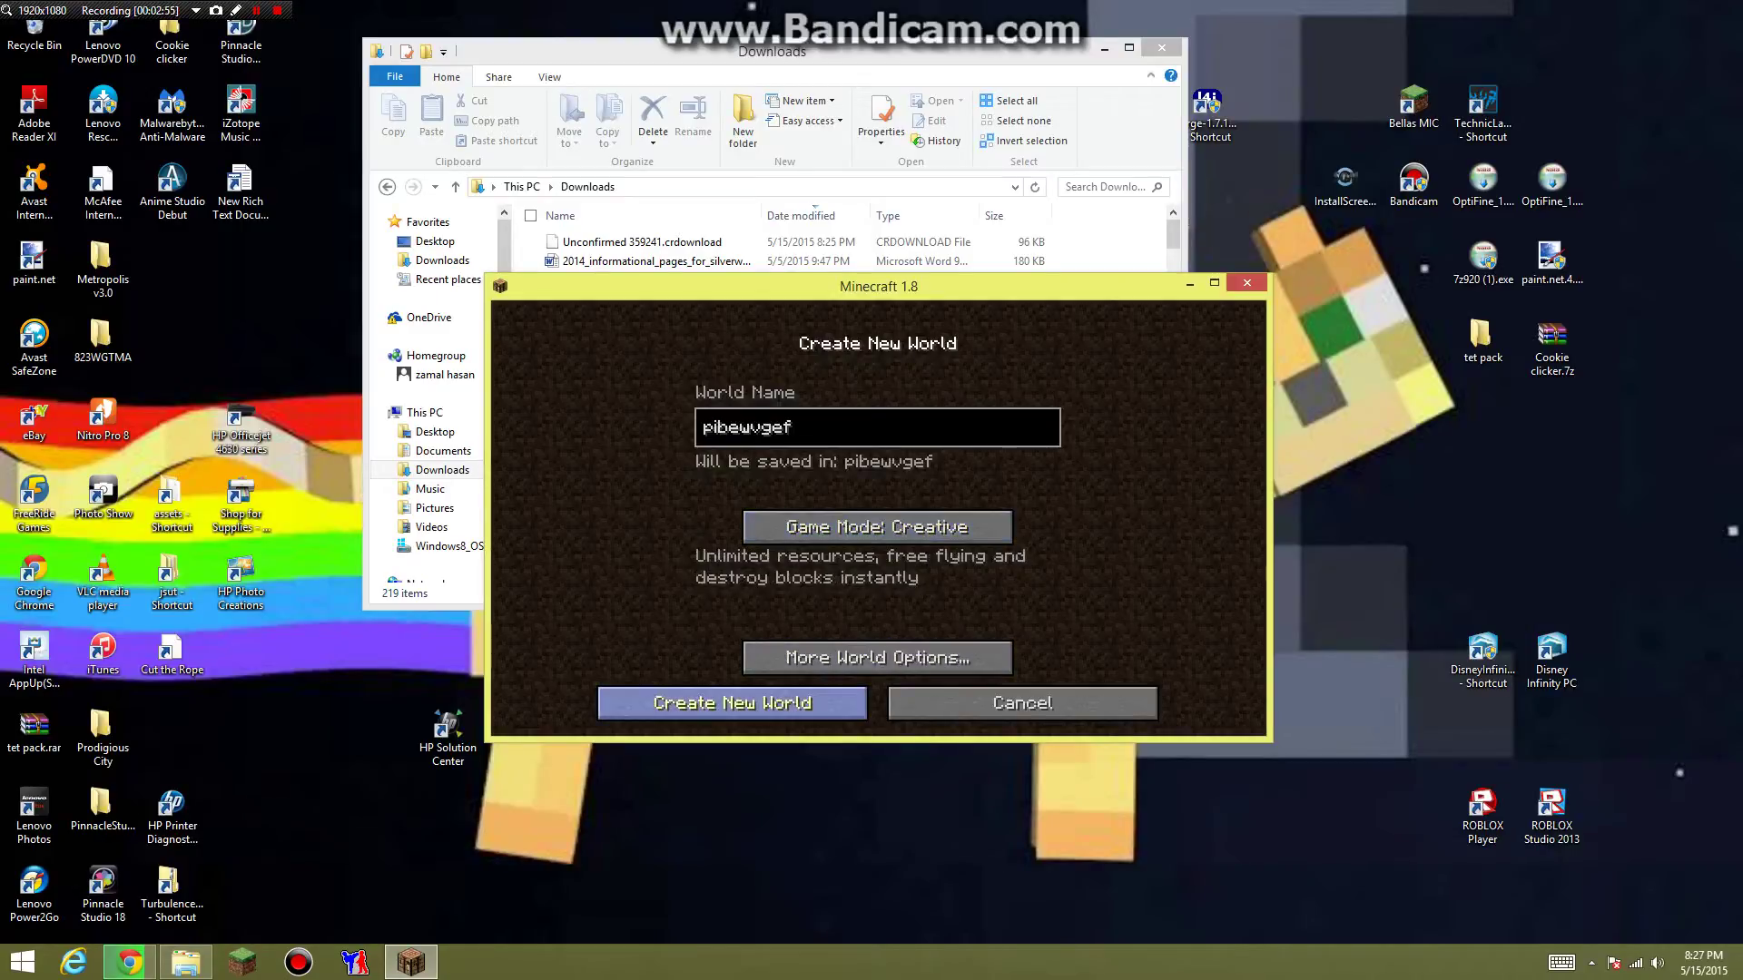
click(731, 702)
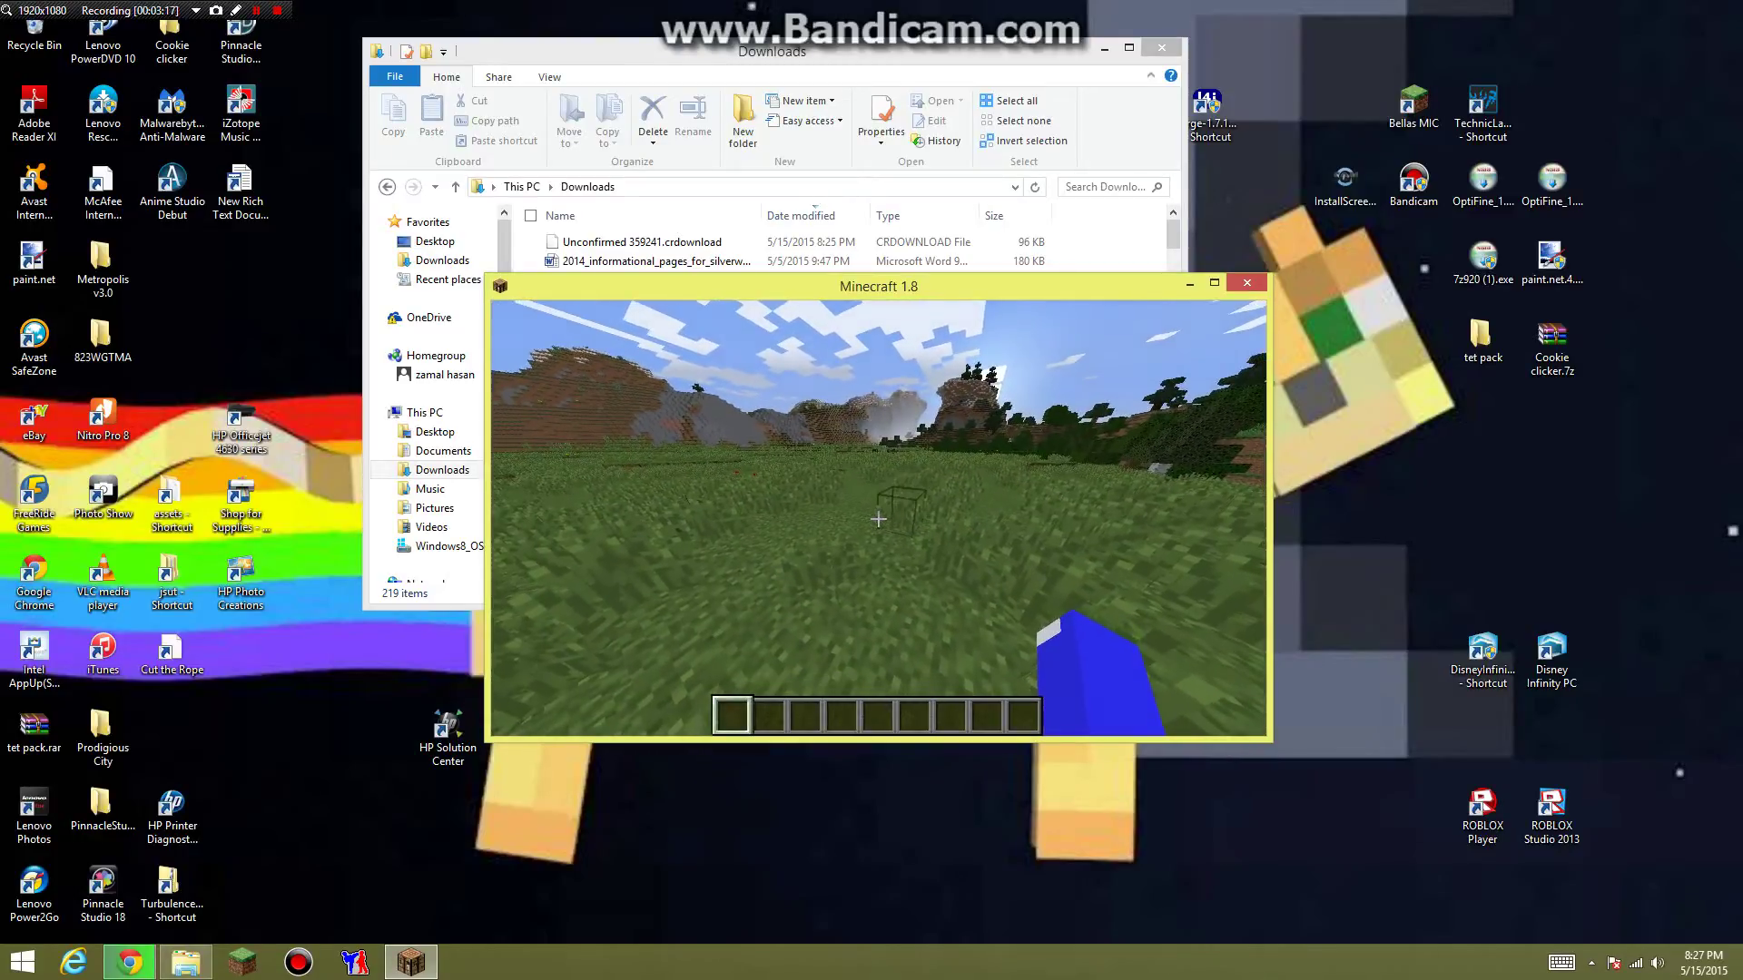
Save and quit the new world to the title screen, and minimize the Minecraft window
key(Escape)
click(877, 615)
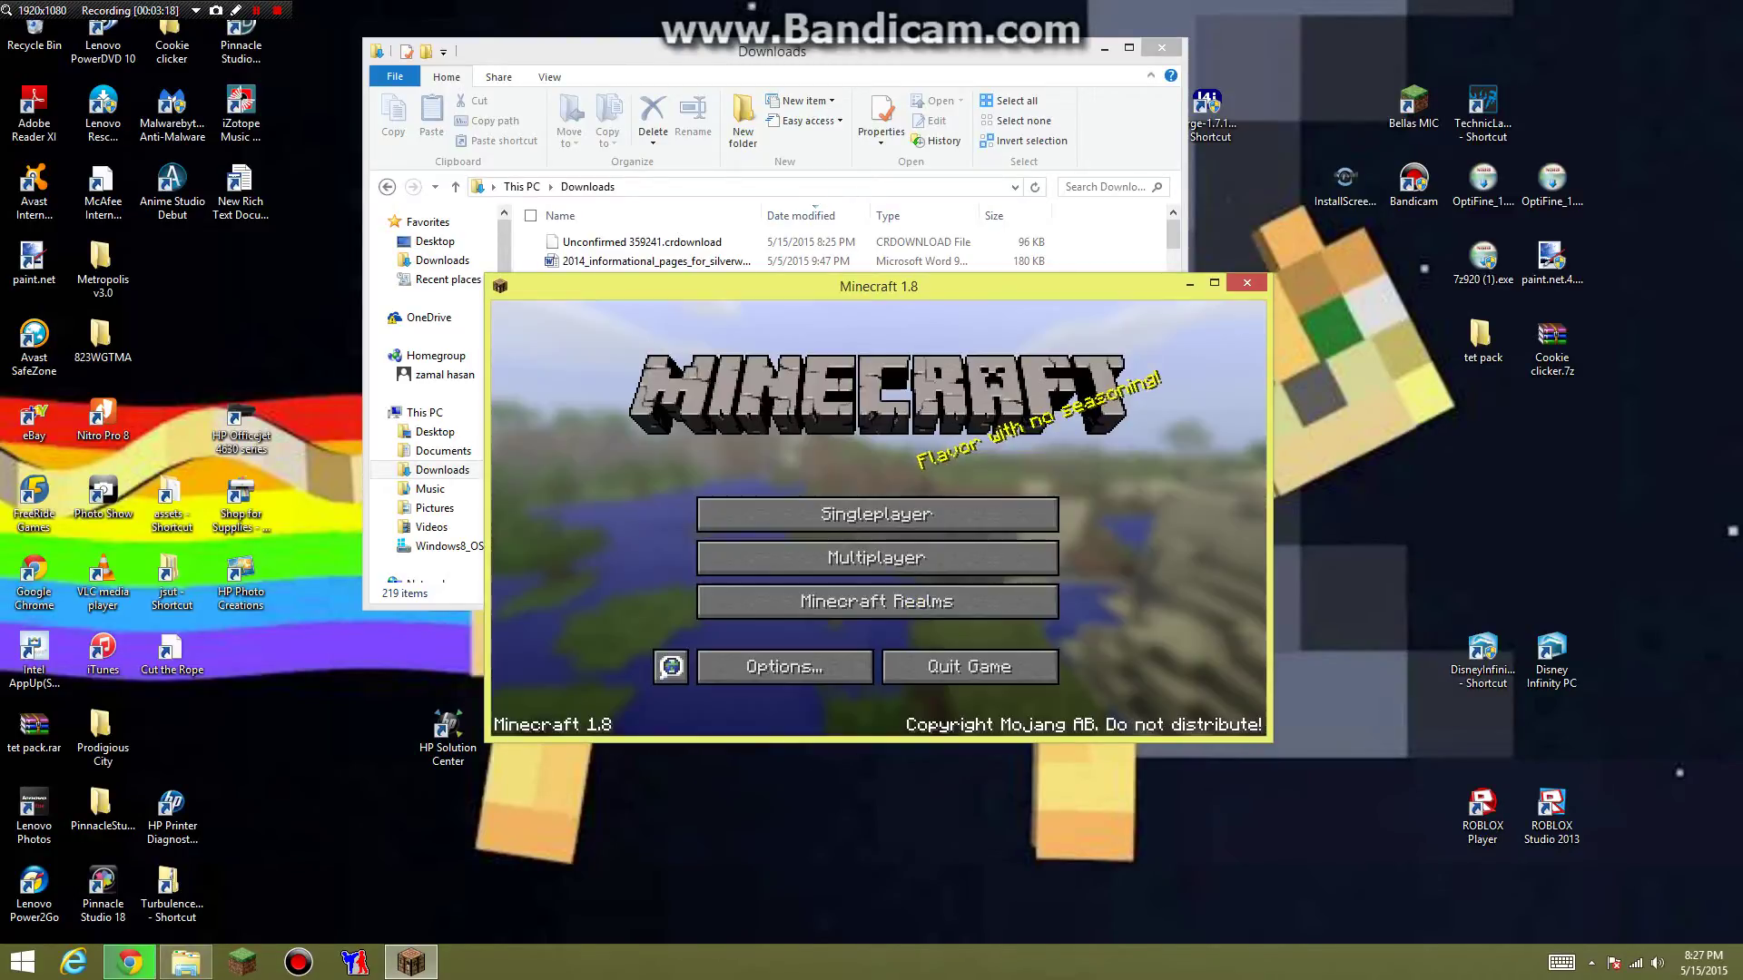
click(1189, 282)
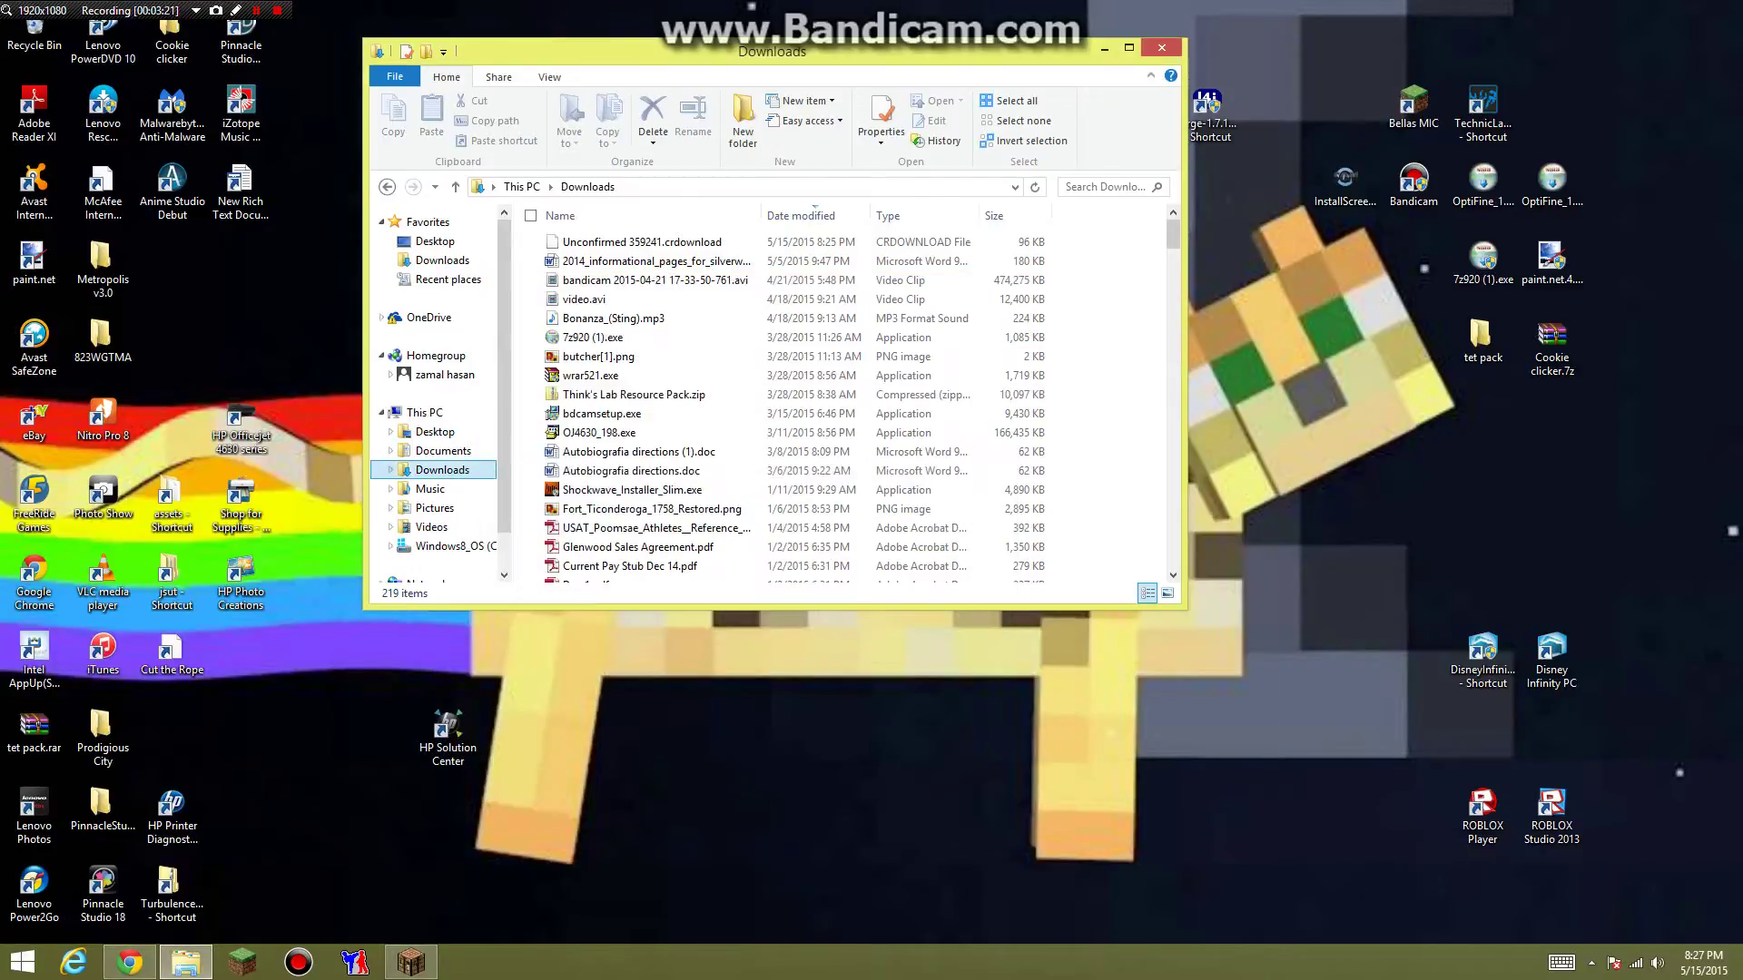
Close the minimized Minecraft 1.8 window
mouse_move(411, 962)
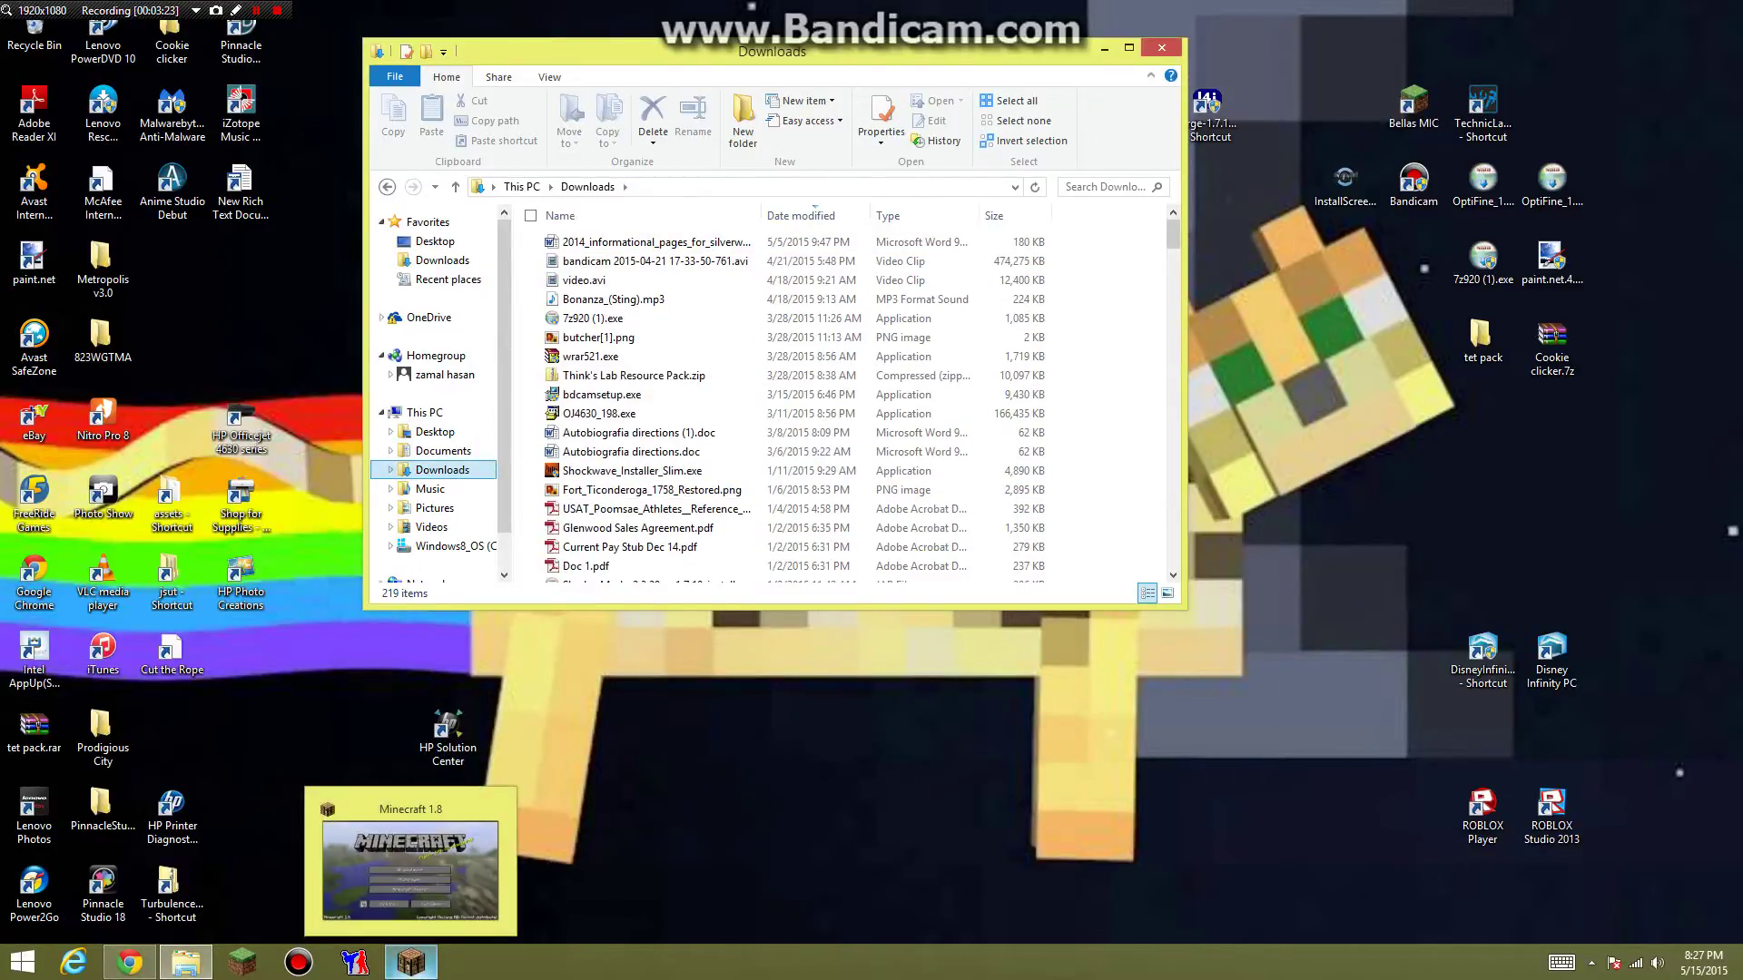
mouse_move(411, 871)
click(494, 809)
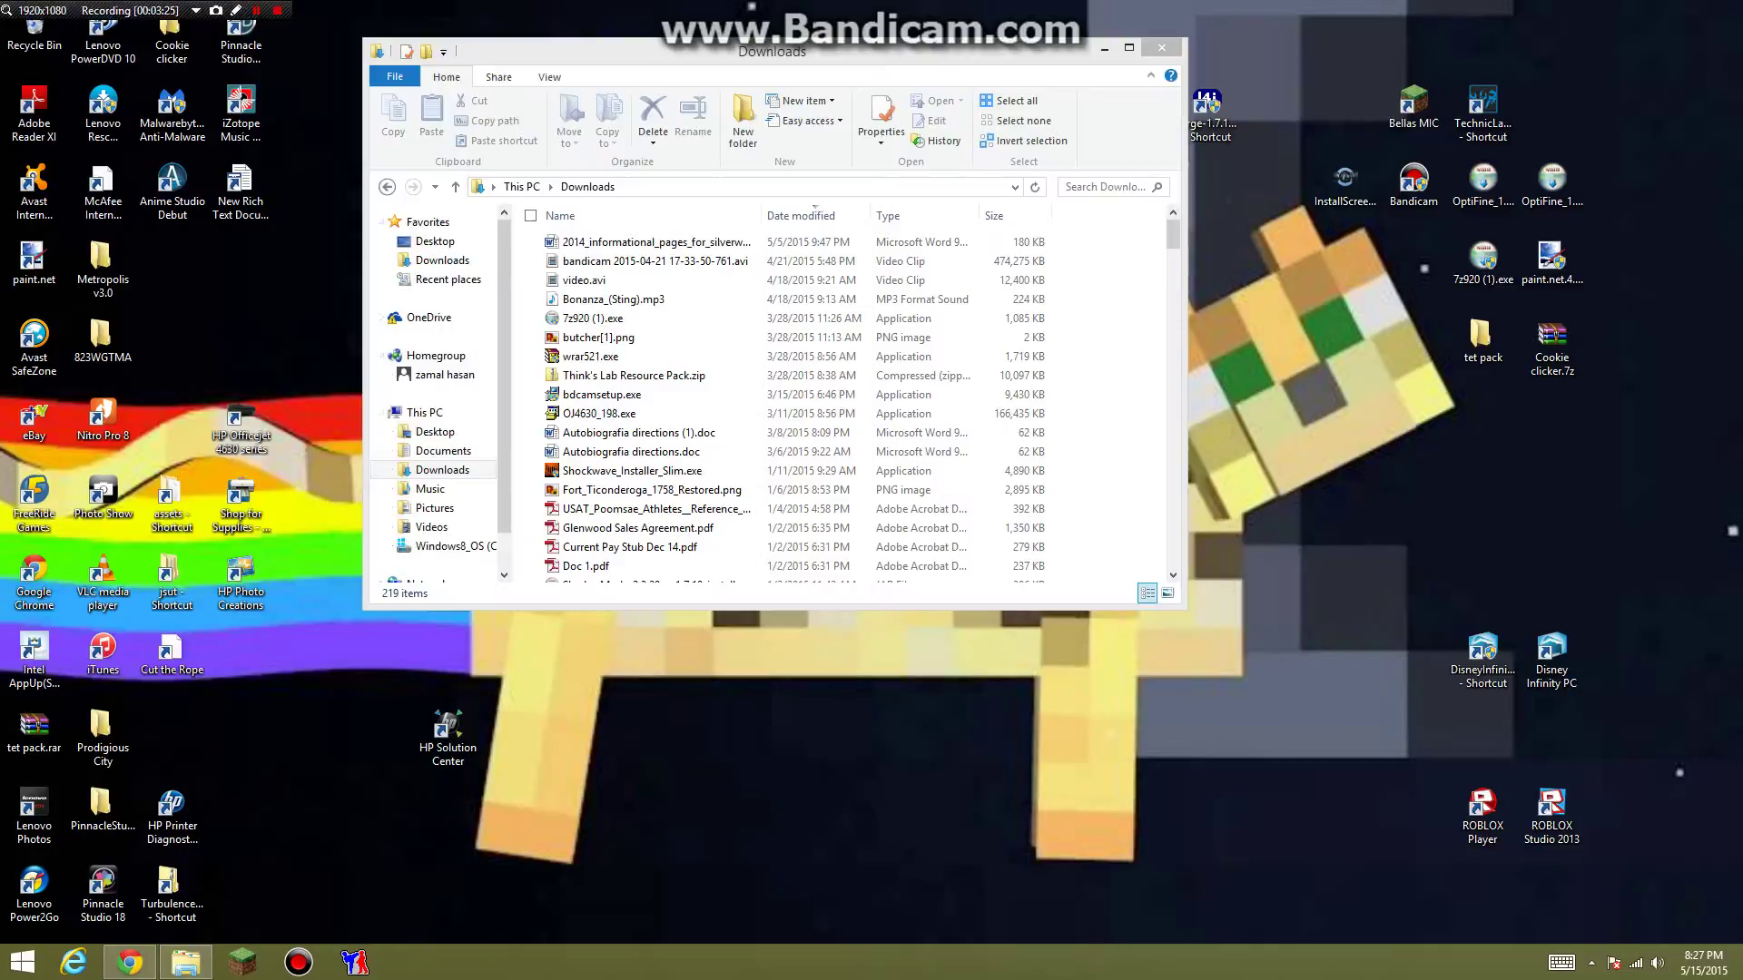
Switch to Chrome, show the downloaded Modern Minecraft Mansion zip in its folder, and put both windows away
click(130, 962)
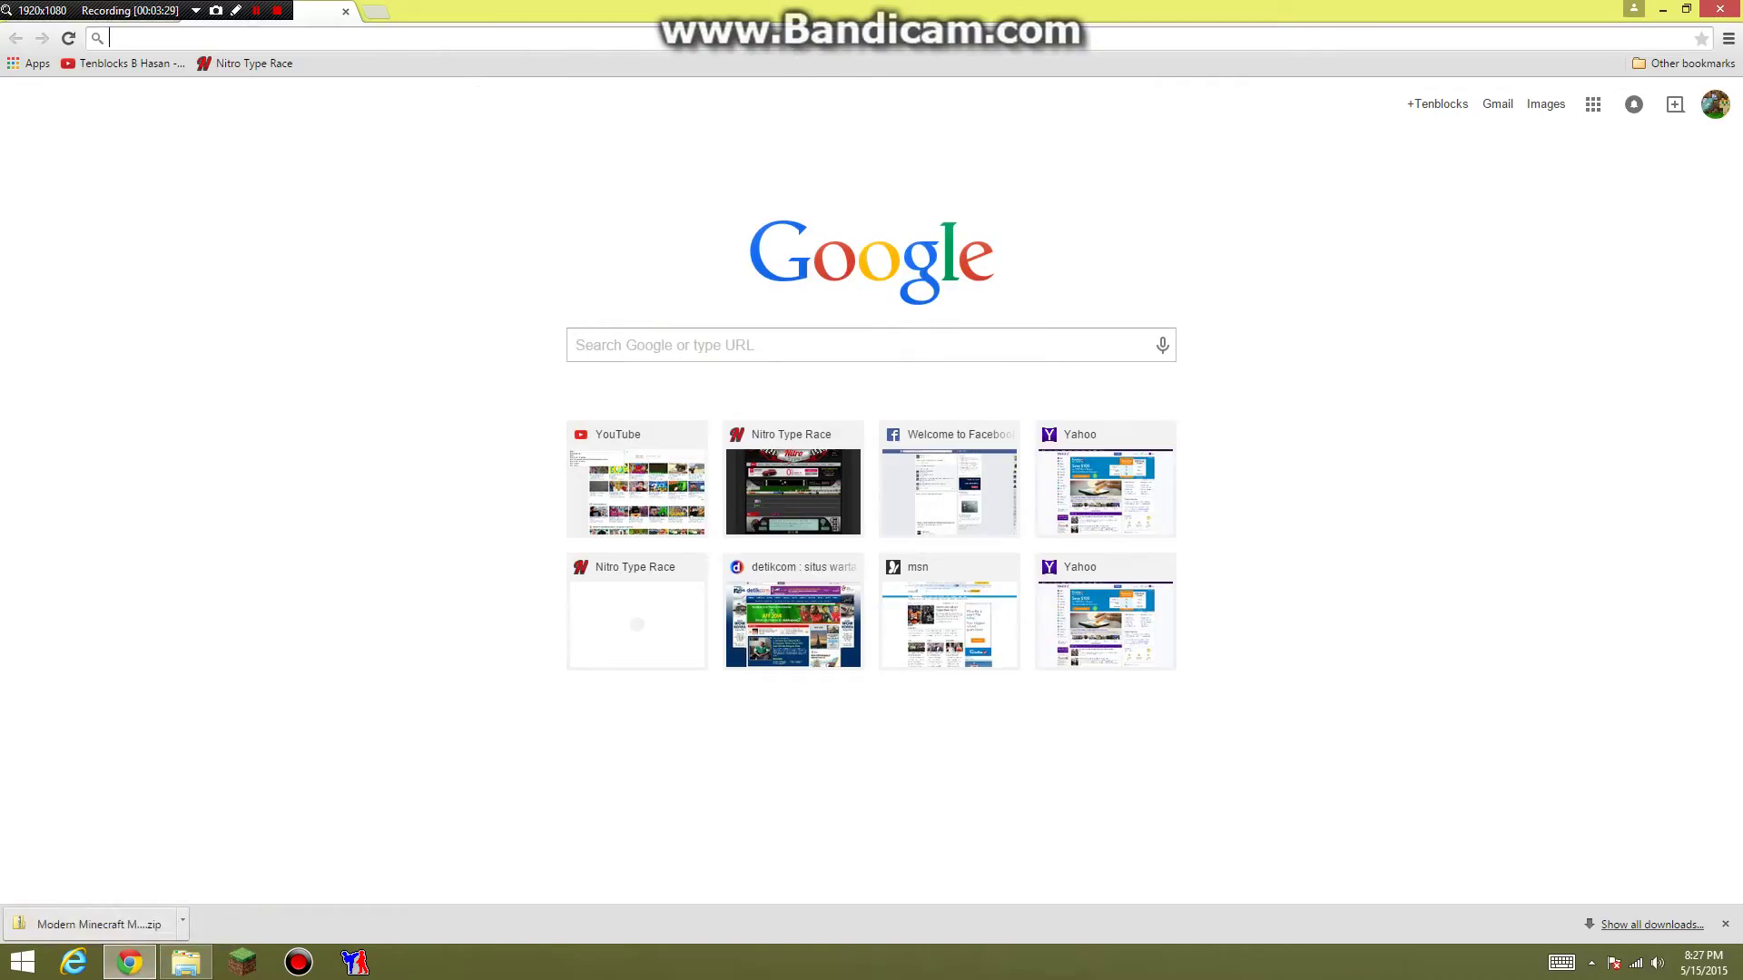
right_click(128, 928)
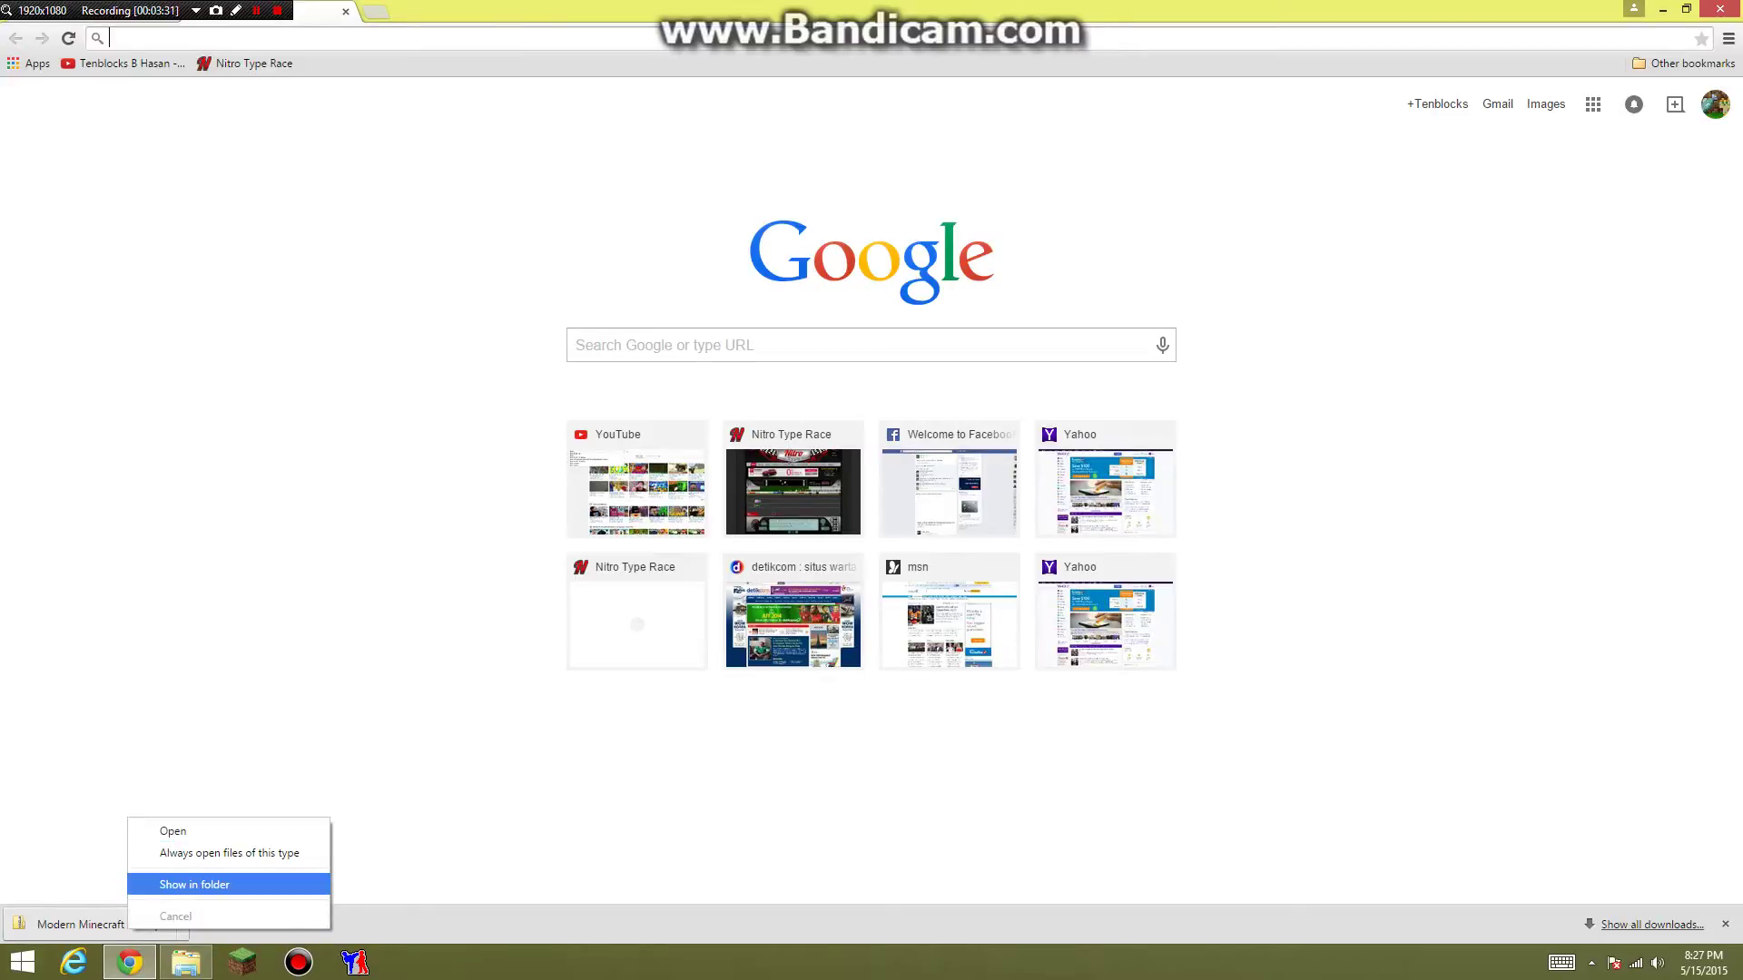
click(195, 884)
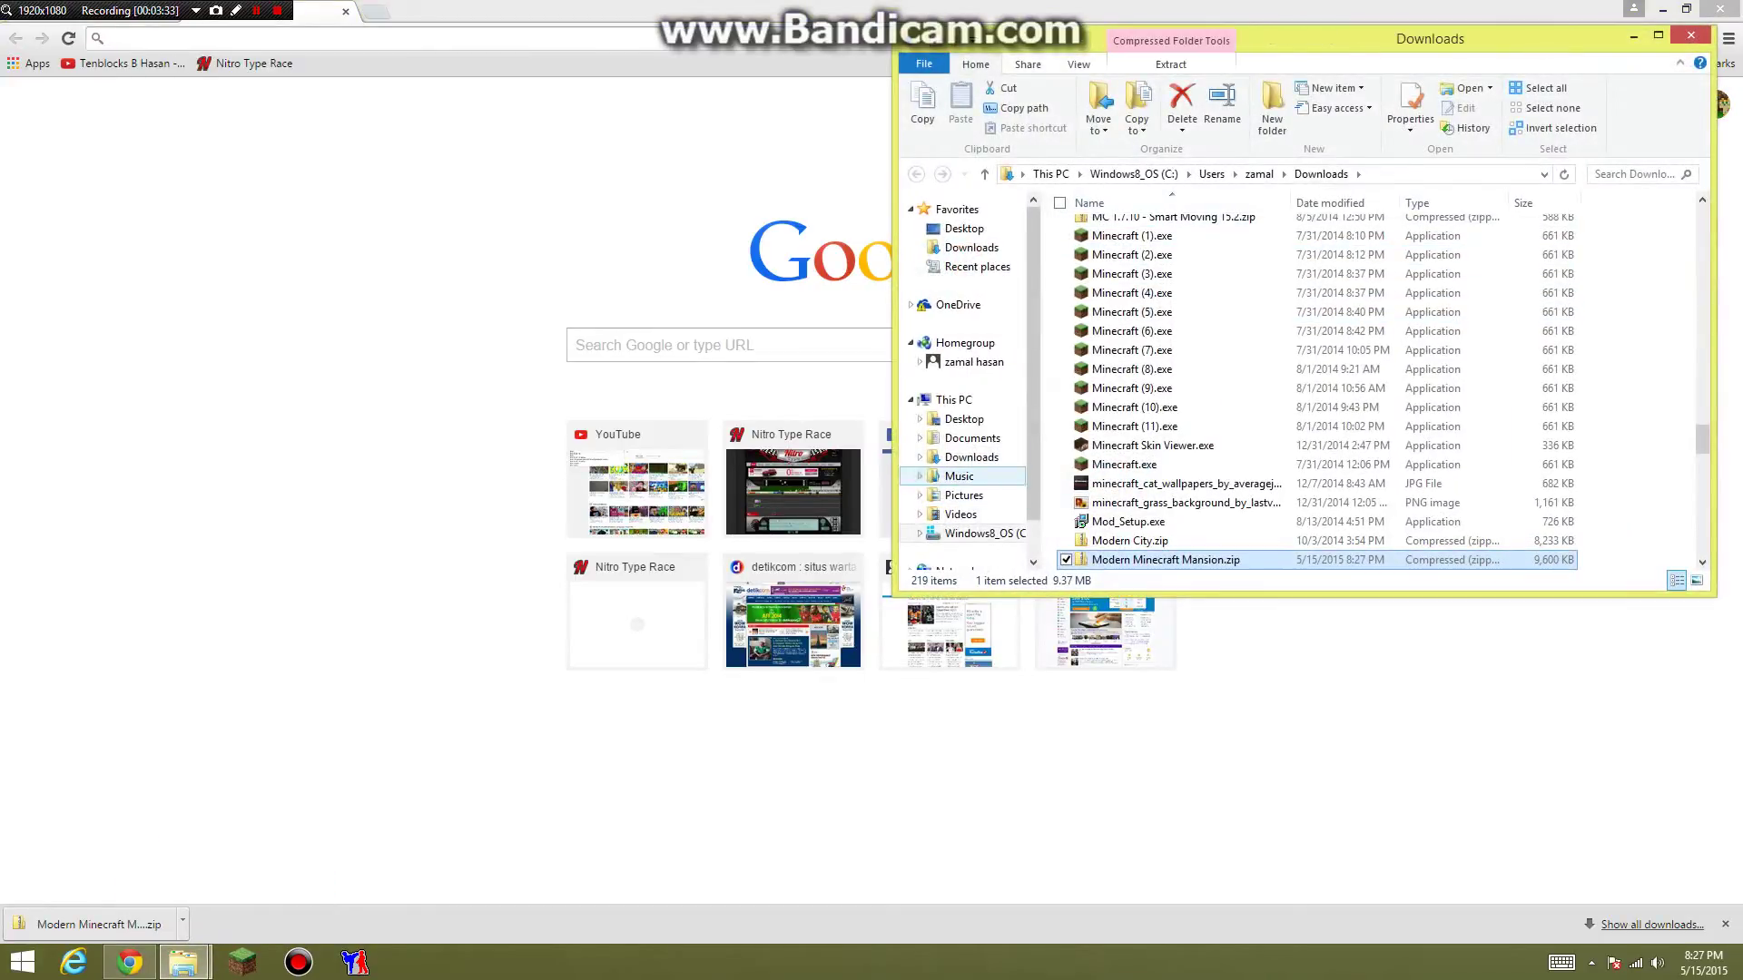
click(971, 456)
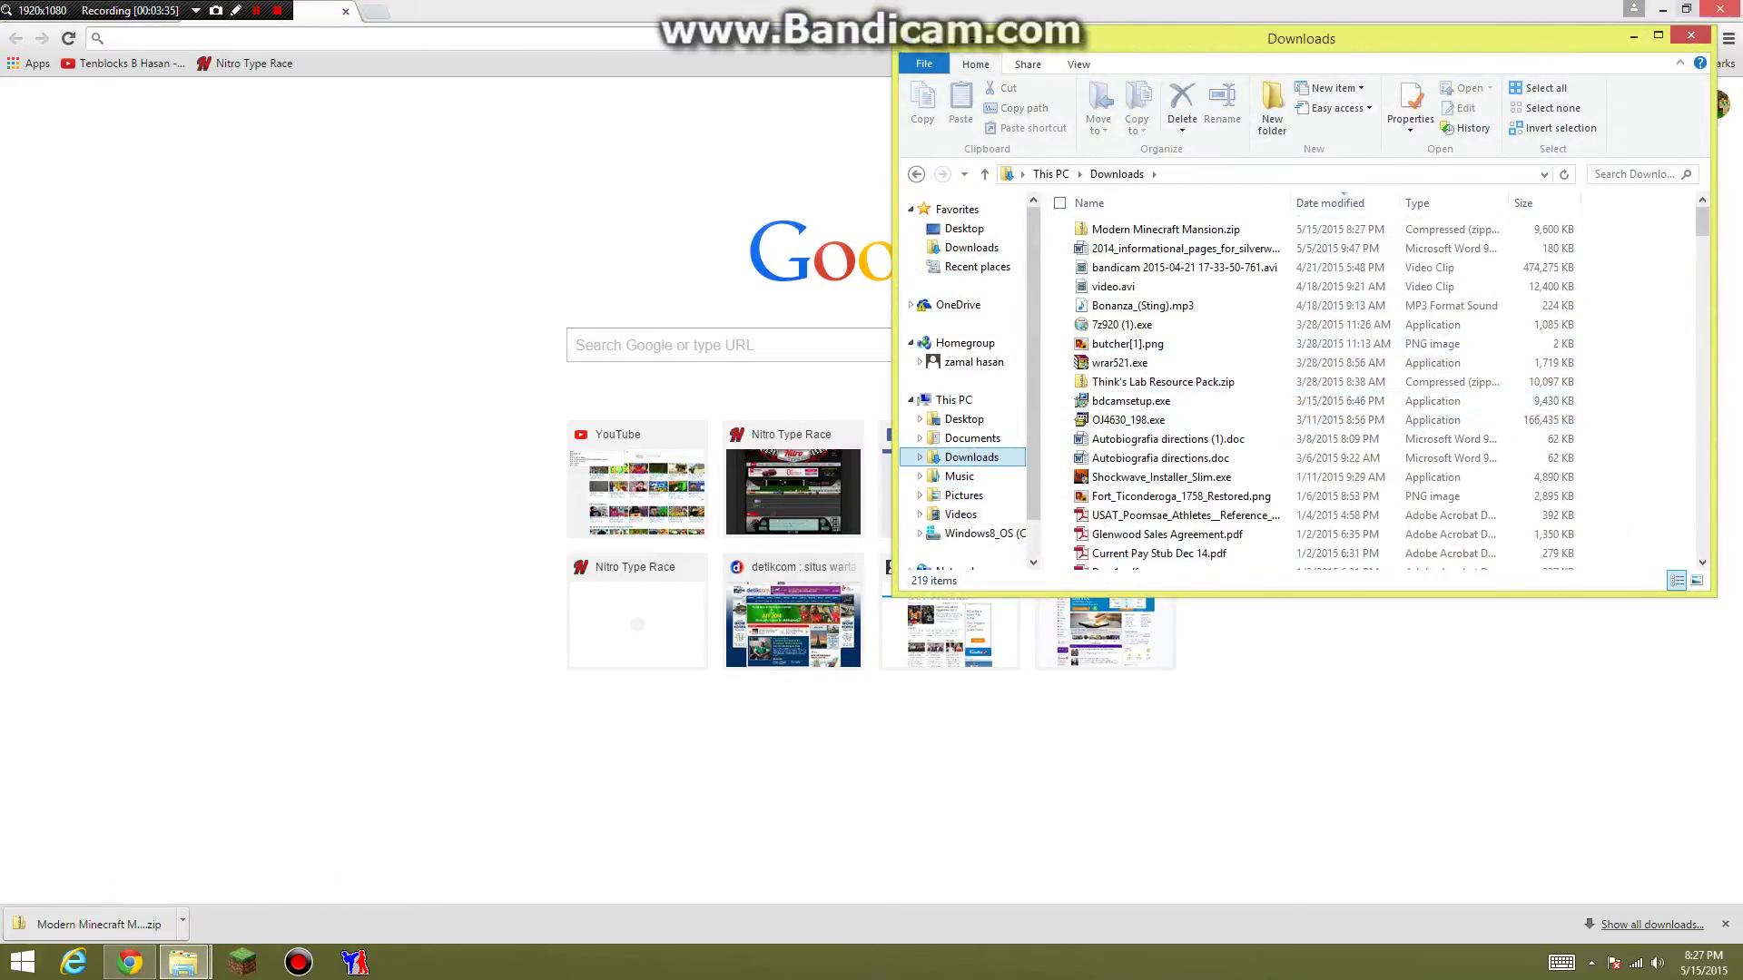
key(alt+F4)
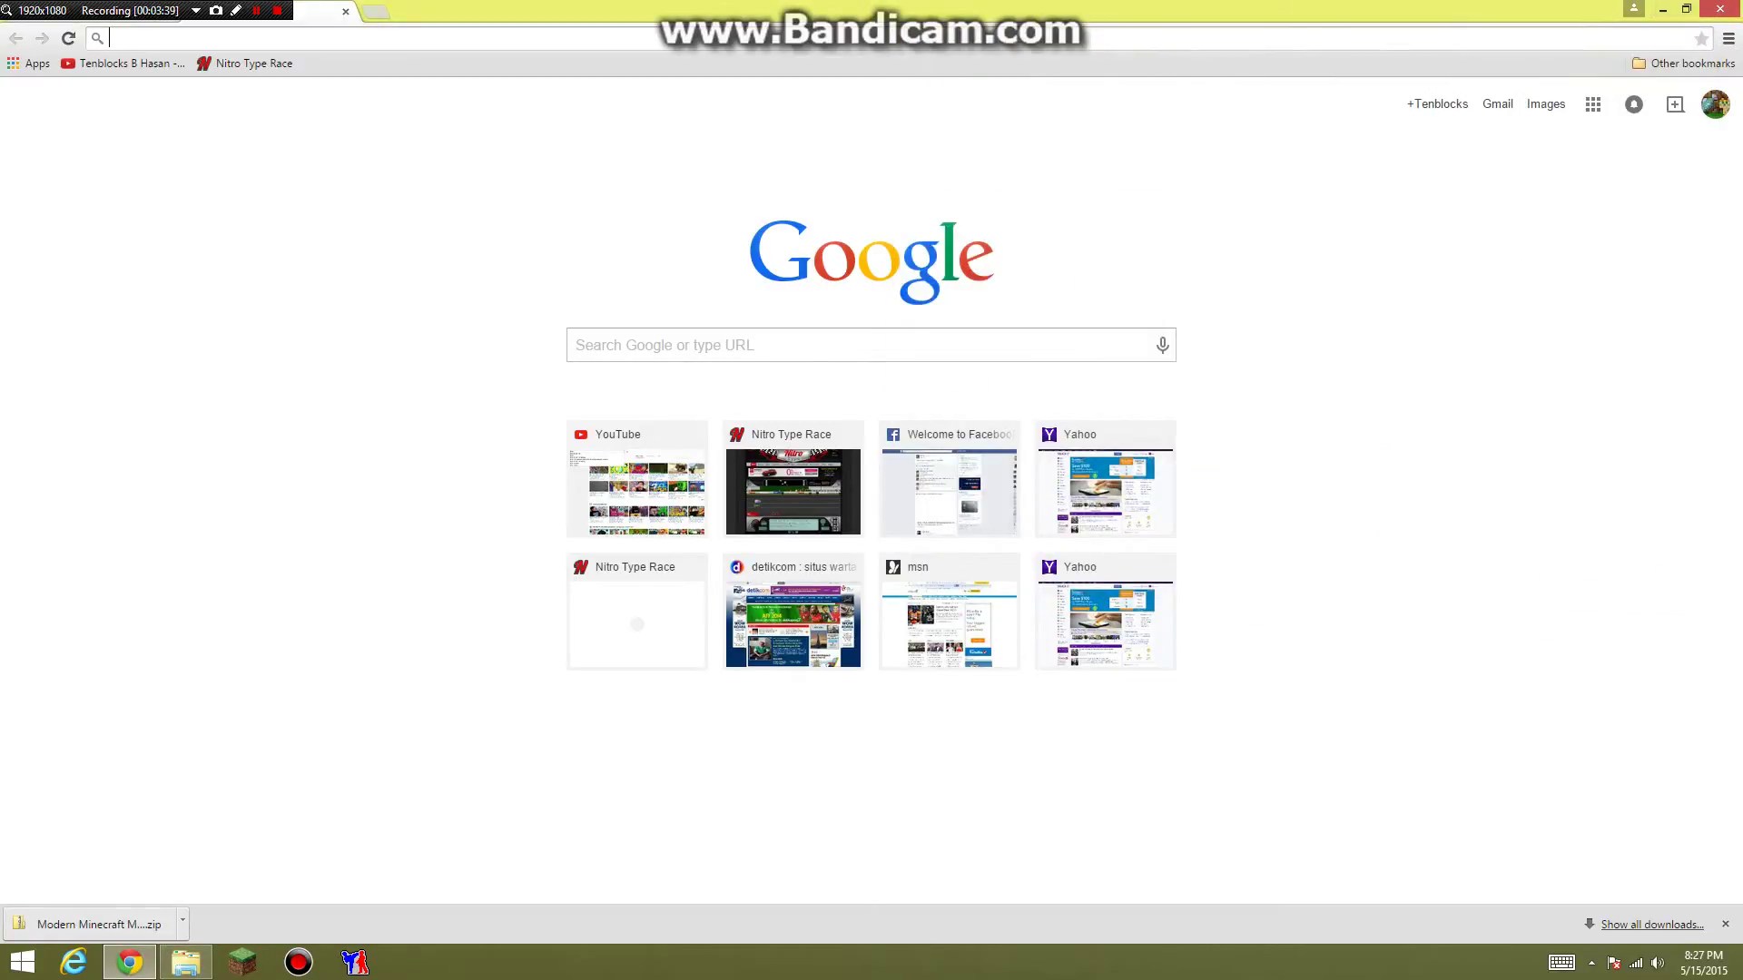
click(1662, 9)
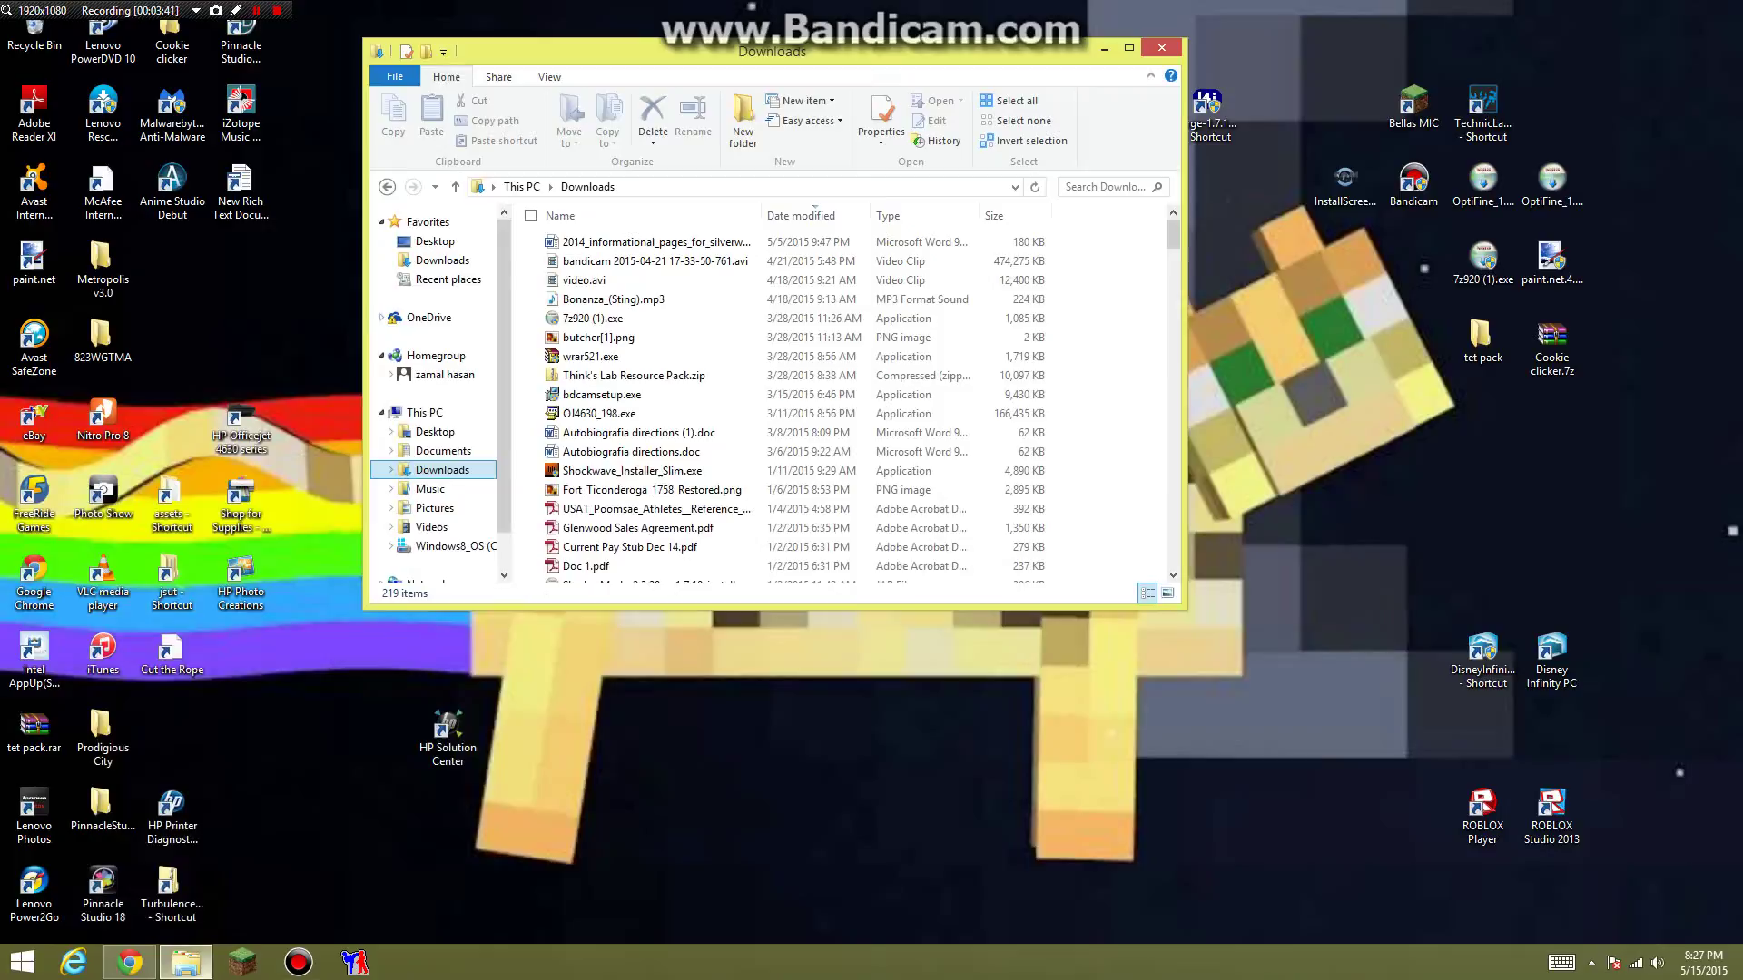
Close the old Downloads window and open the Downloads folder in a new File Explorer window
mouse_move(186, 963)
click(1161, 47)
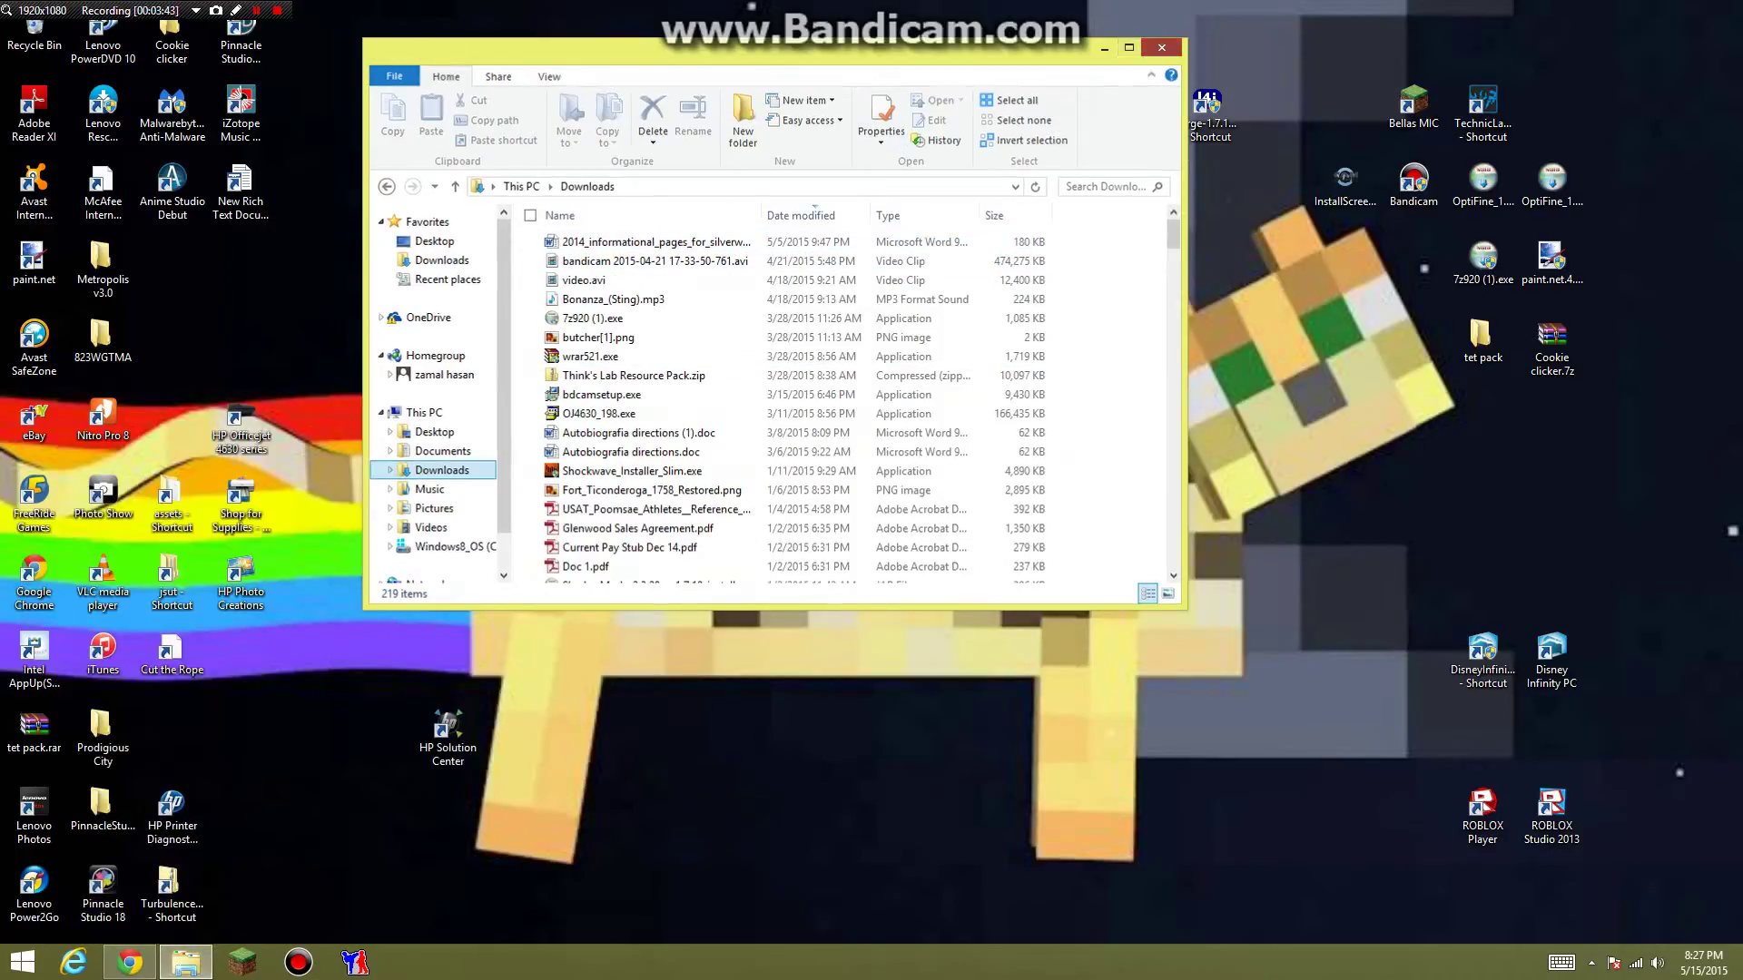
click(185, 962)
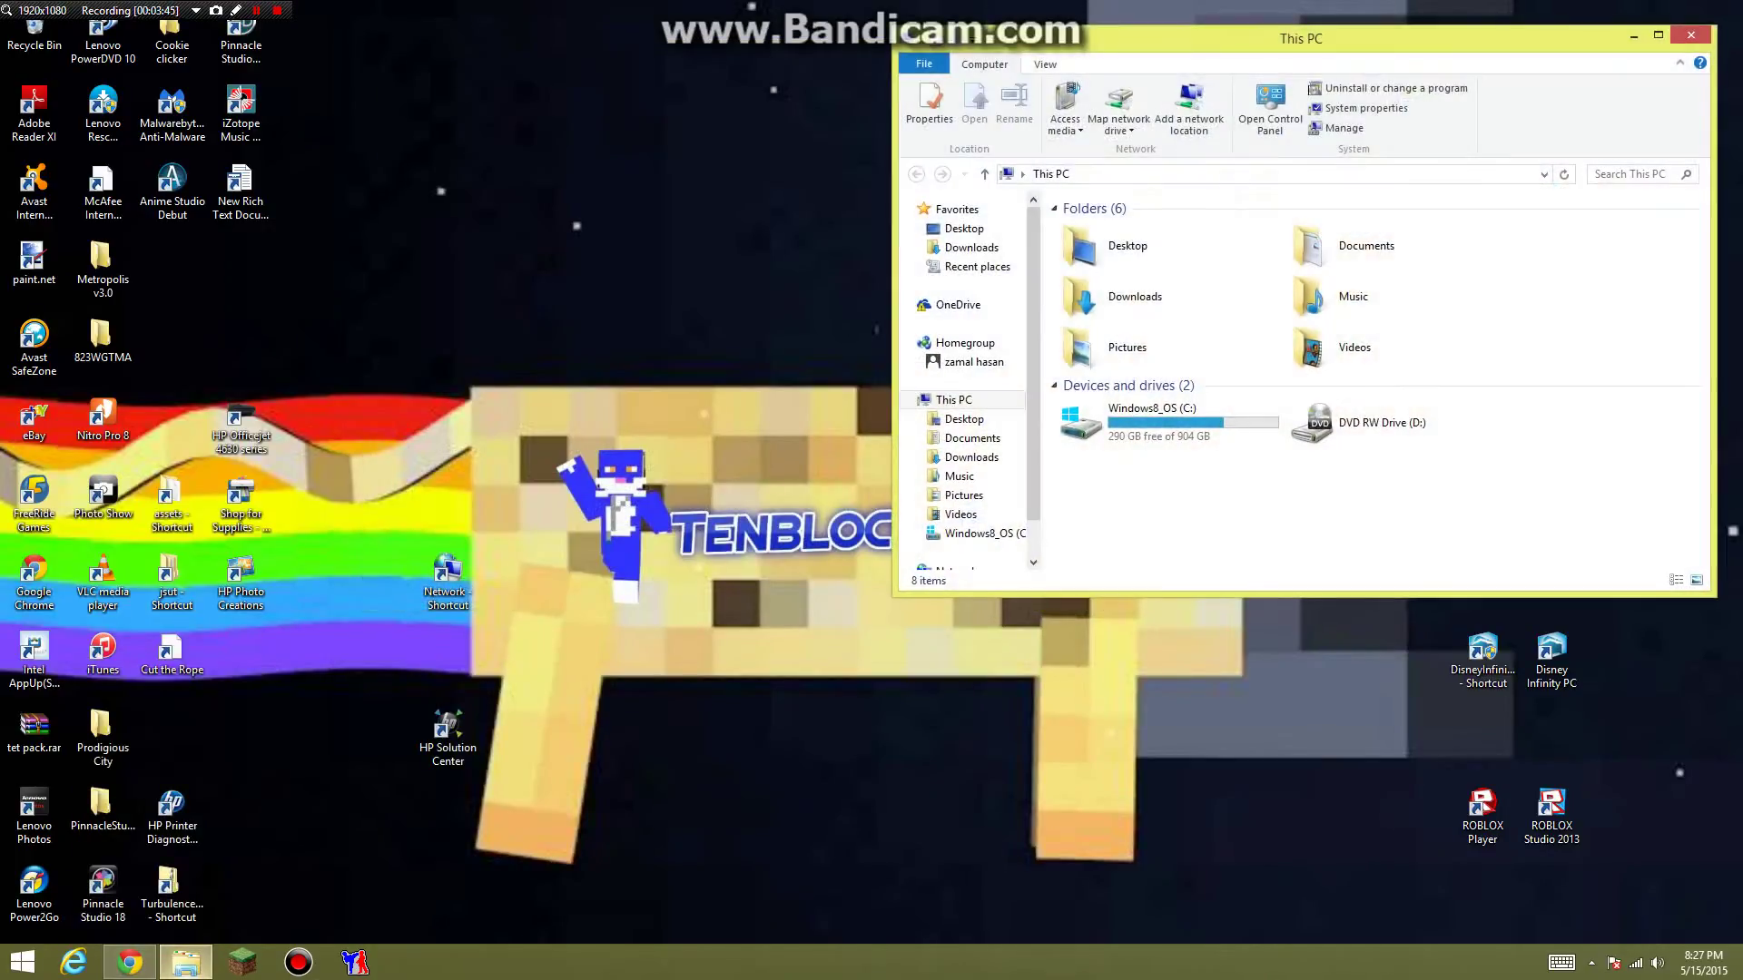
click(972, 438)
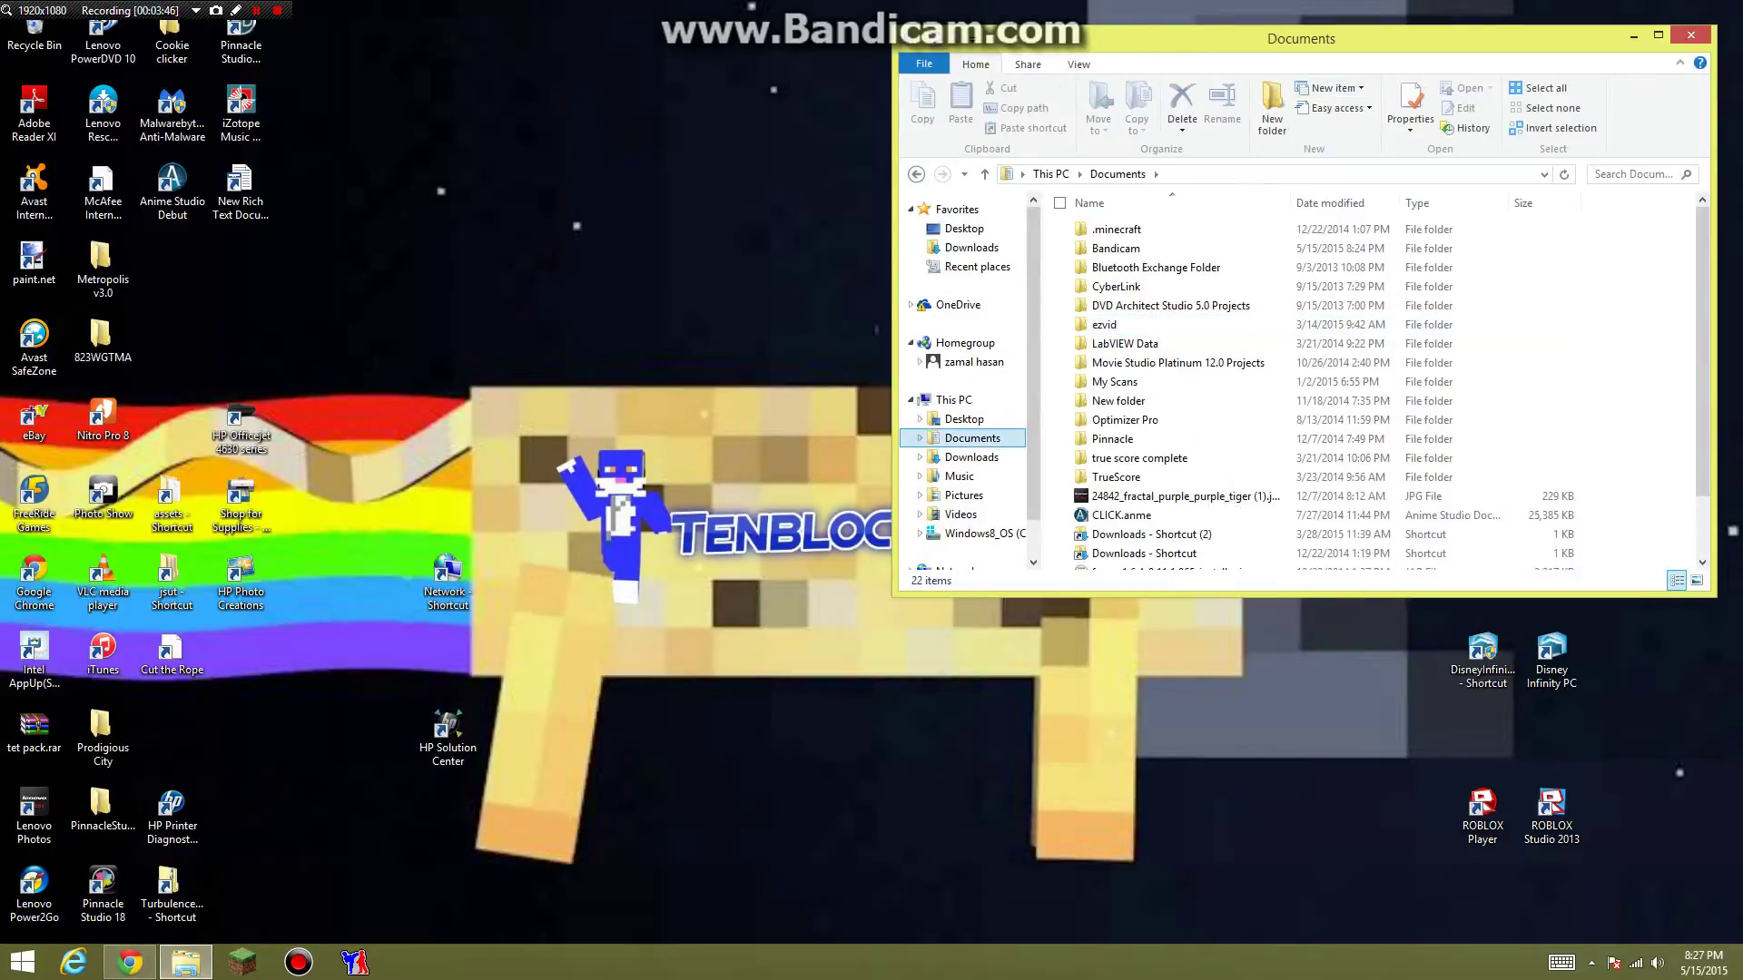
click(970, 456)
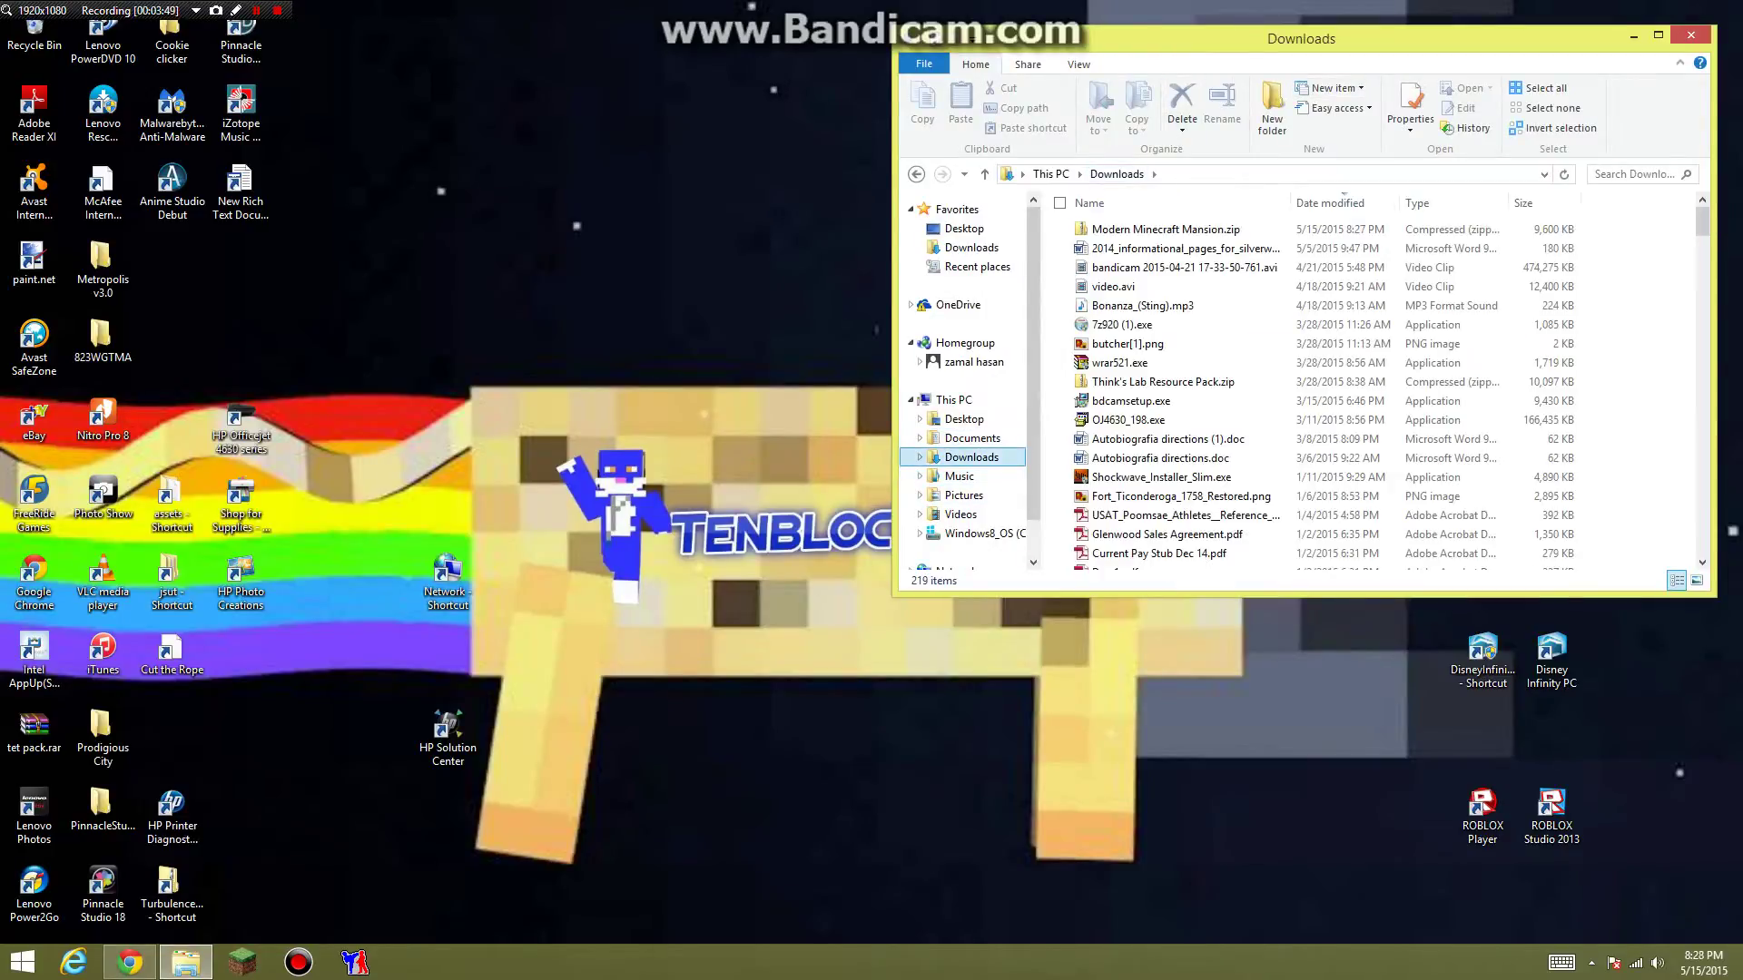
Move Modern Minecraft Mansion.zip from Downloads to an empty spot on the desktop, and close the Downloads window
drag(1297, 38, 876, 52)
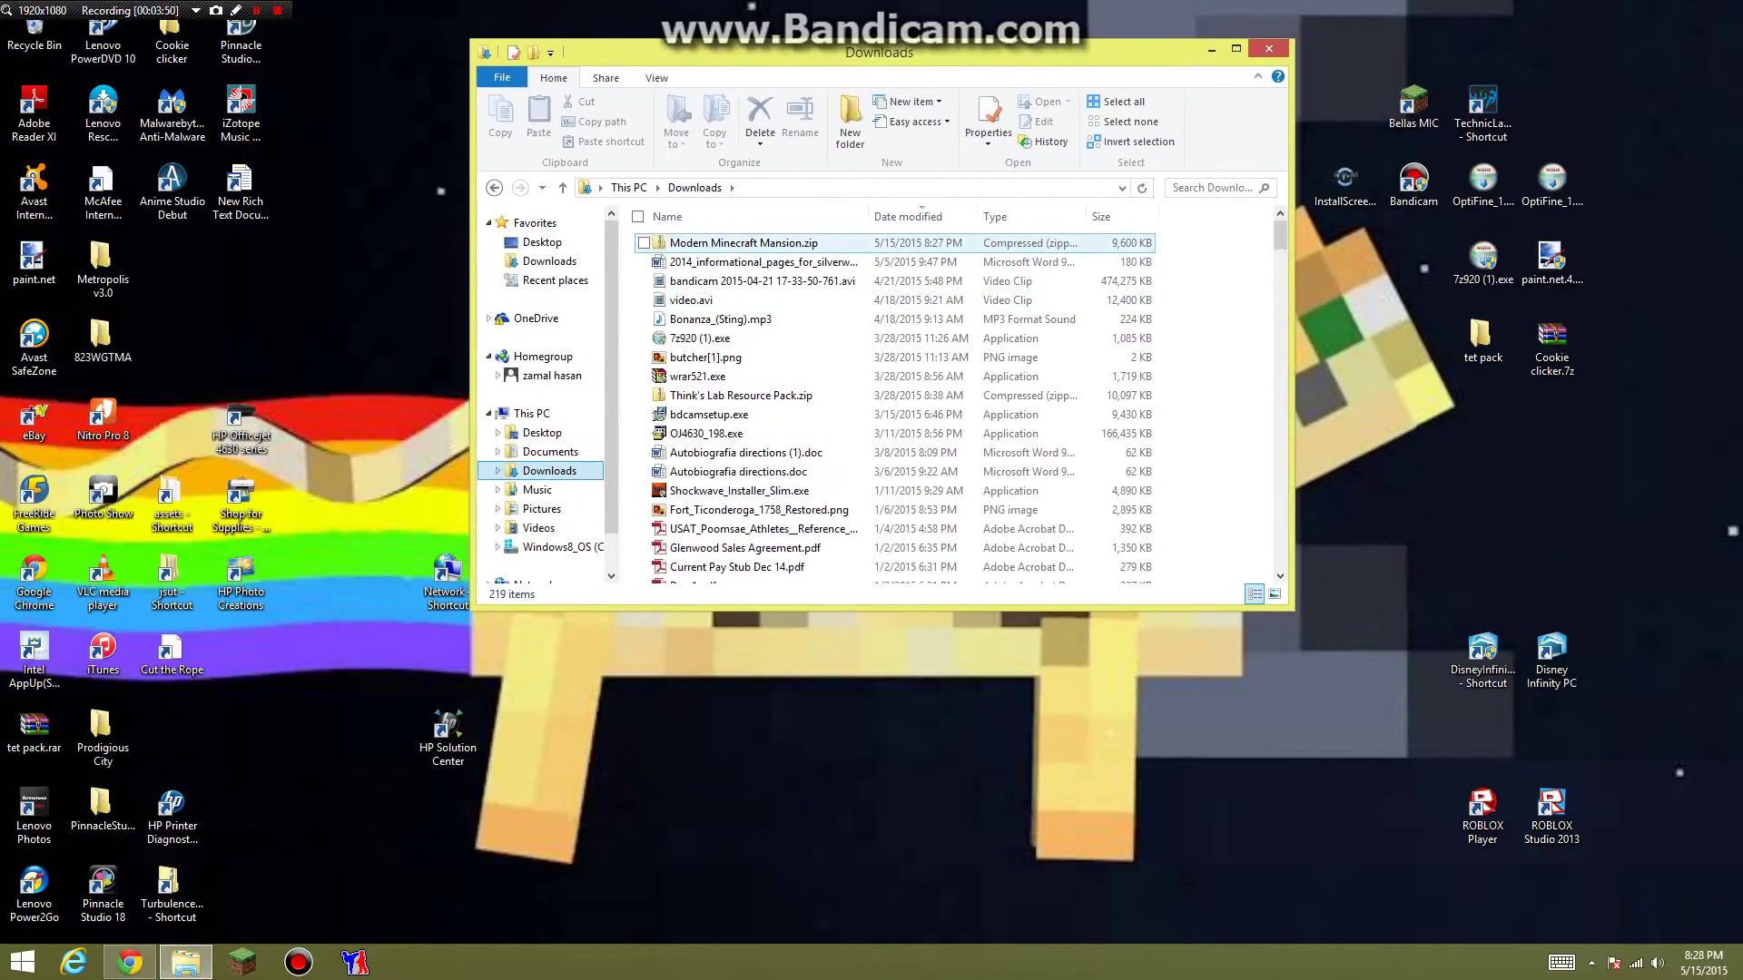
drag(745, 242, 1439, 434)
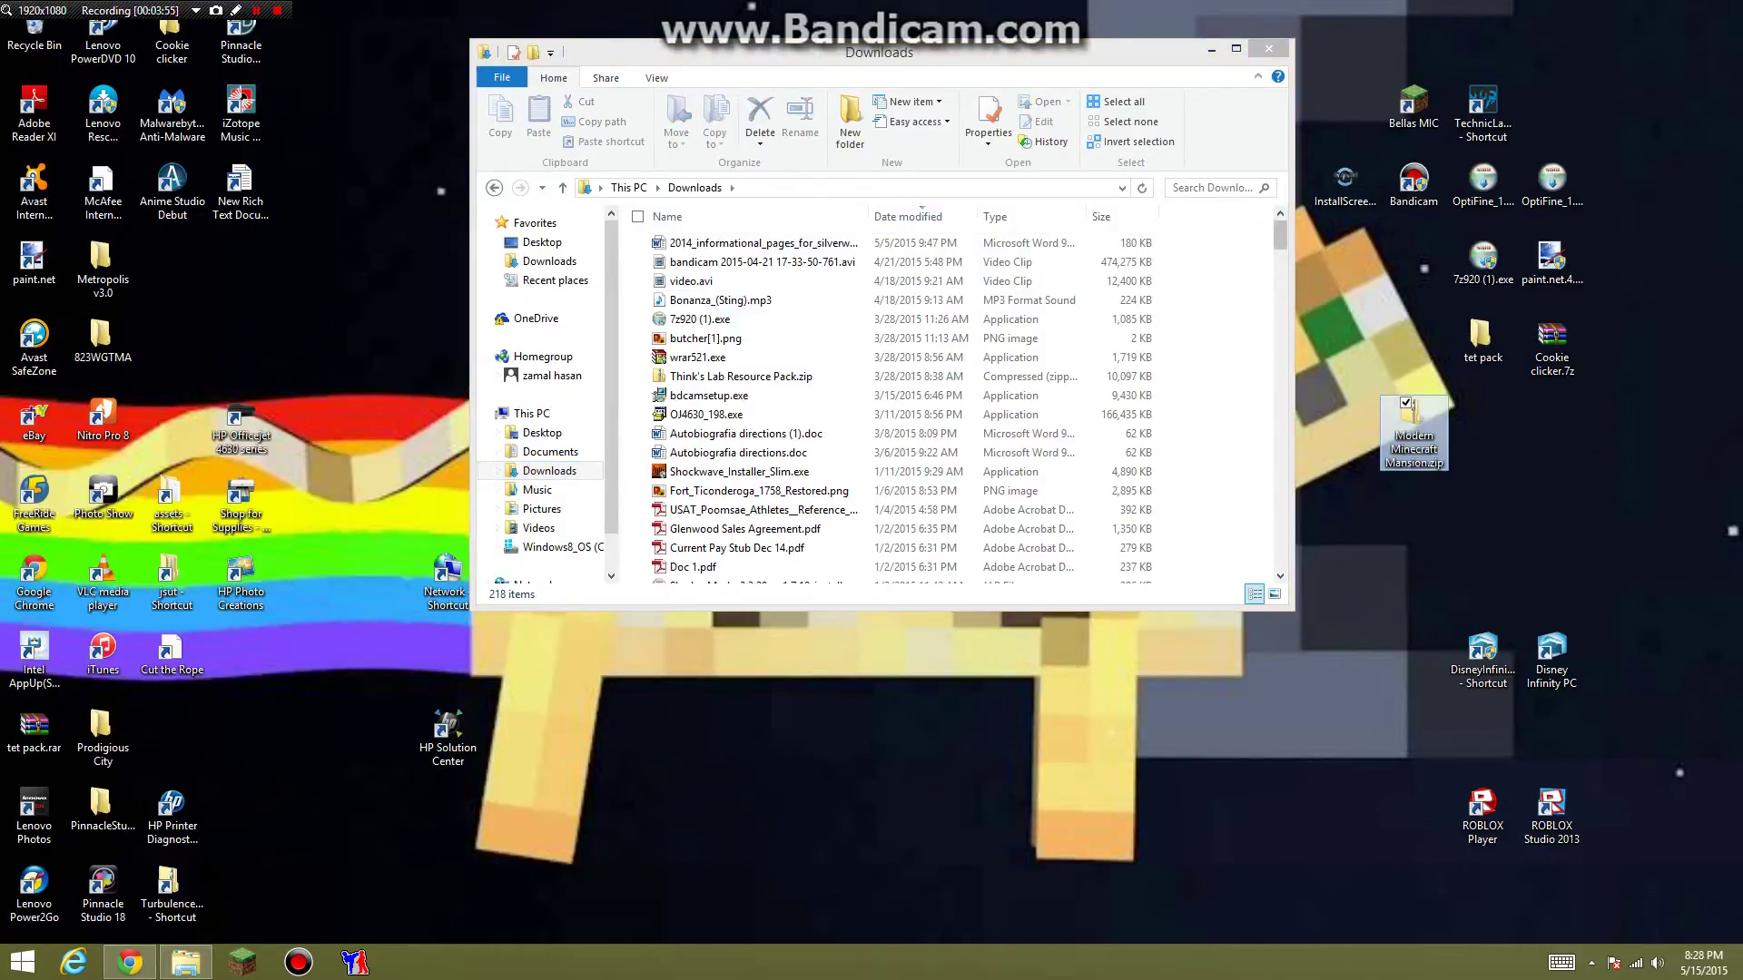
click(1268, 49)
Run %appdata% and open the saves folder inside .minecraft
right_click(20, 962)
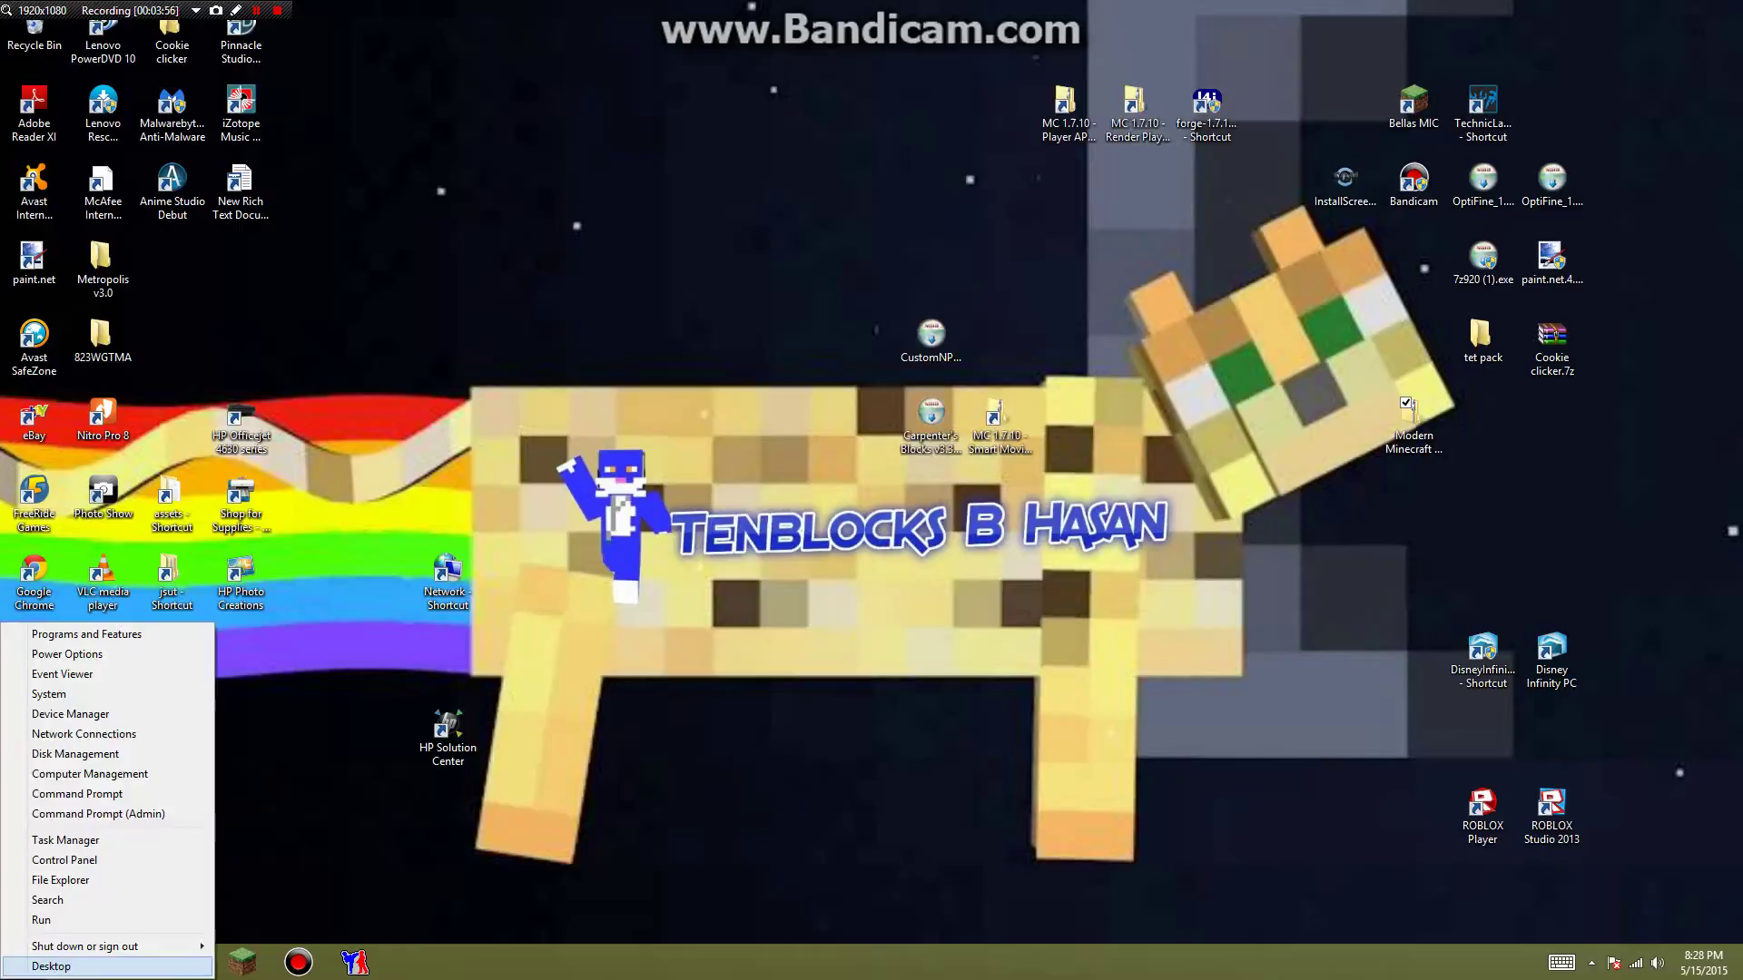
click(42, 919)
text(%appdata%)
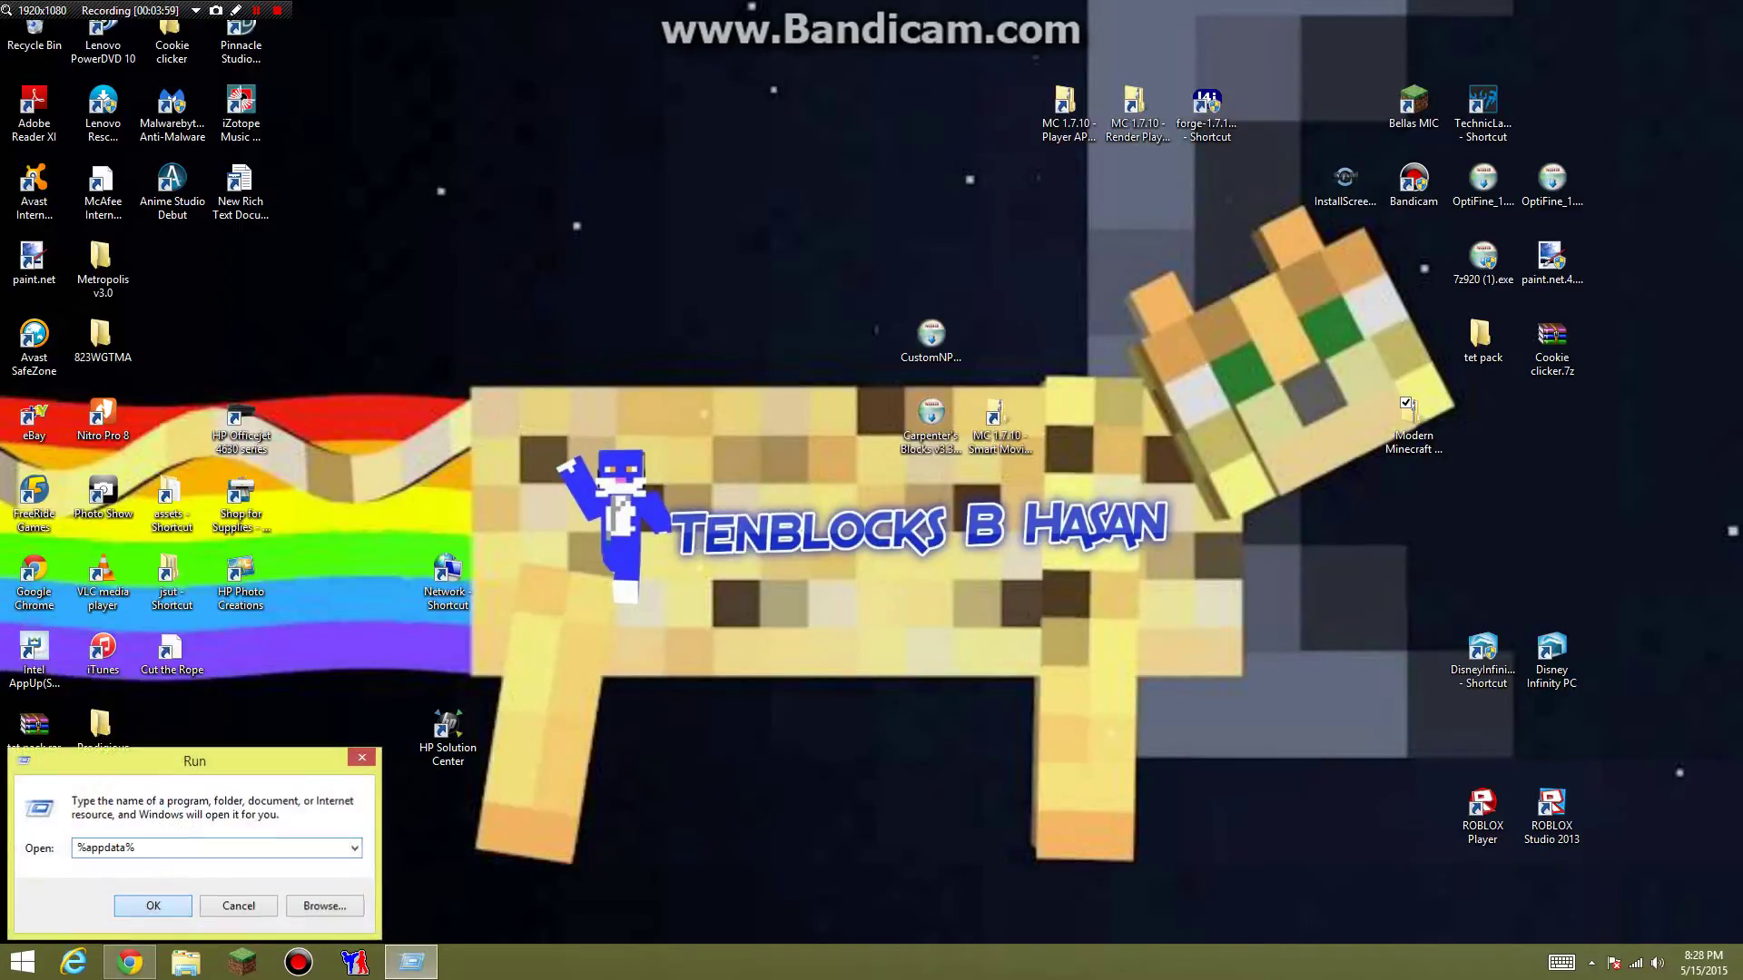
key(Return)
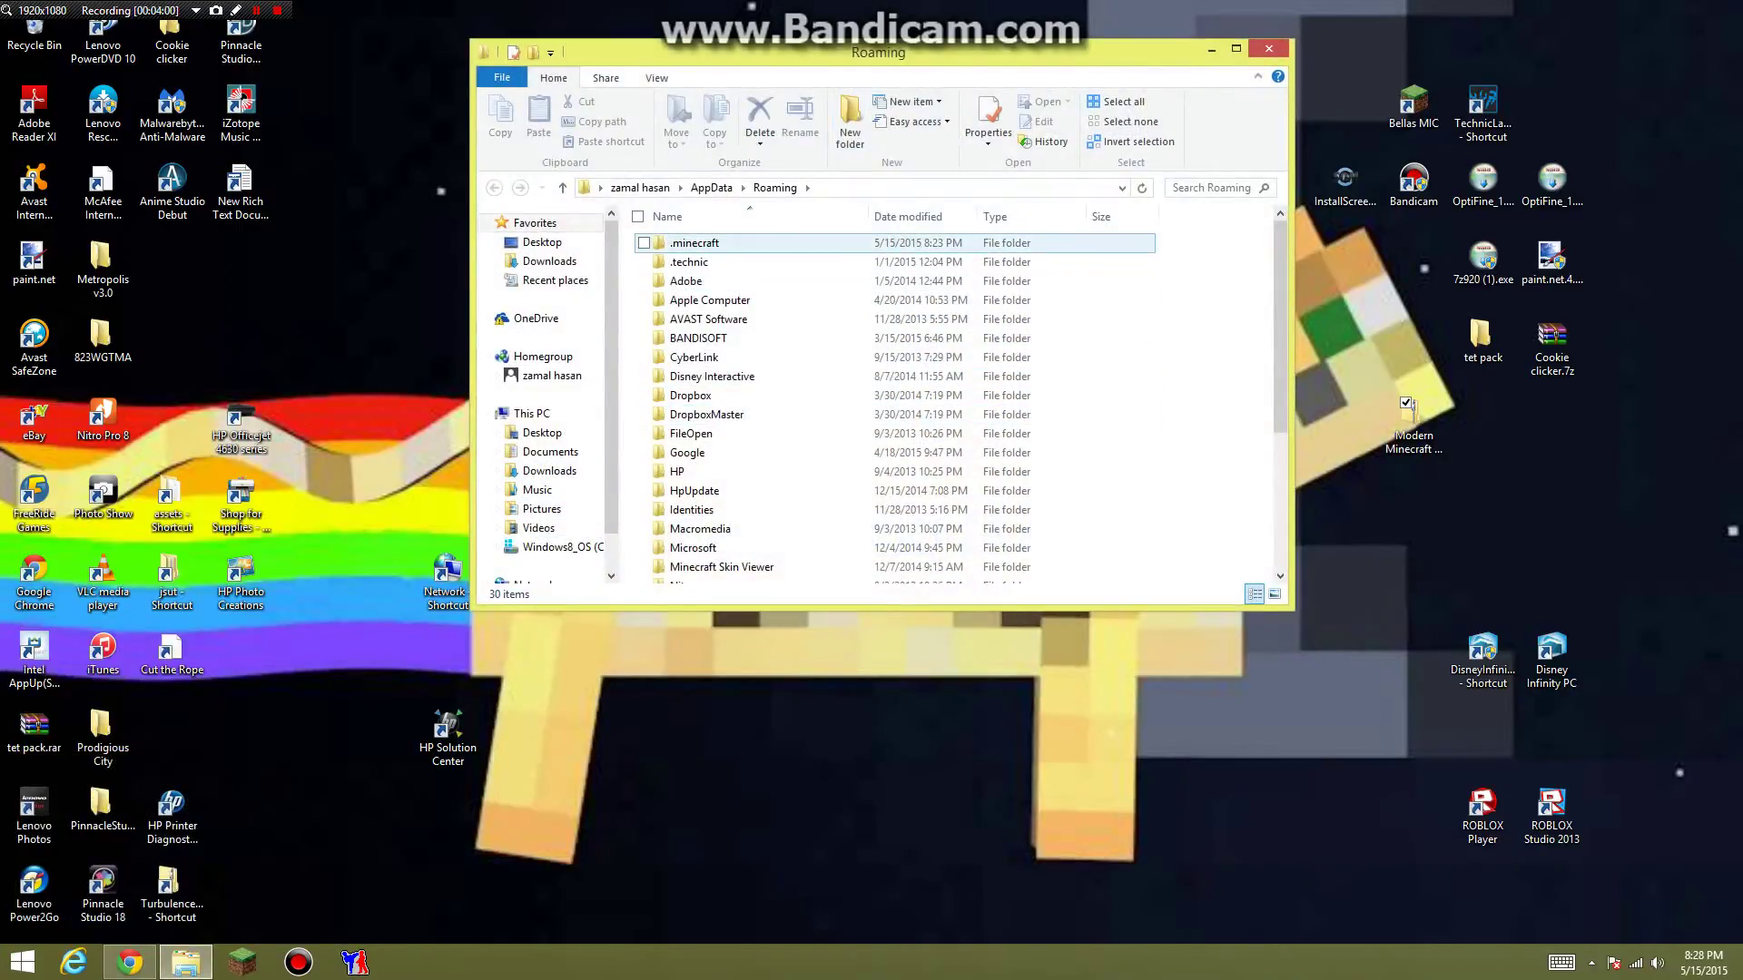
double_click(694, 242)
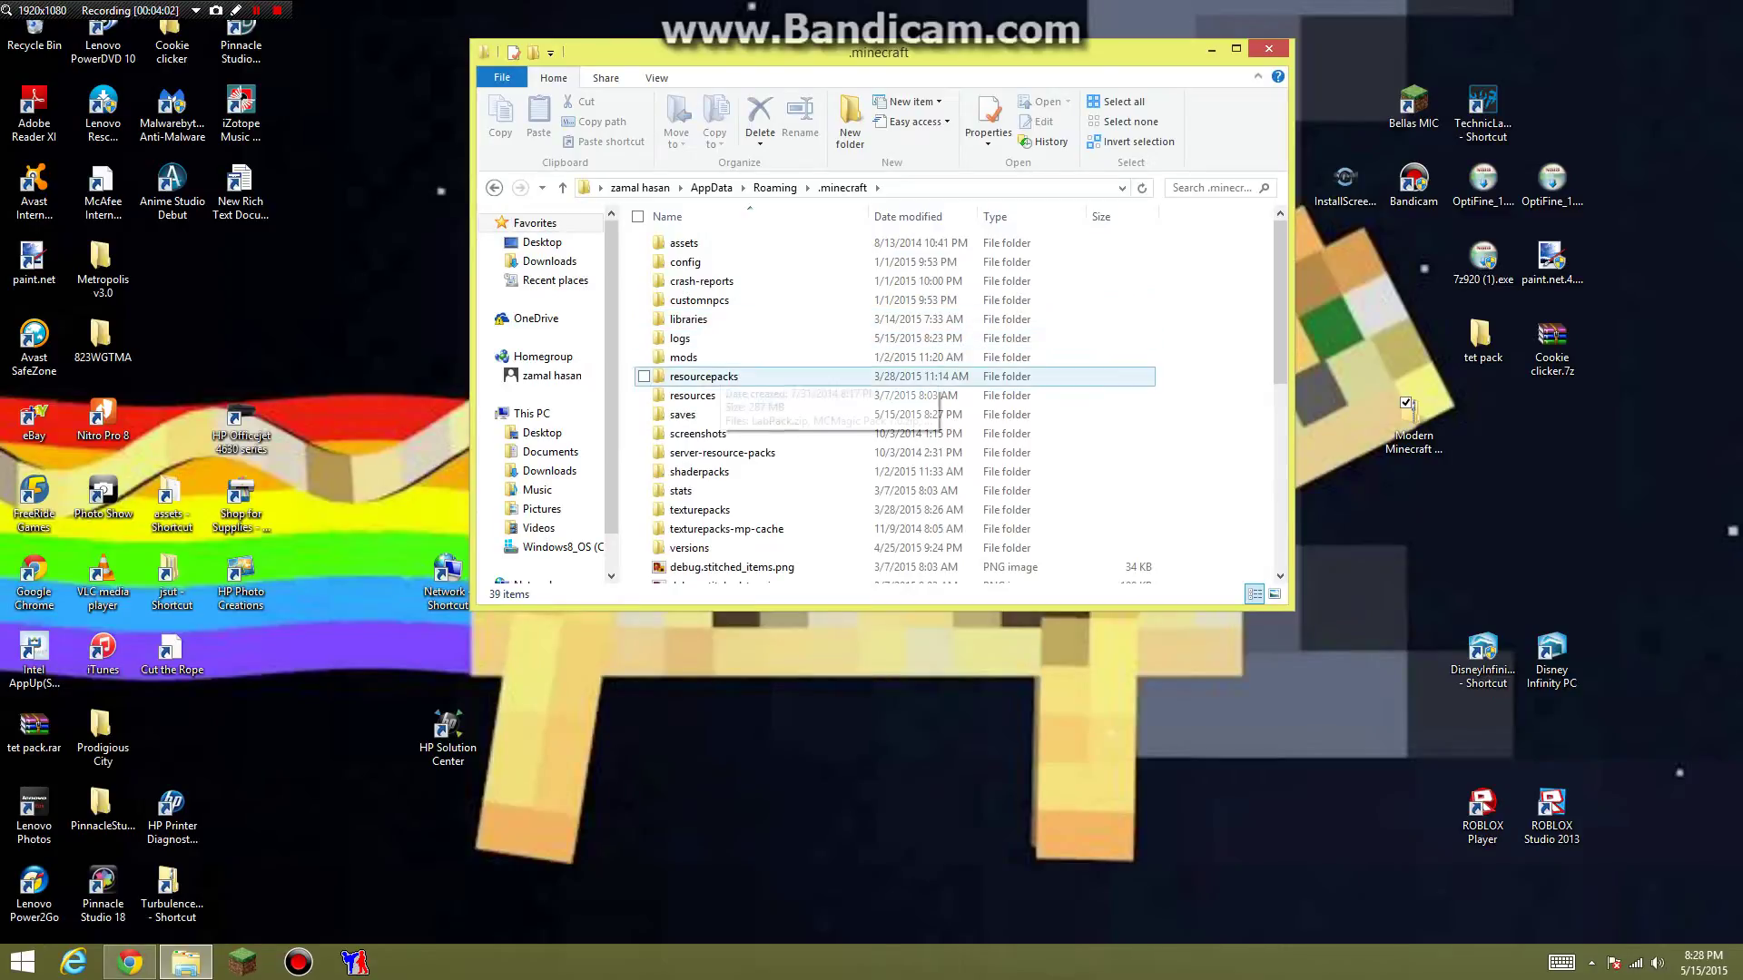
double_click(683, 414)
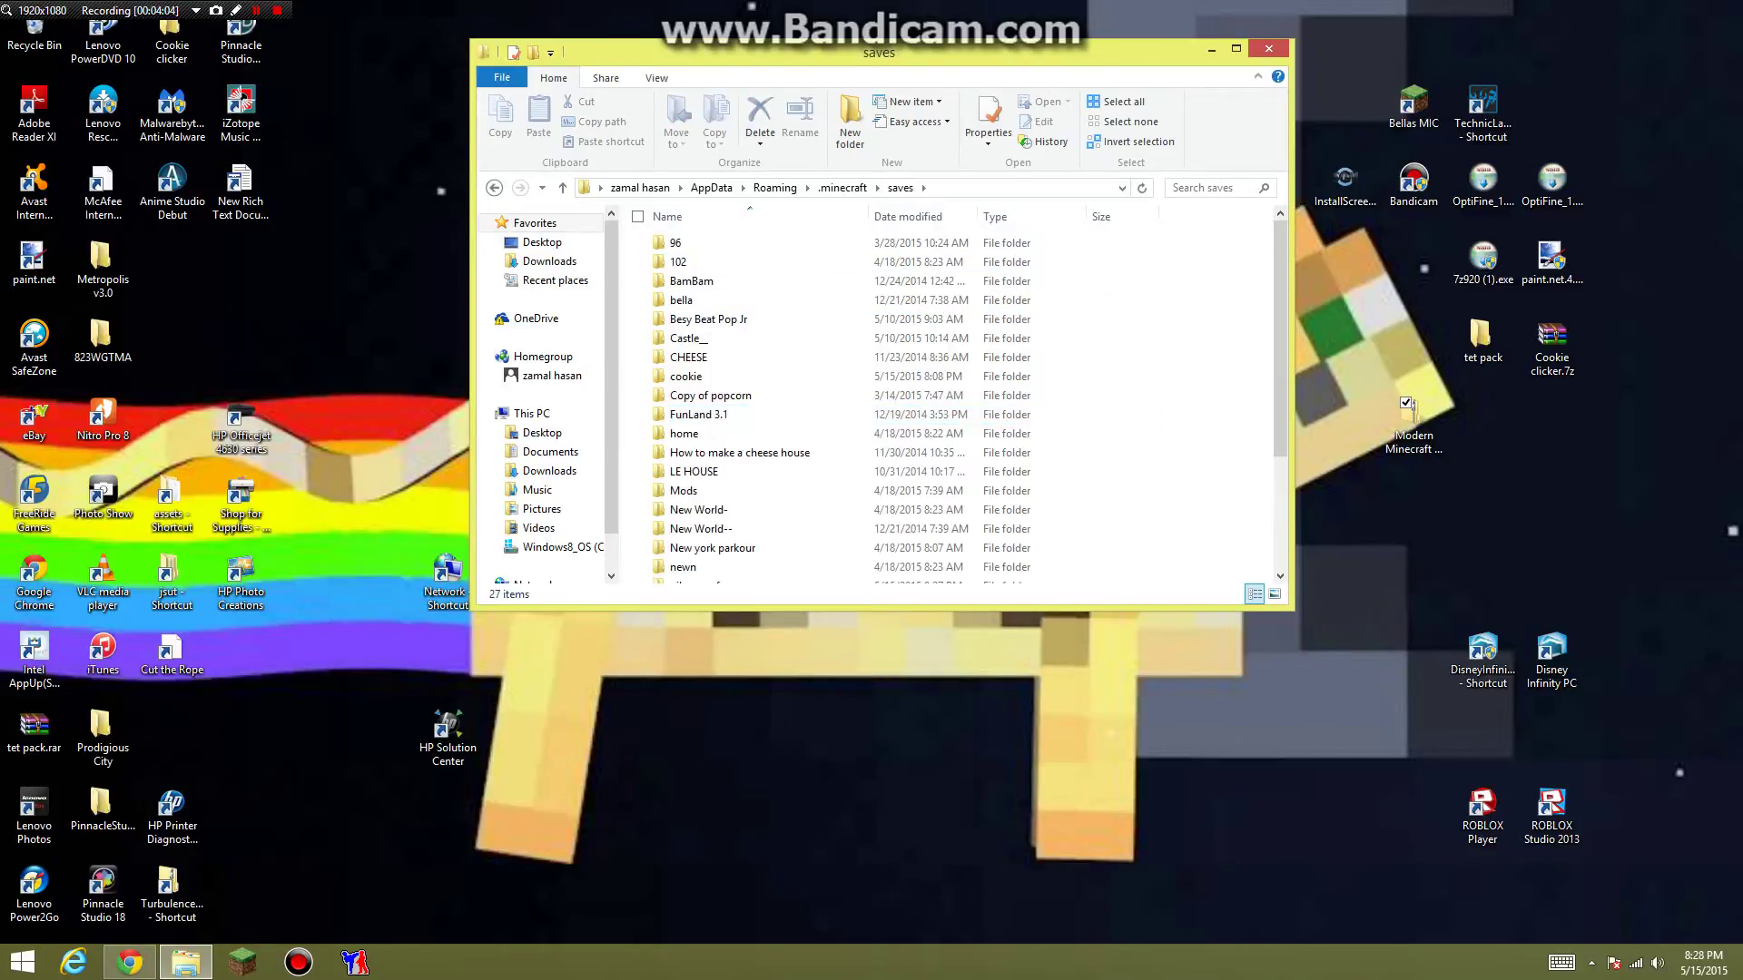
Open the pibewvgef world folder in saves
scroll(690, 322, down, 1)
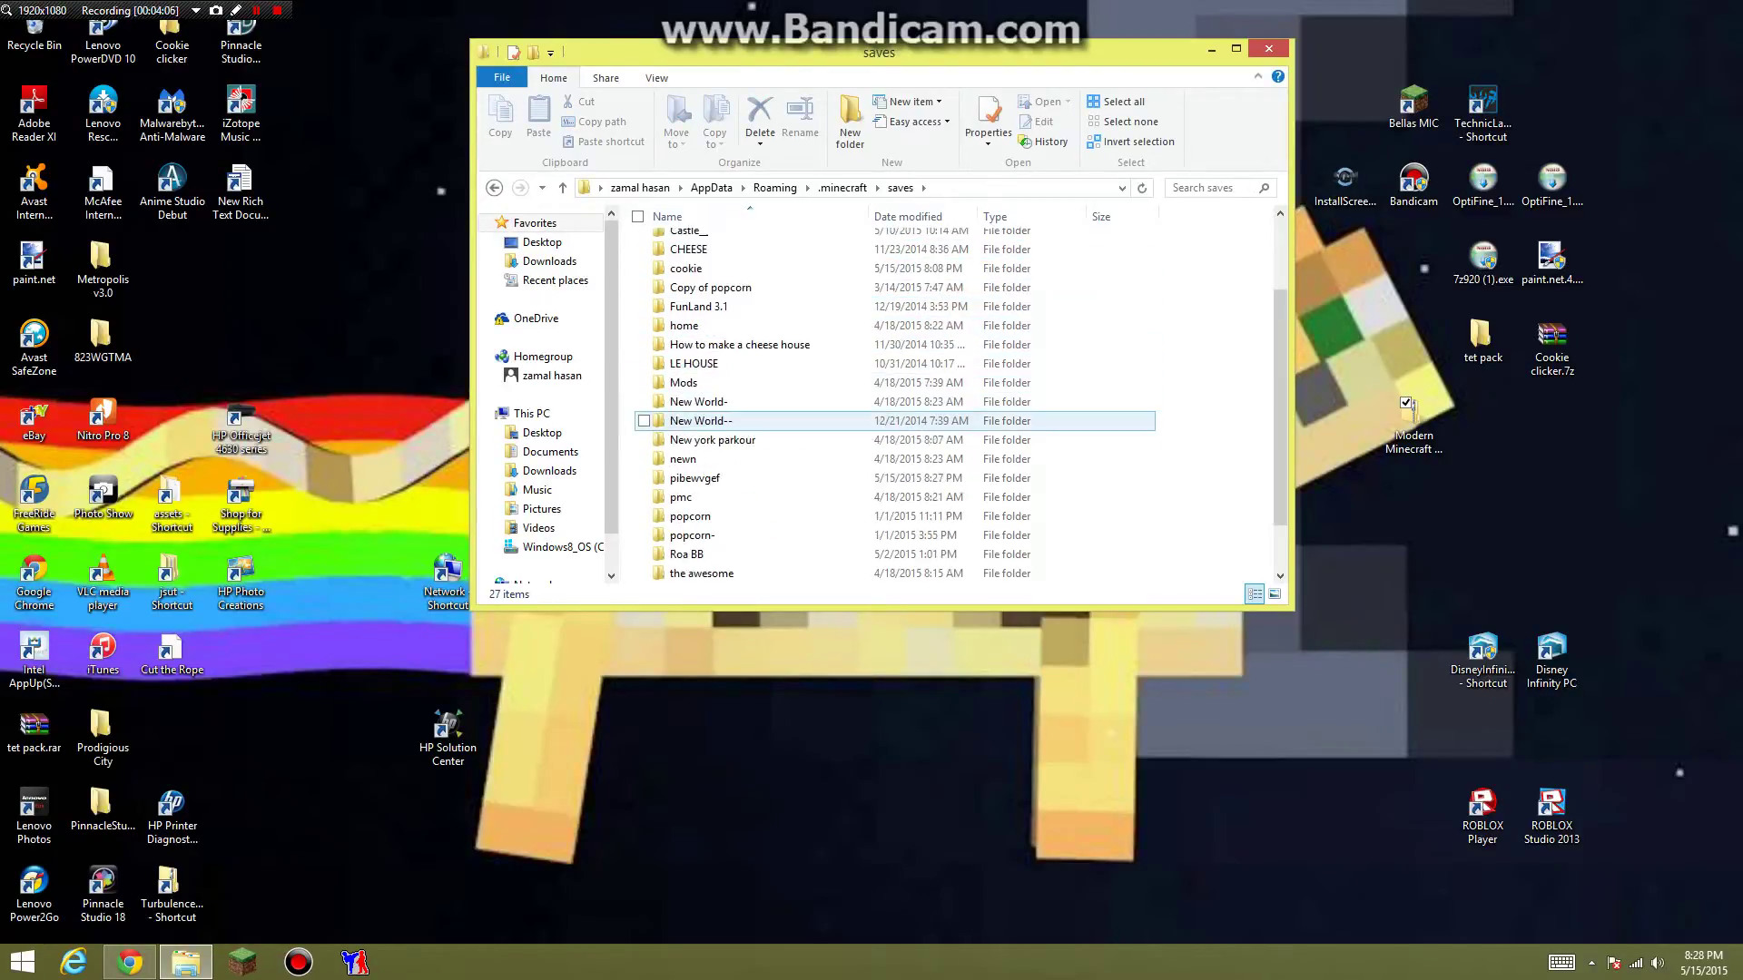
scroll(694, 420, down, 2)
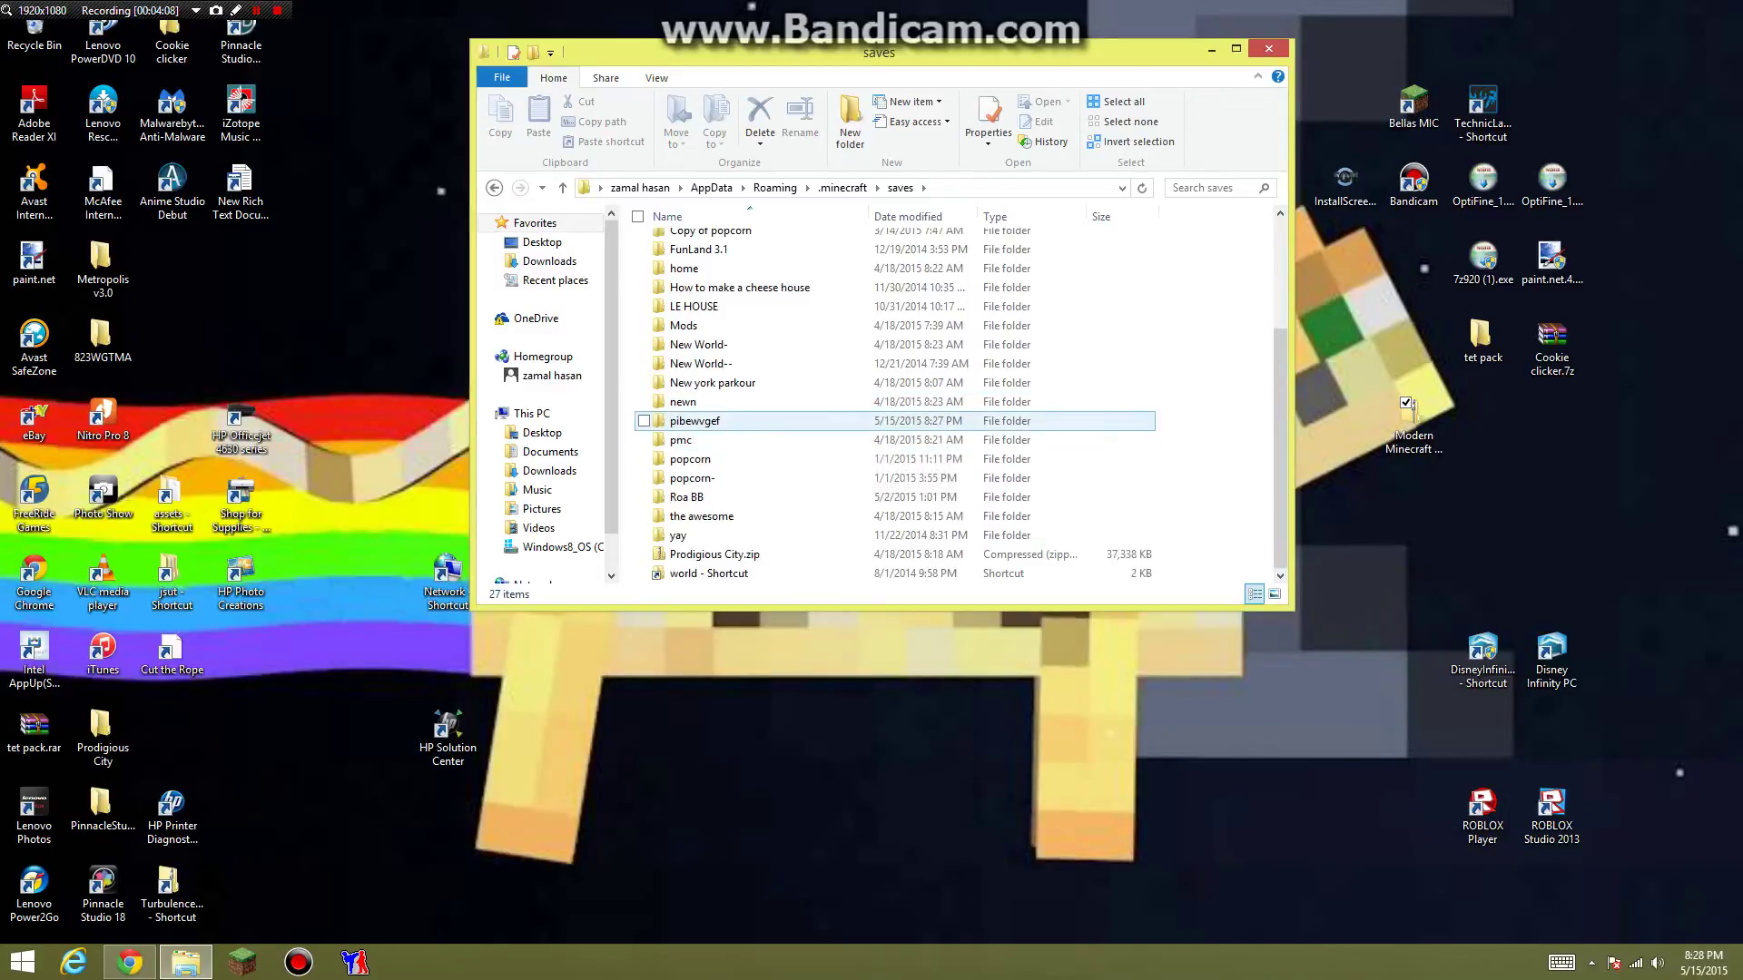
double_click(695, 420)
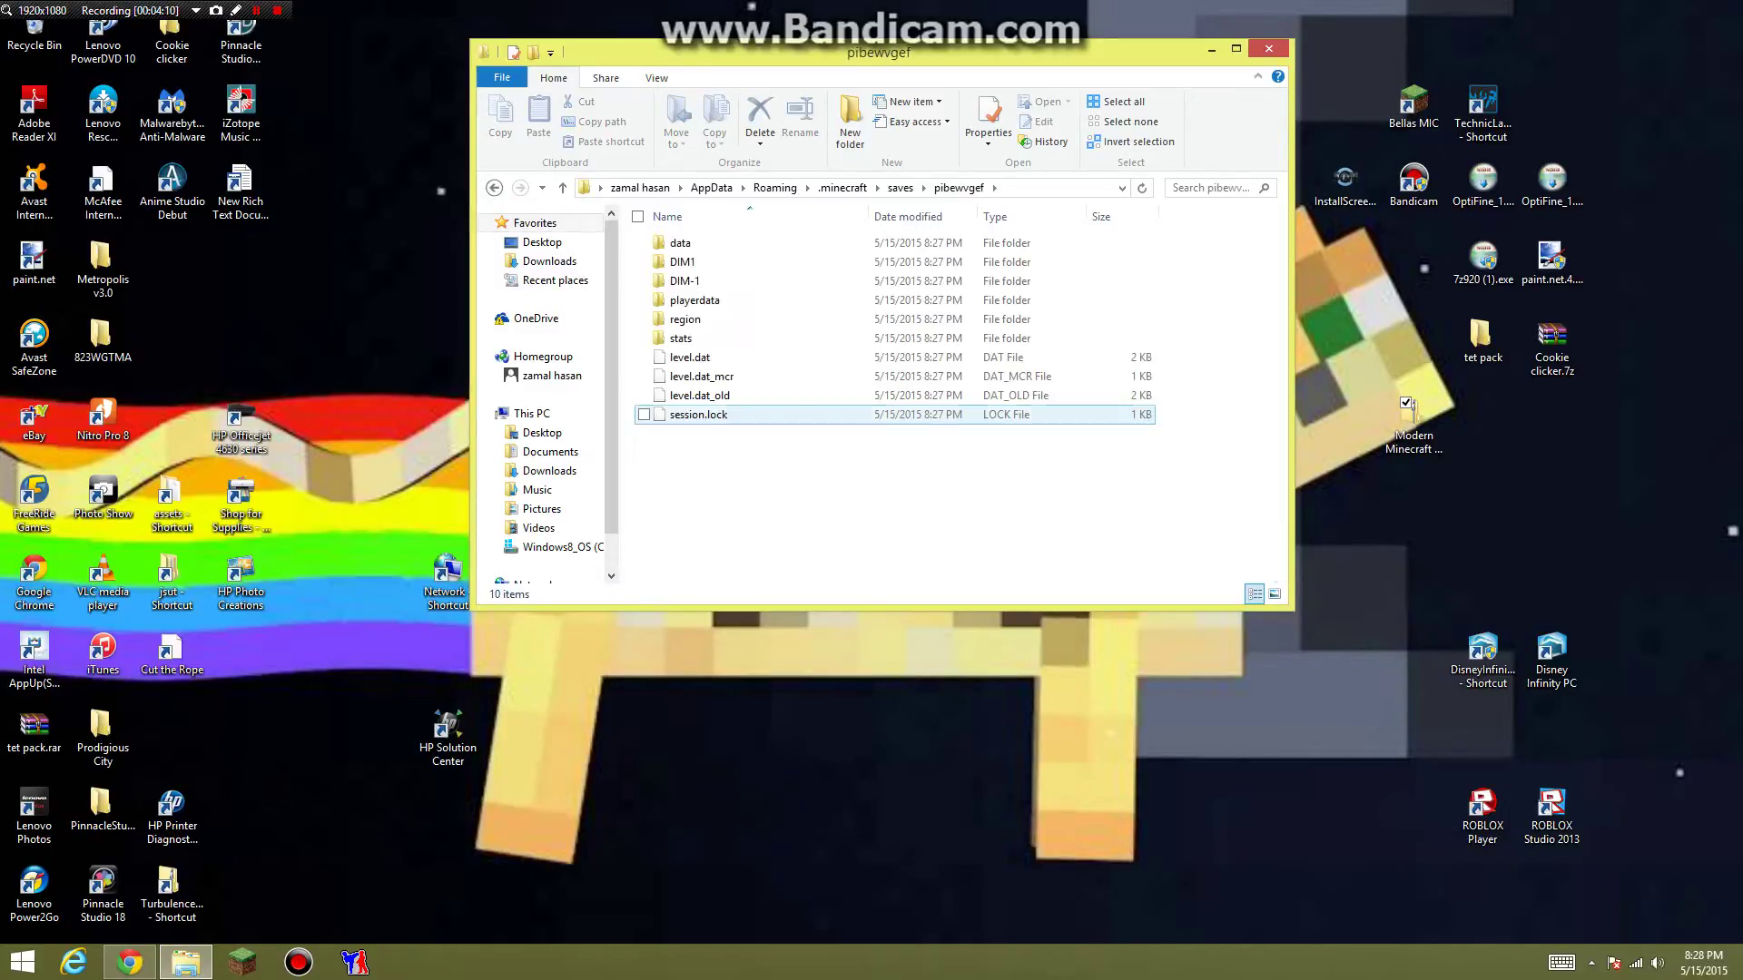
Open Modern Minecraft Mansion.zip from the desktop beside the pibewvgef window, and open its Modern Mansion - Update 1 (Flat) folder
double_click(1409, 420)
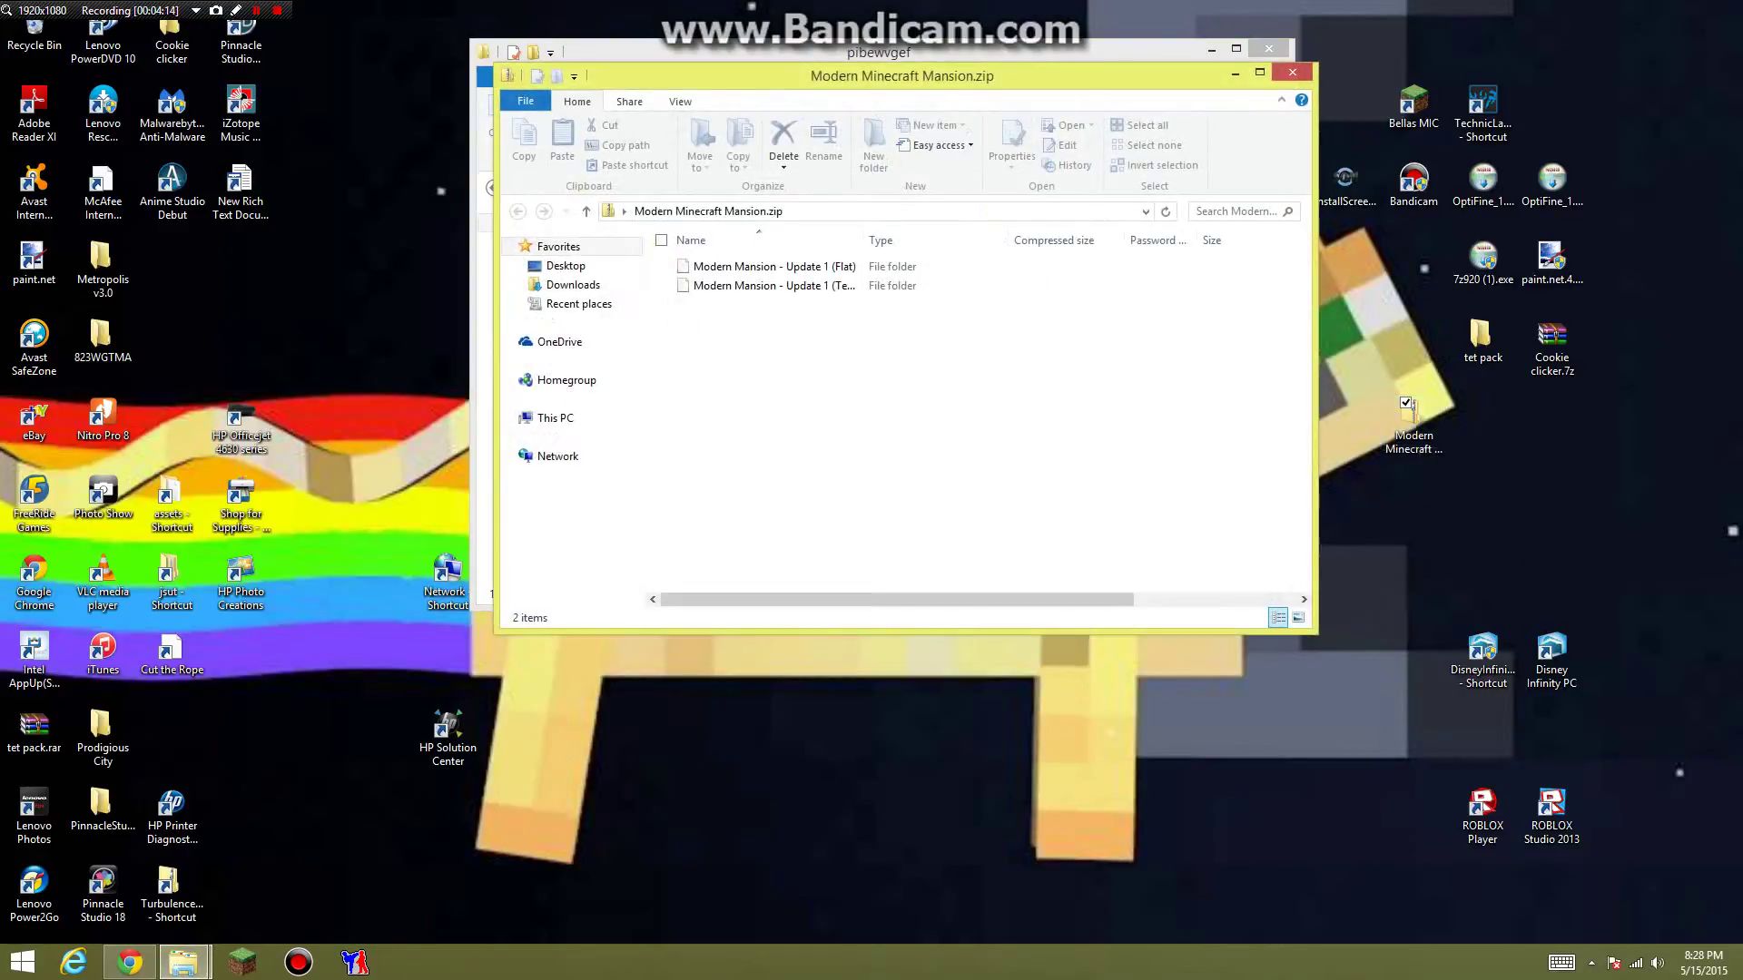
drag(879, 52, 657, 41)
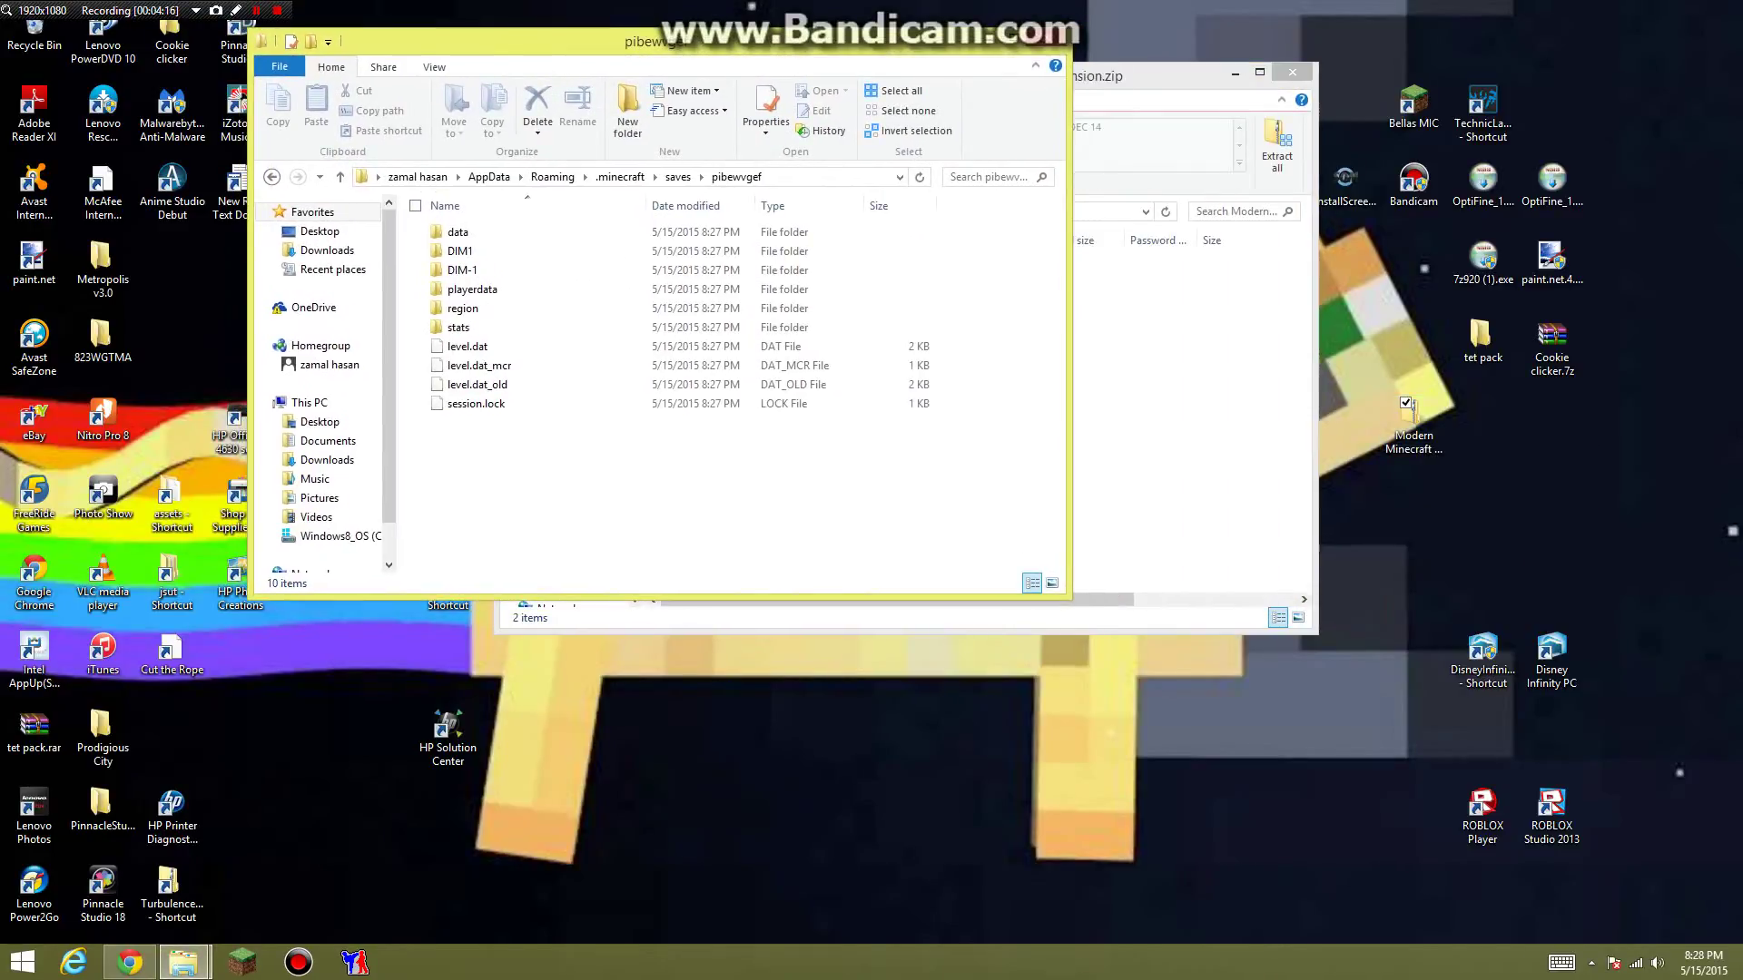
drag(1134, 76, 1533, 64)
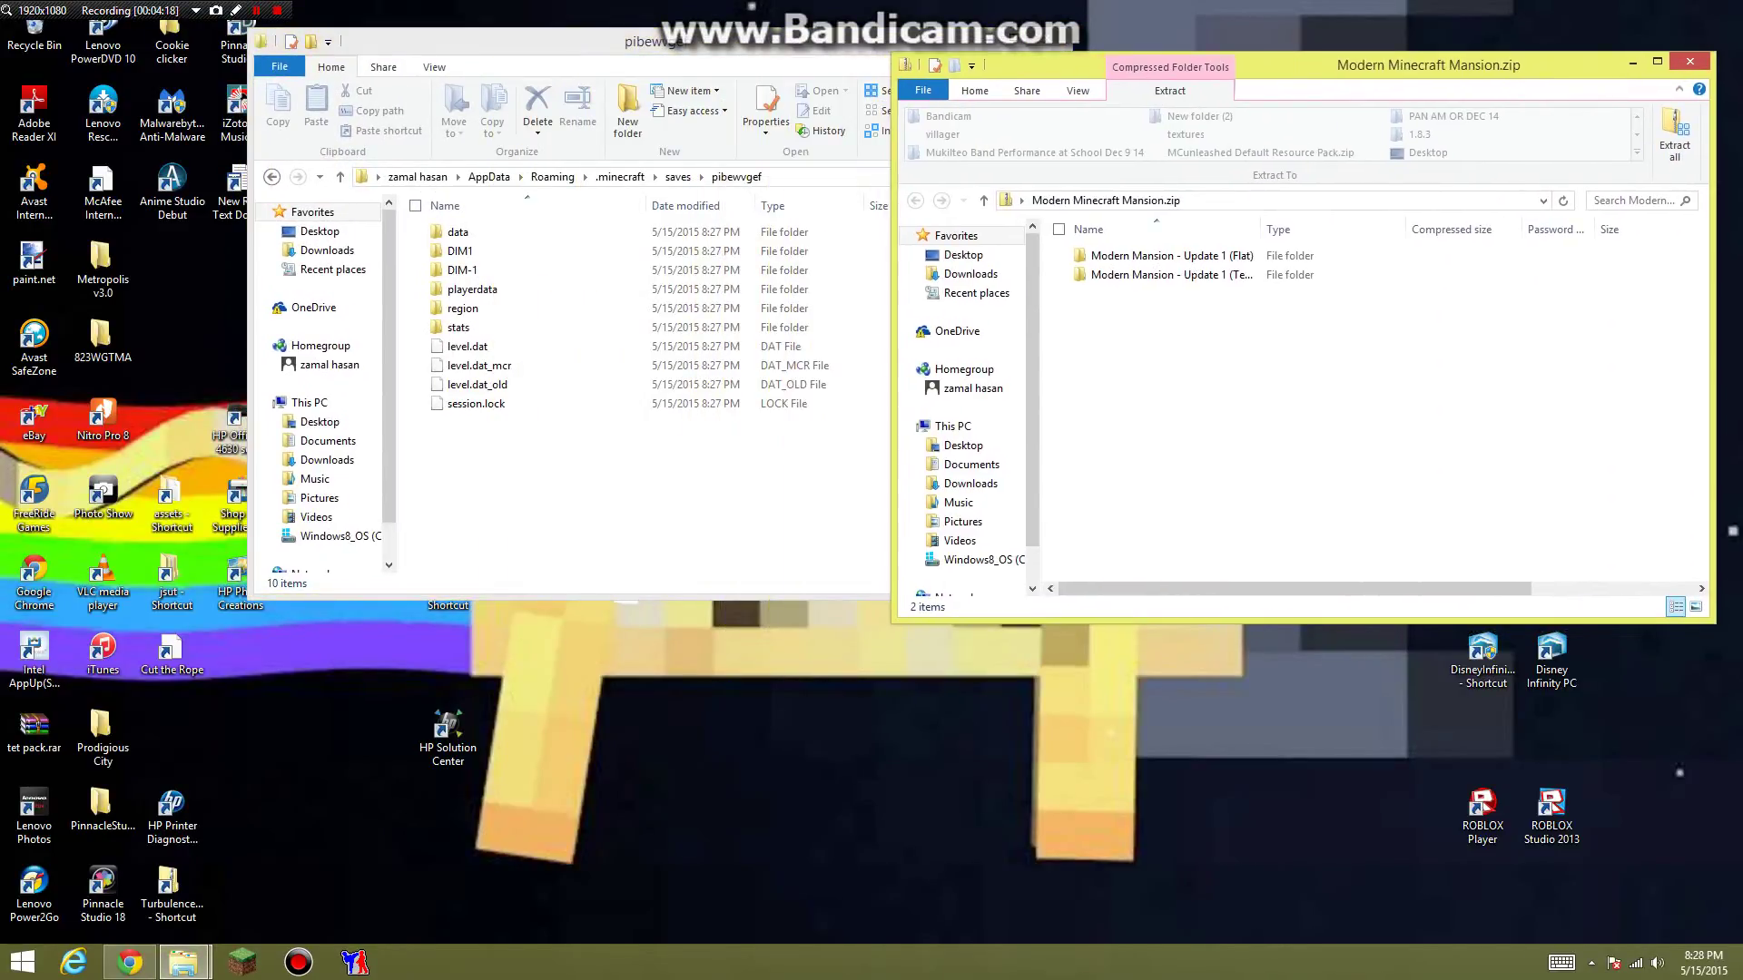
double_click(1170, 255)
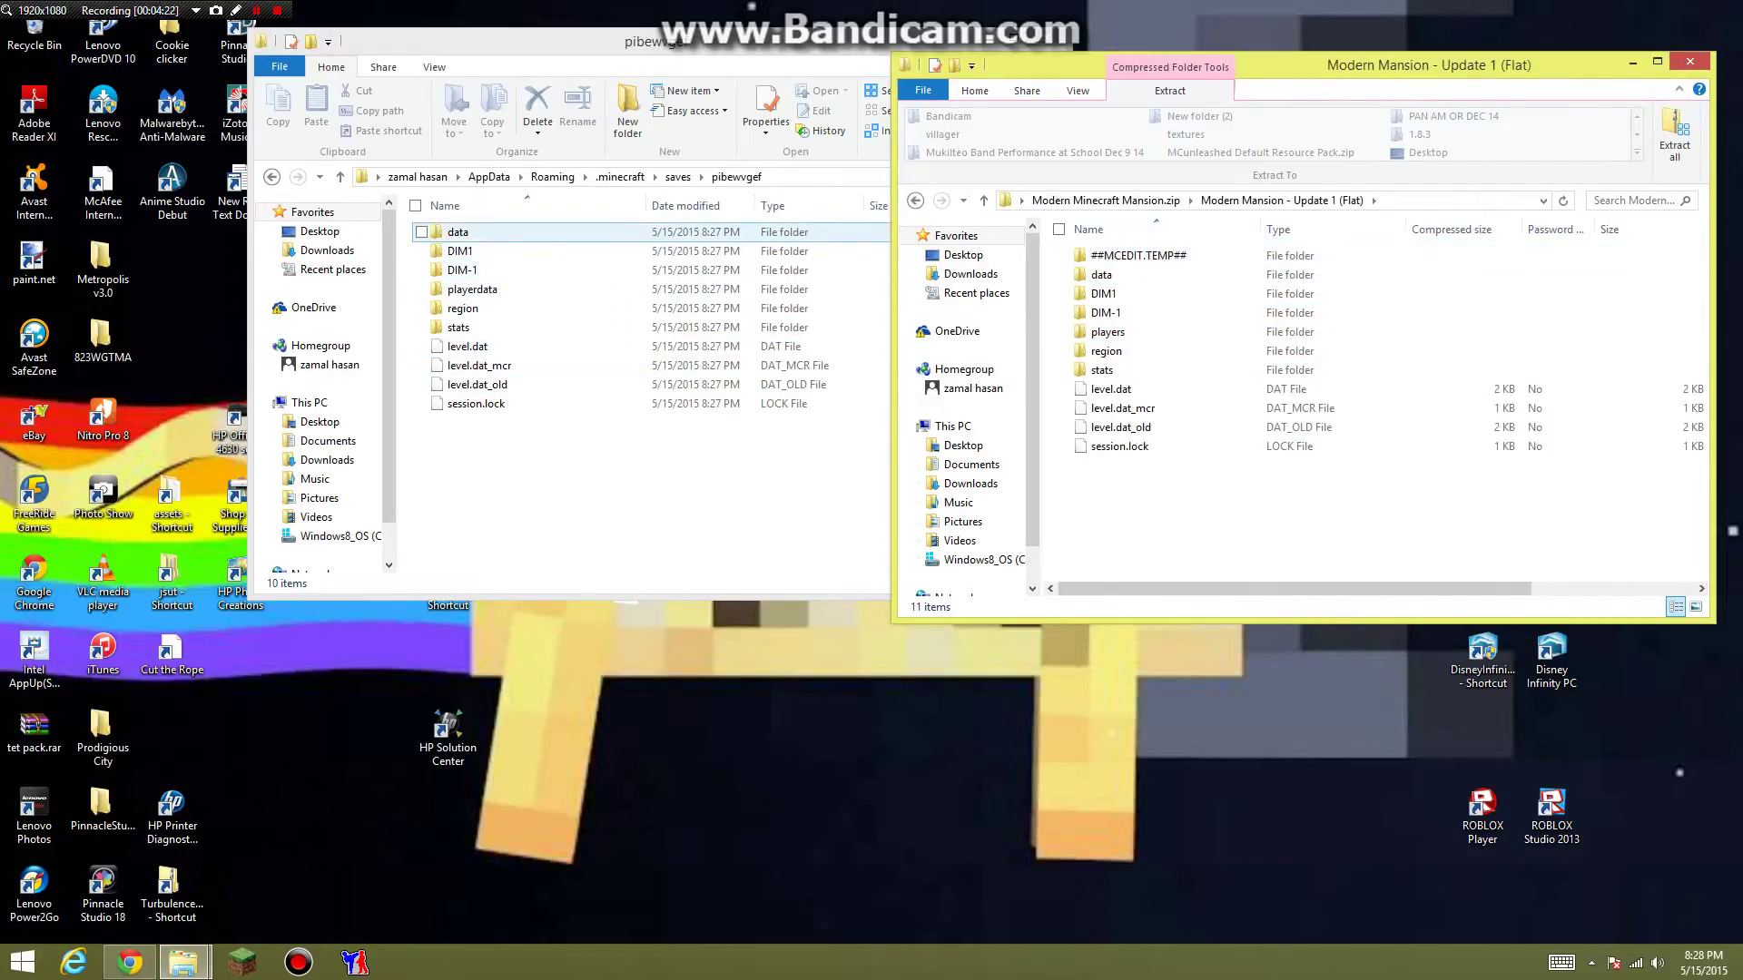
Delete all files and folders inside the pibewvgef world folder
click(476, 403)
drag(538, 423, 500, 220)
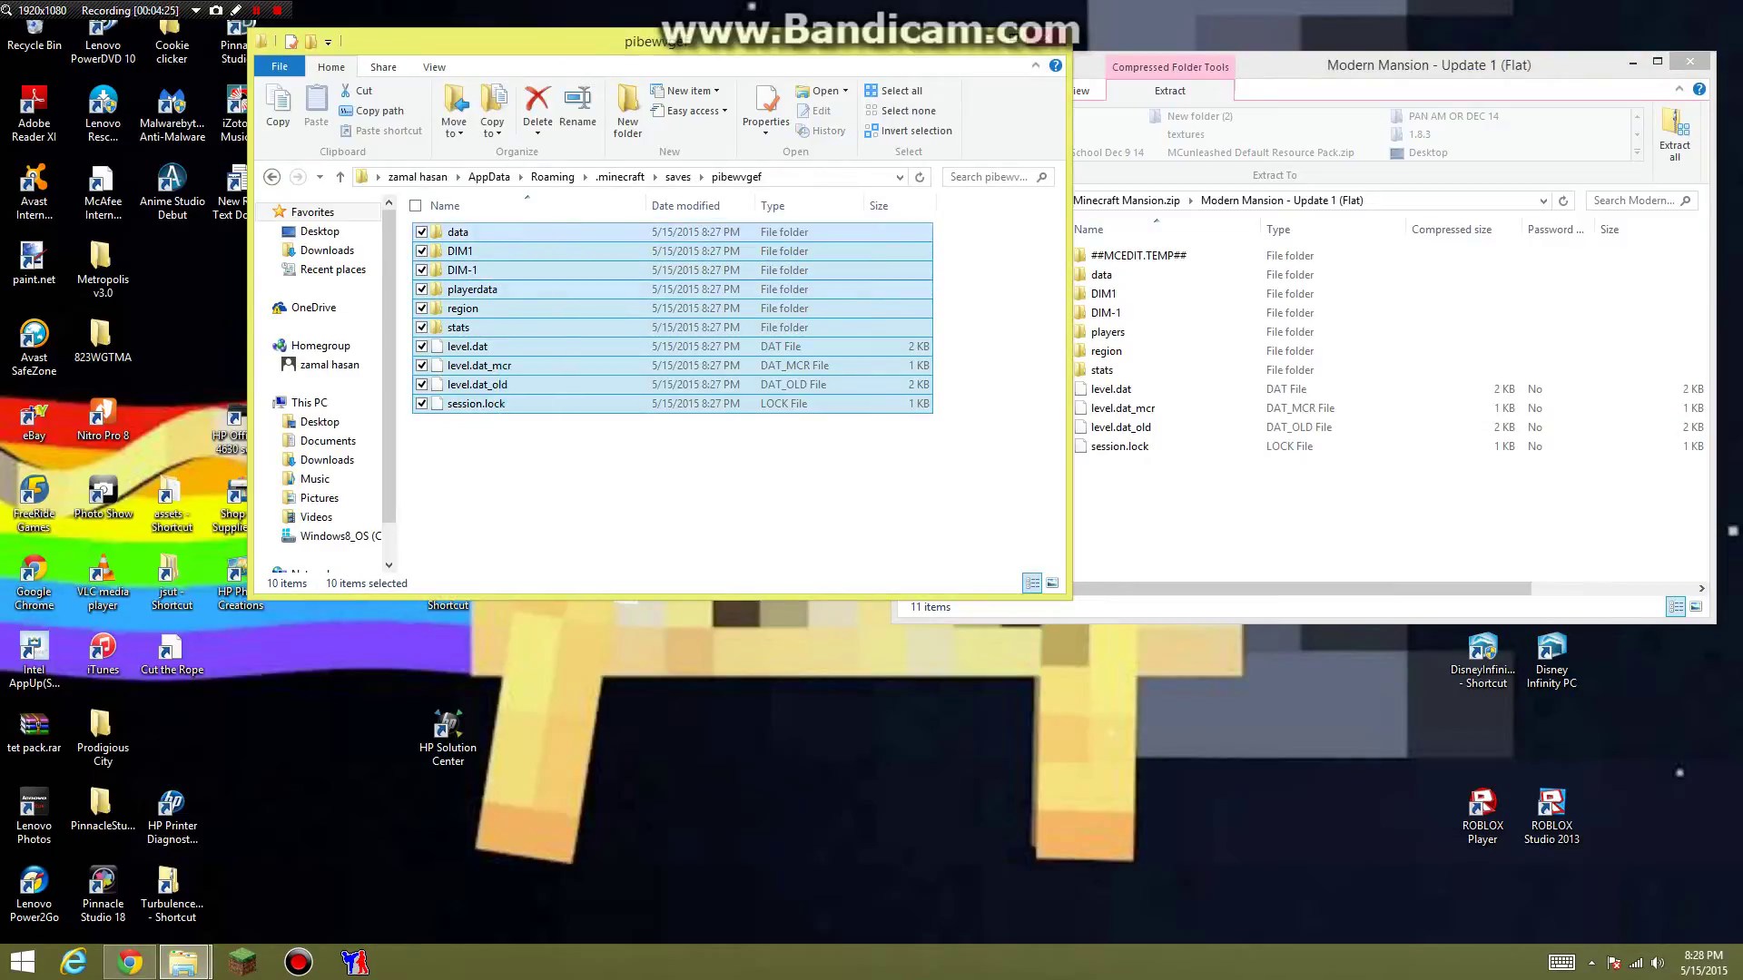
right_click(308, 297)
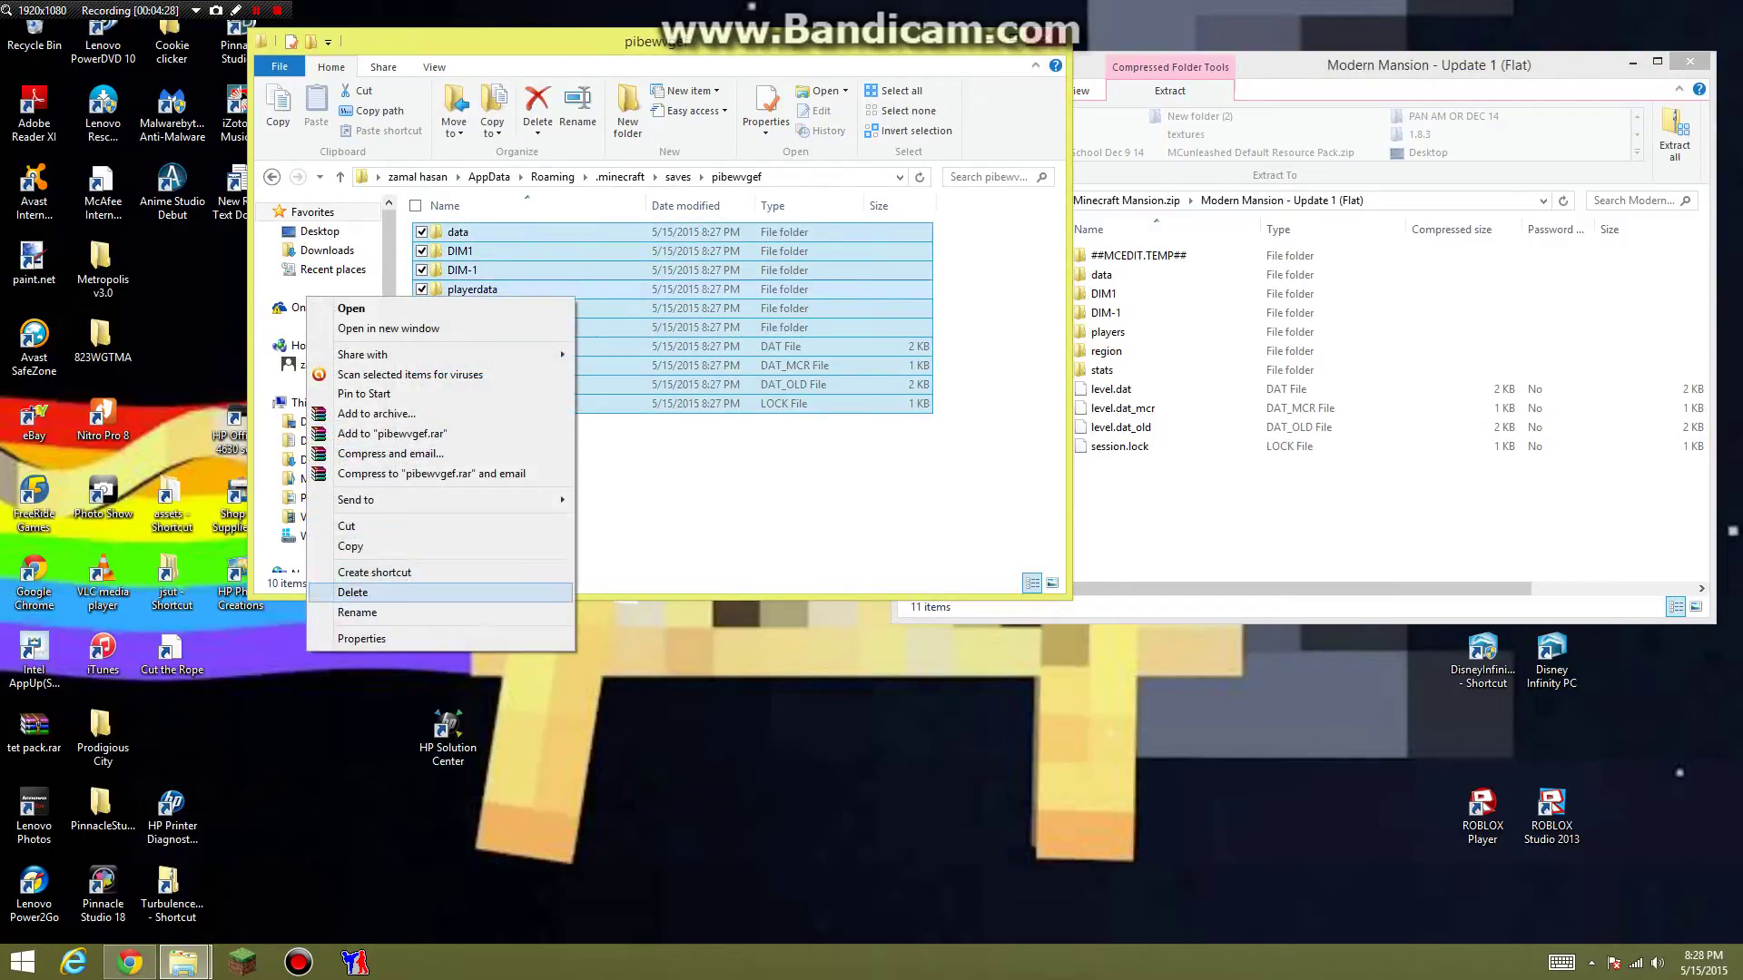
click(354, 592)
Copy everything from the Modern Mansion - Update 1 (Flat) folder into the pibewvgef folder, and close the zip window
drag(907, 38, 673, 31)
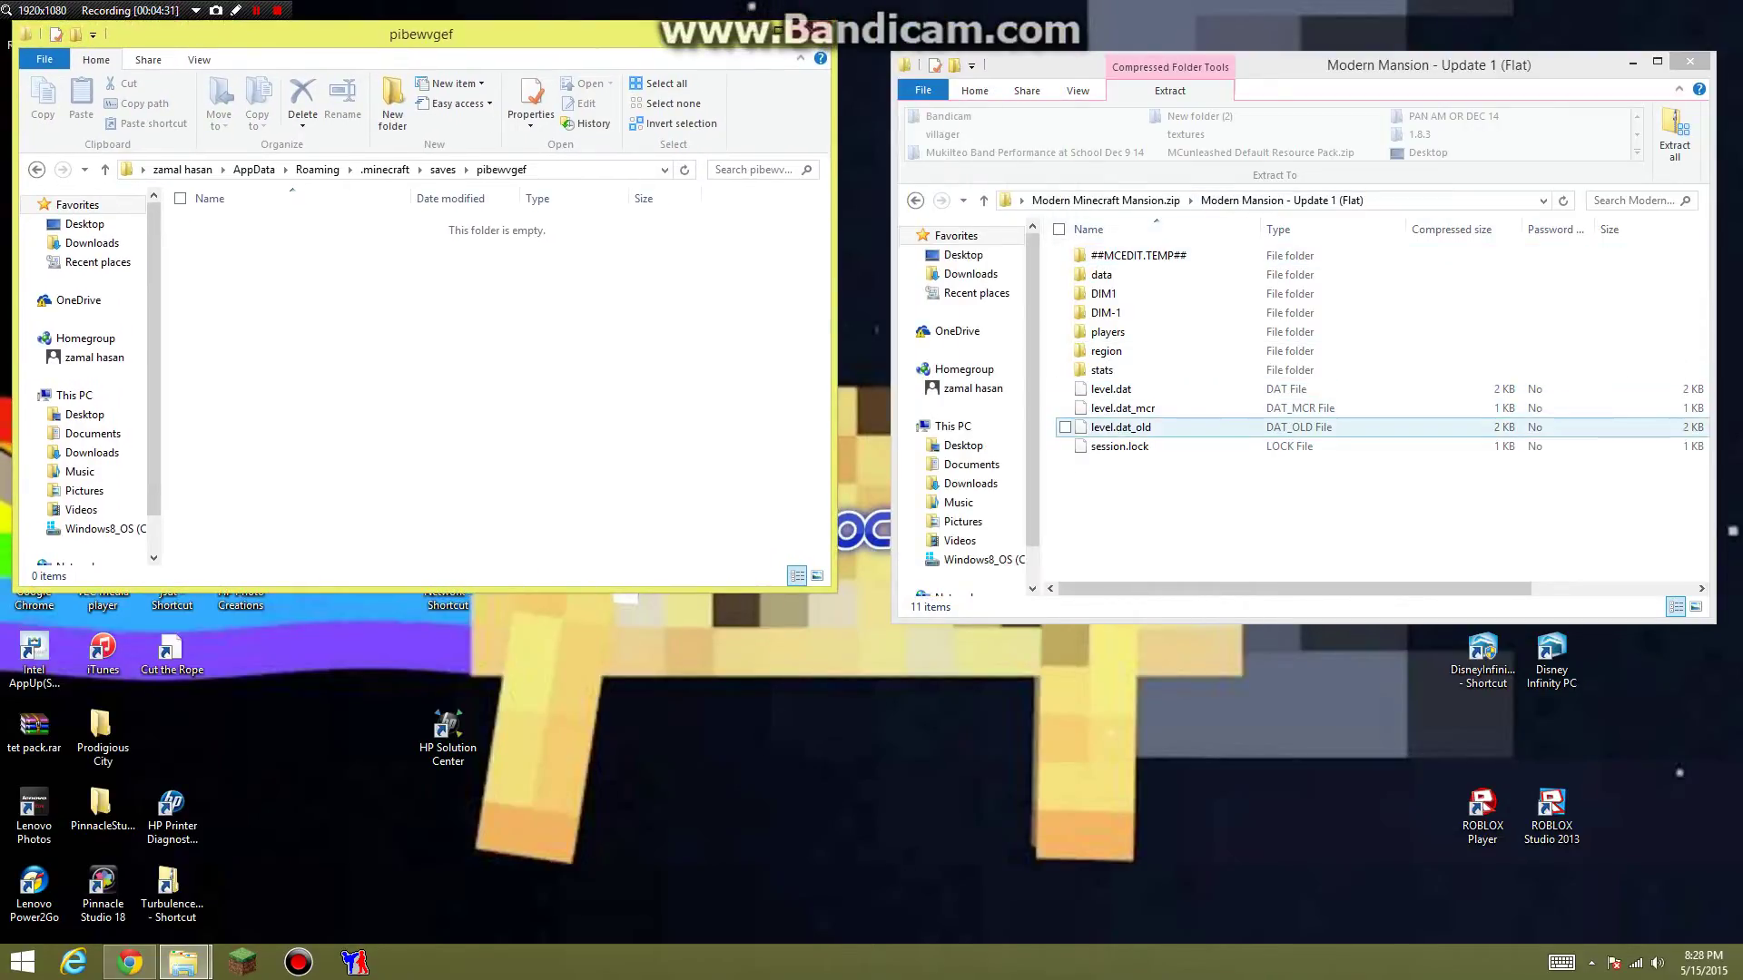
click(1165, 448)
drag(1164, 457, 1146, 245)
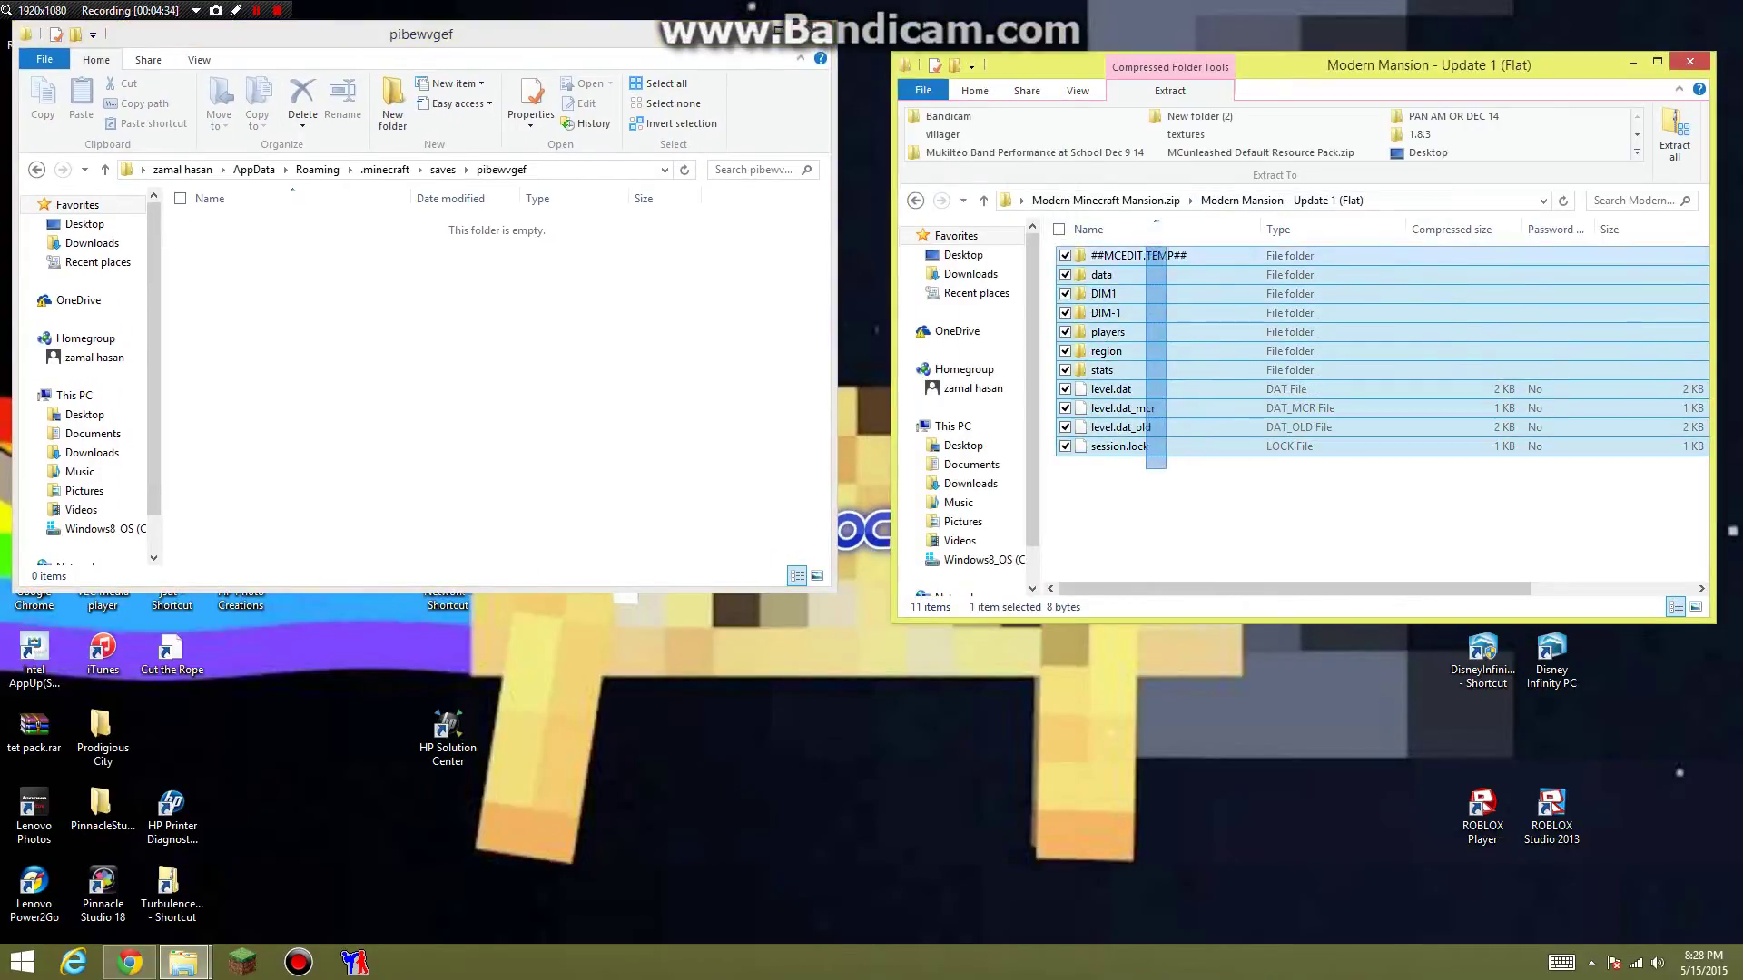
right_click(1179, 350)
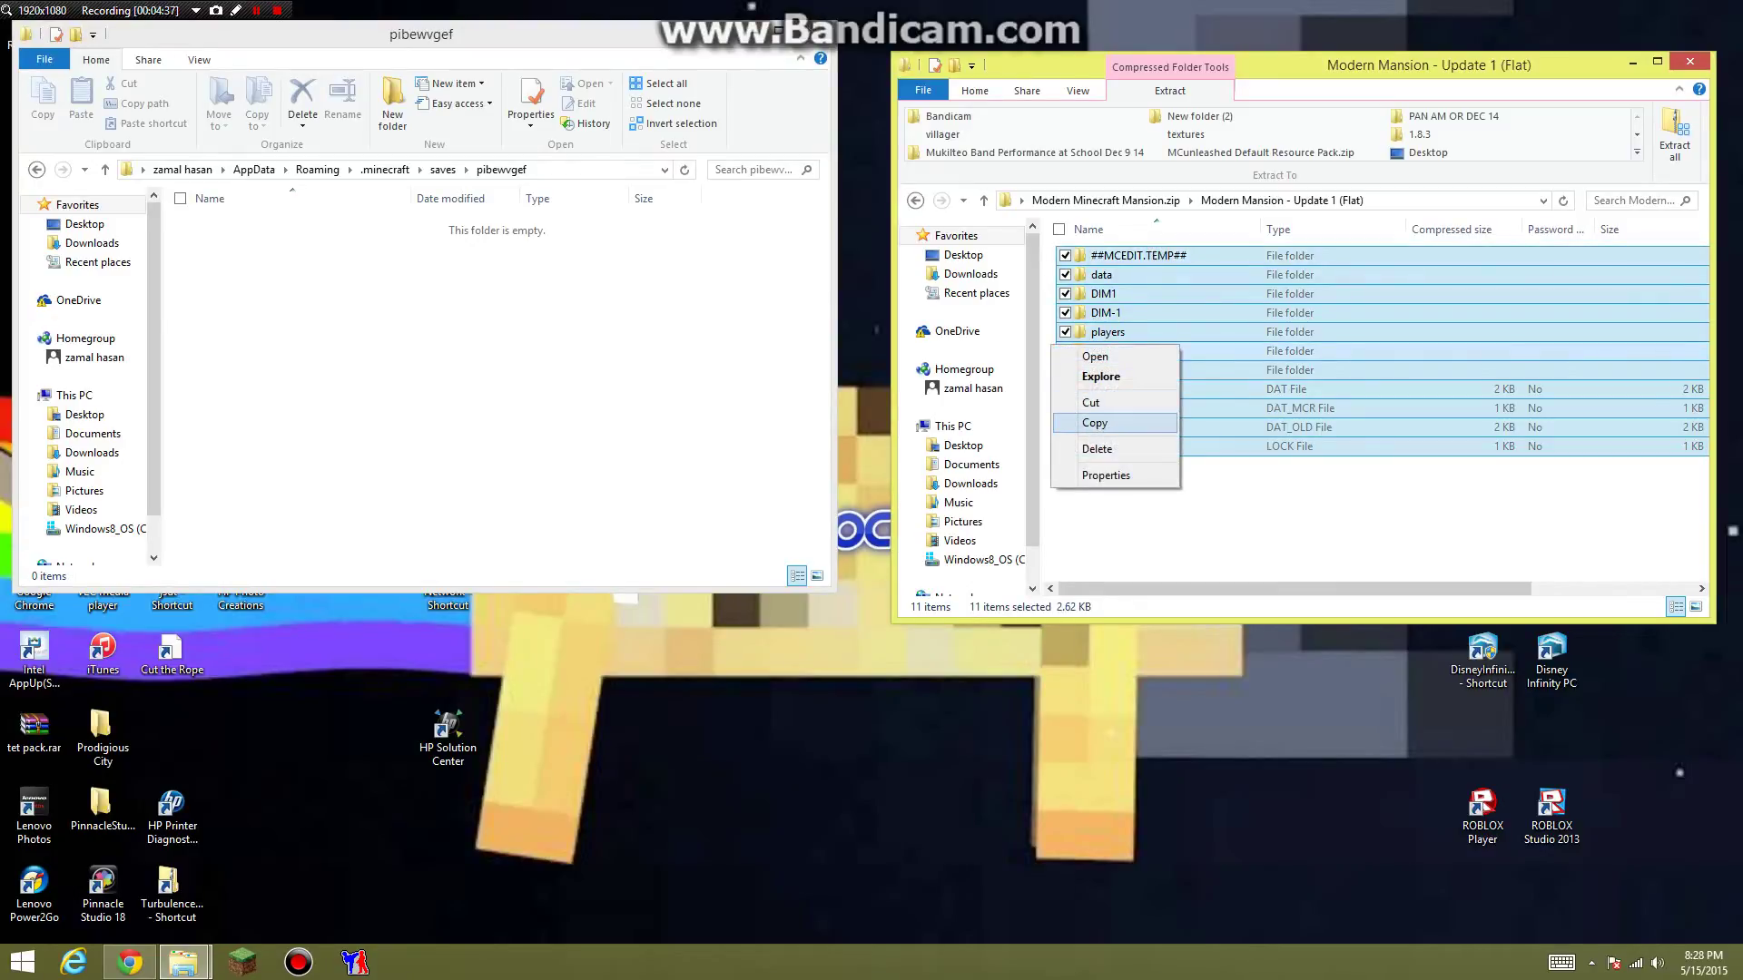
click(1094, 423)
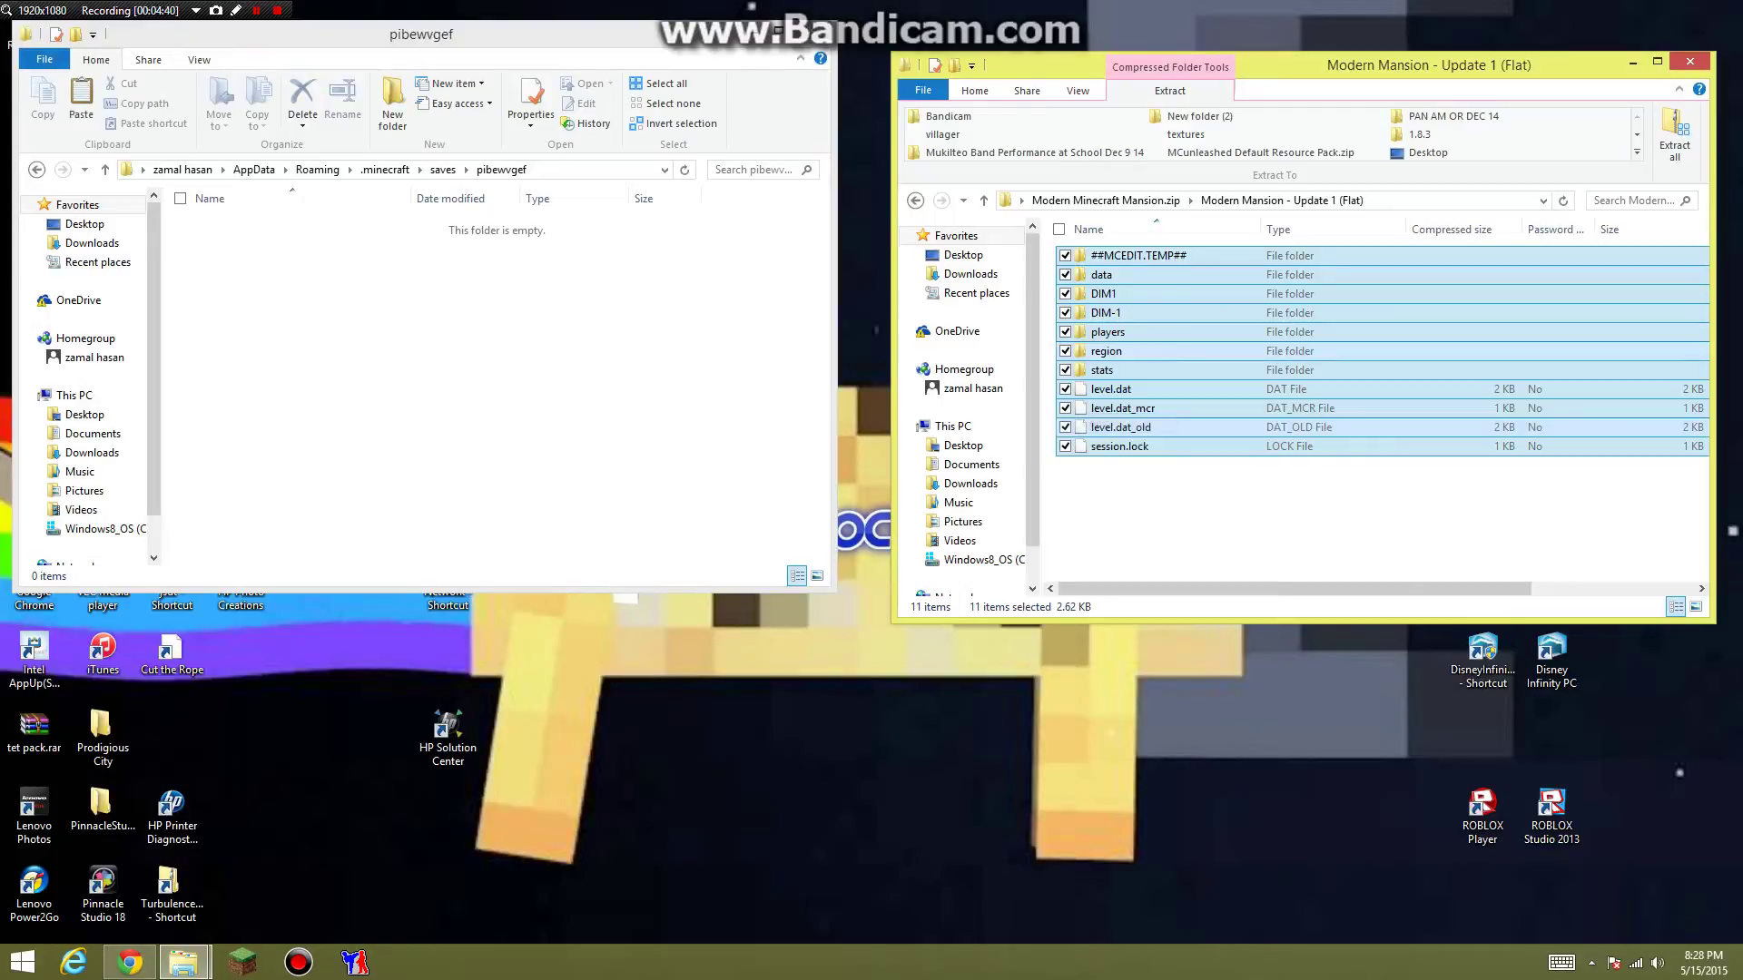
right_click(136, 305)
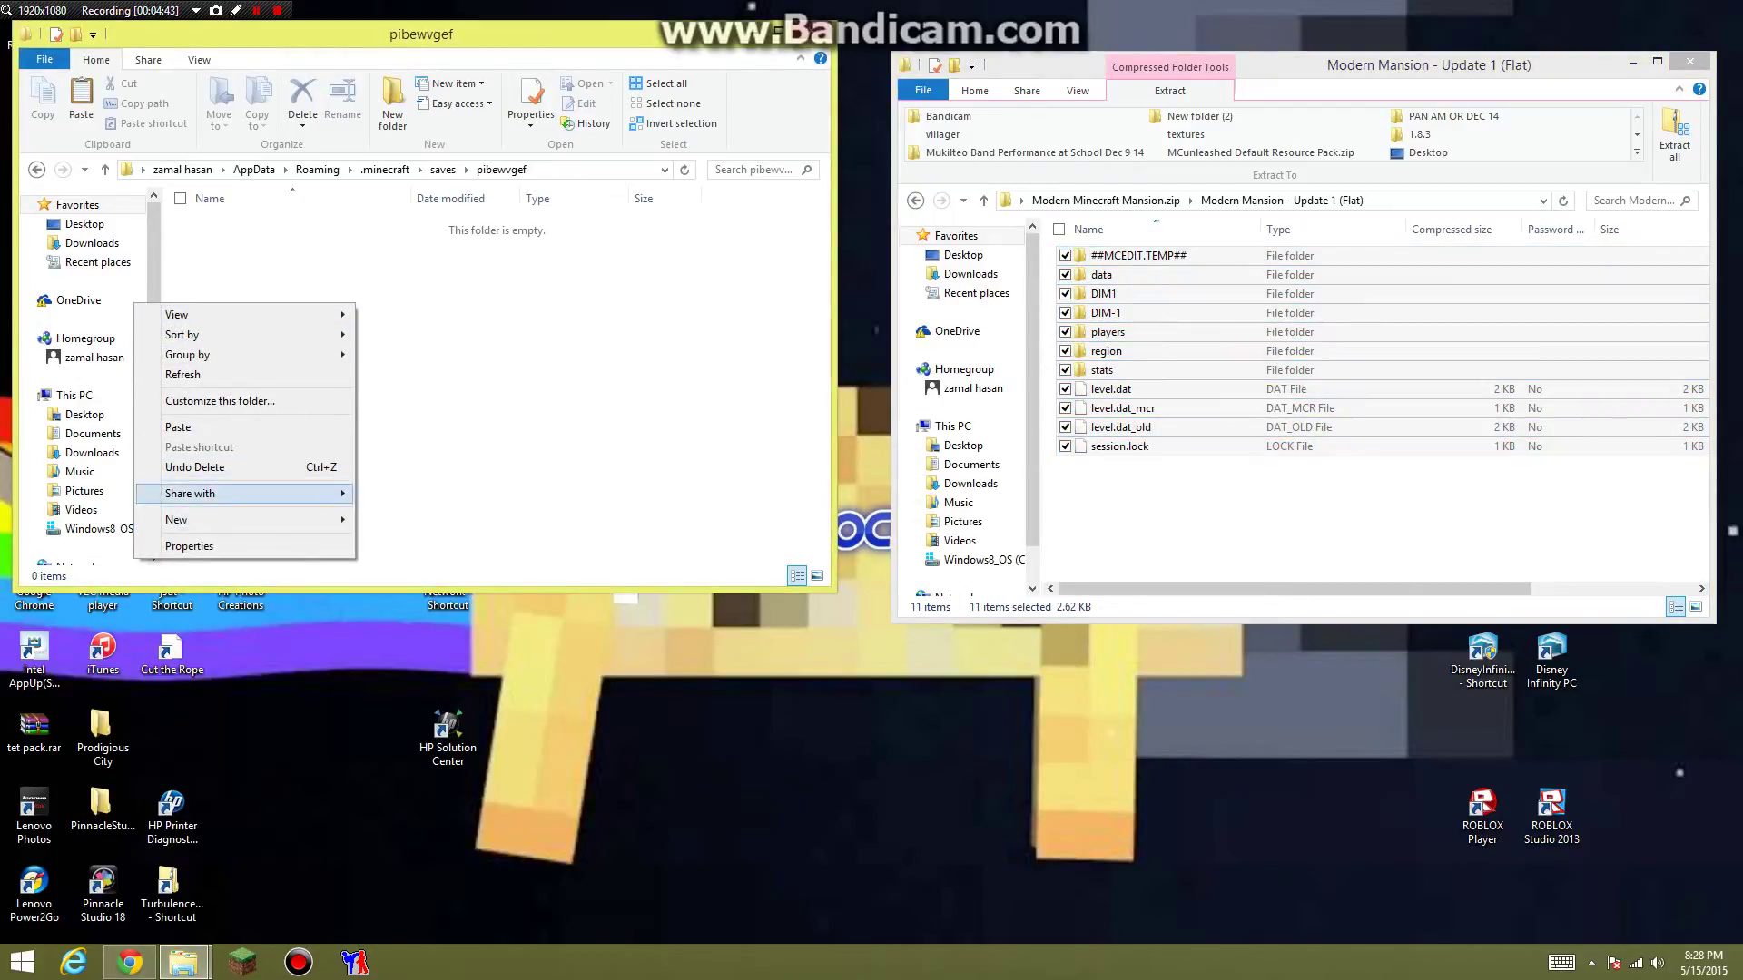
click(178, 427)
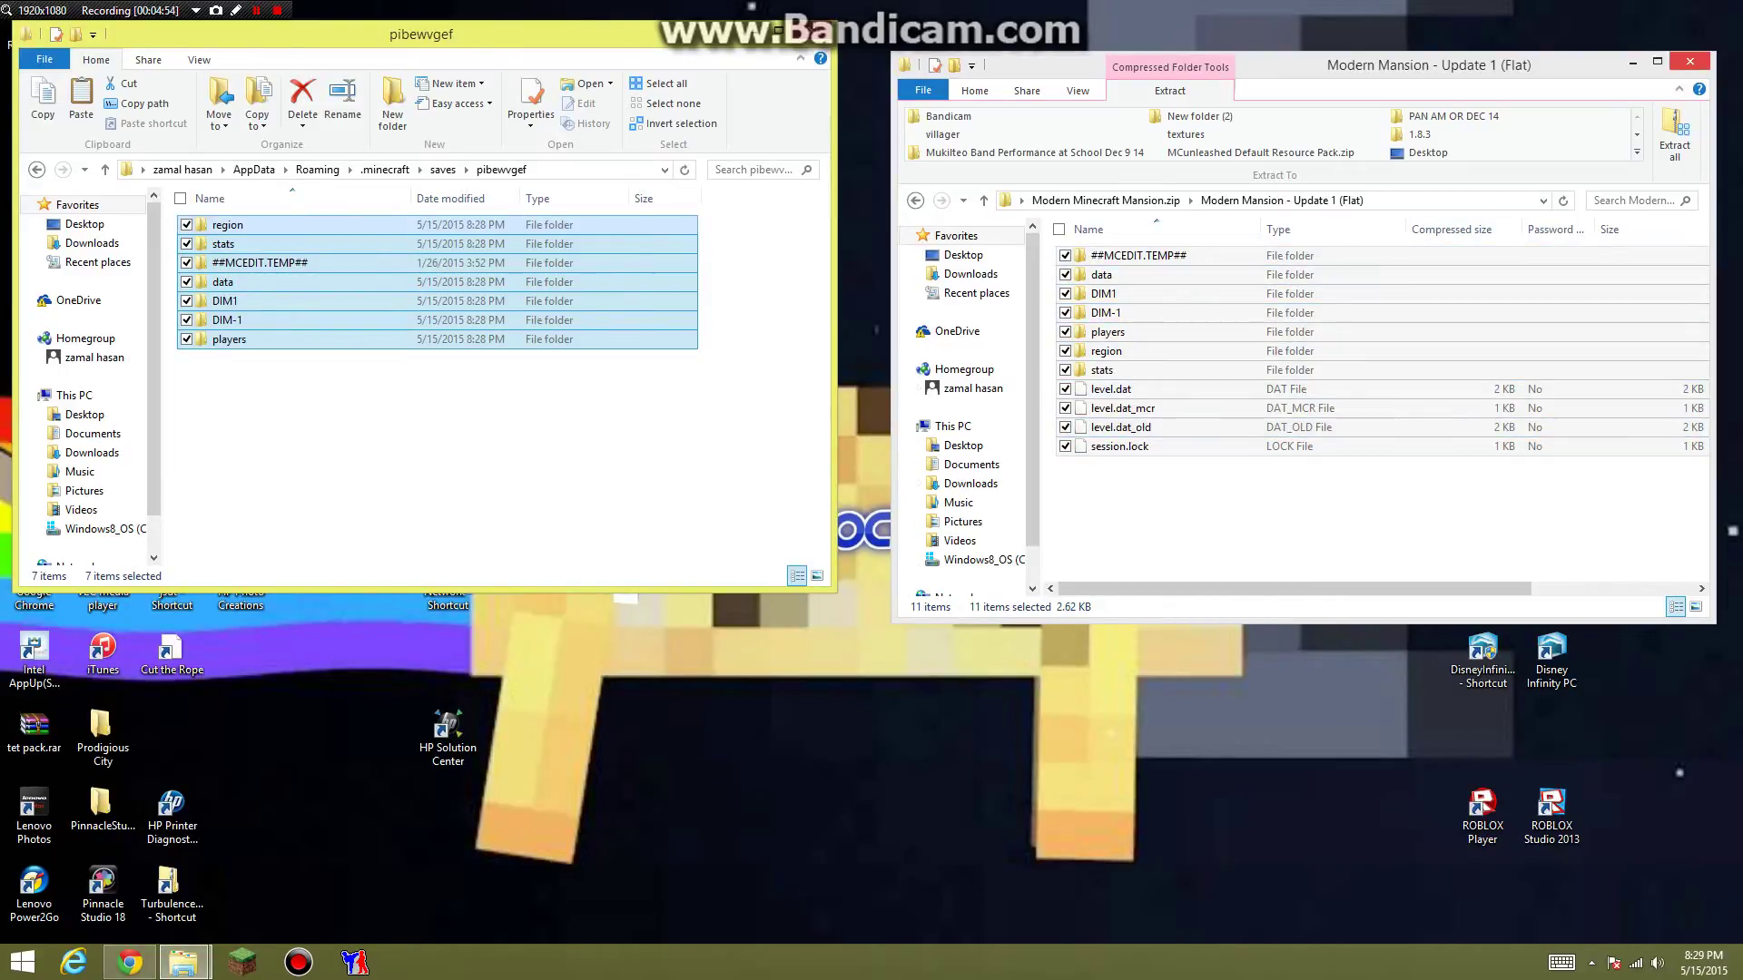
click(1688, 61)
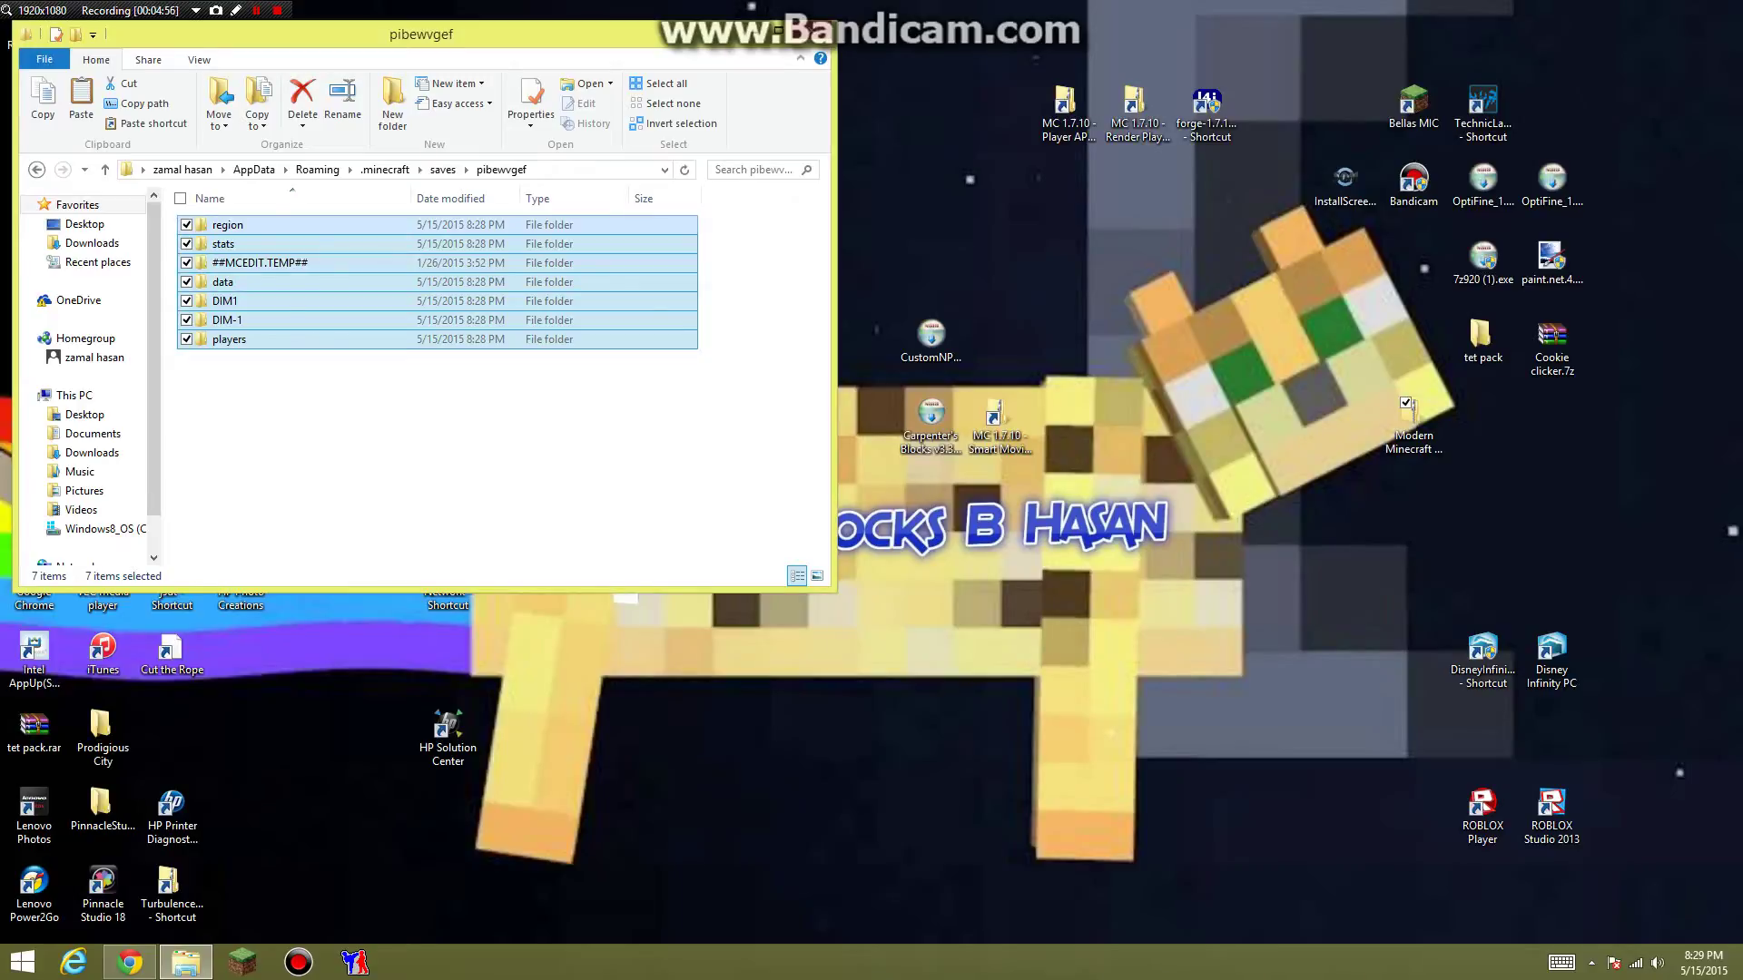
Close the pibewvgef folder window and start Minecraft 1.8 from the Minecraft Launcher
drag(636, 35, 934, 143)
click(1109, 139)
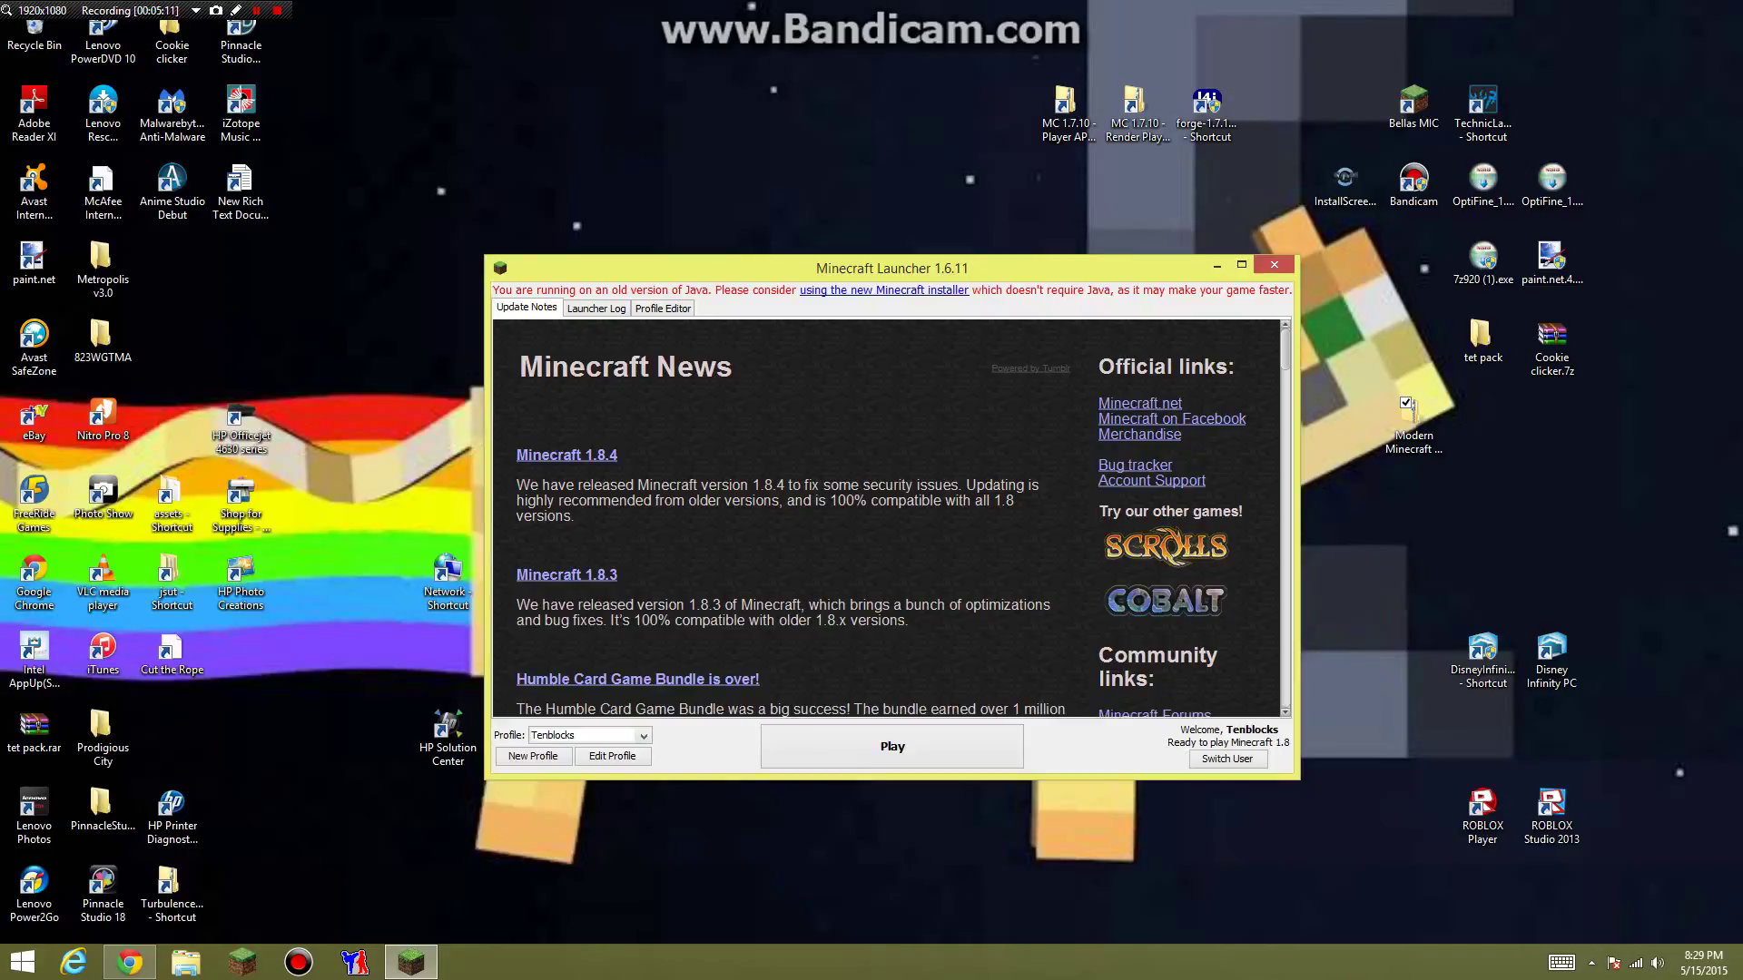
click(891, 746)
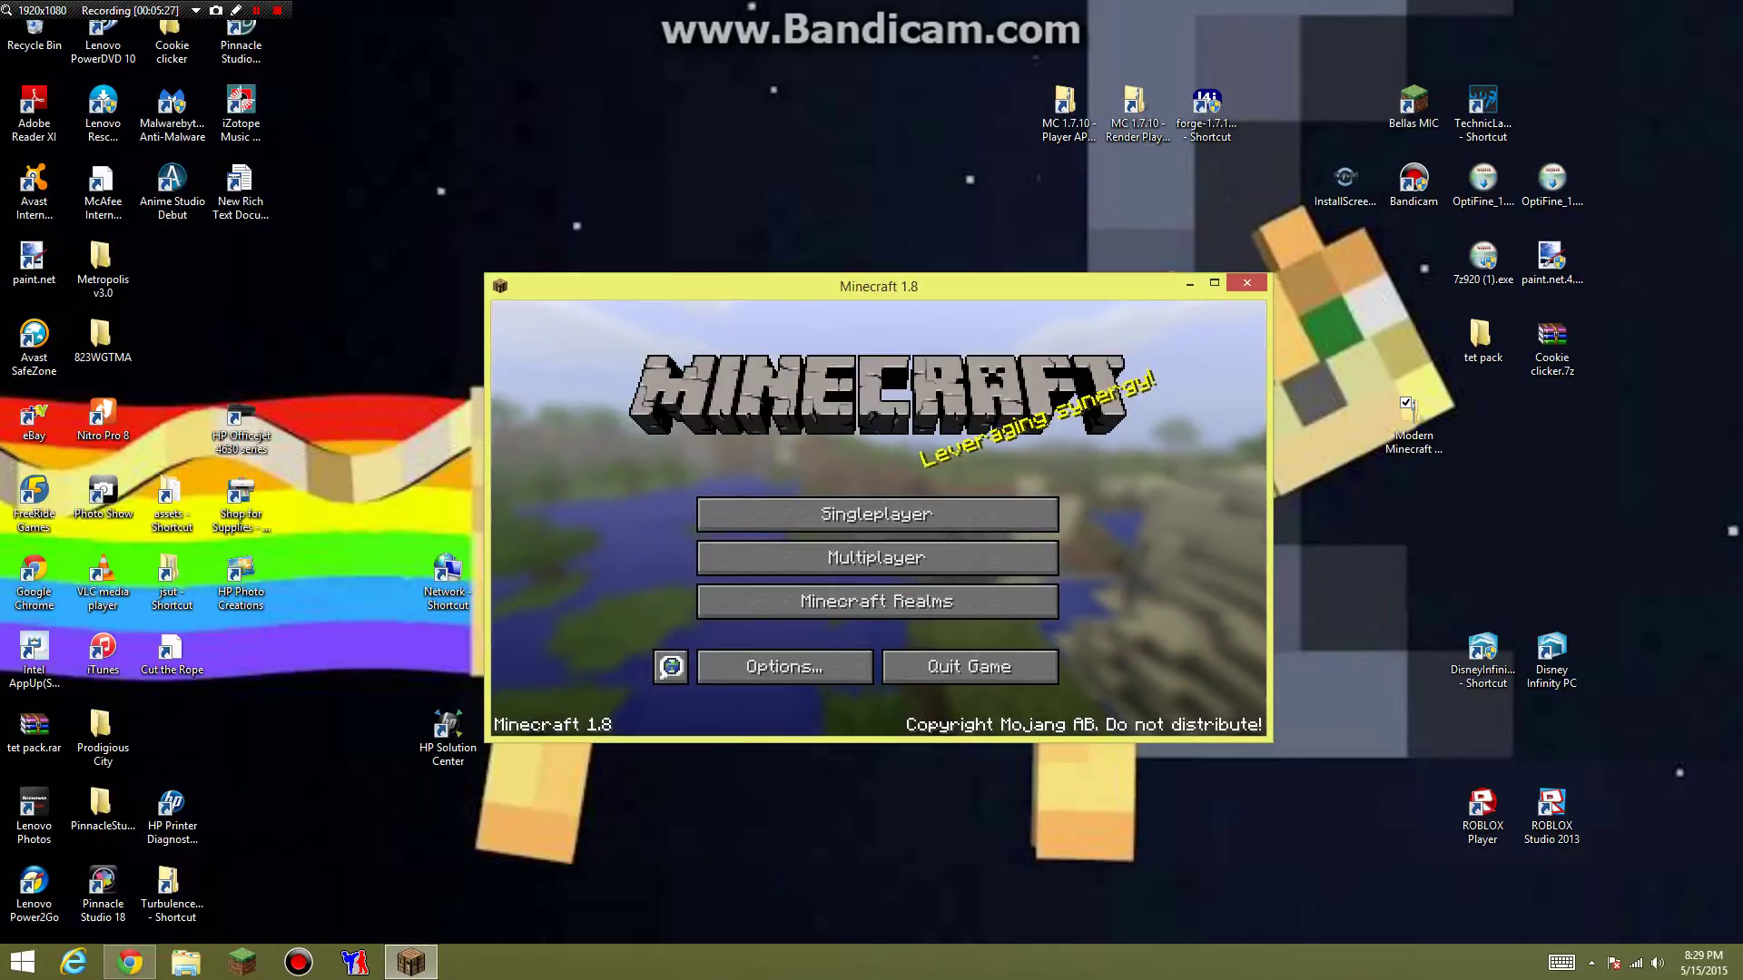
Open the singleplayer world list, maximize the game window, and load the Modern Mansion Update world
click(962, 514)
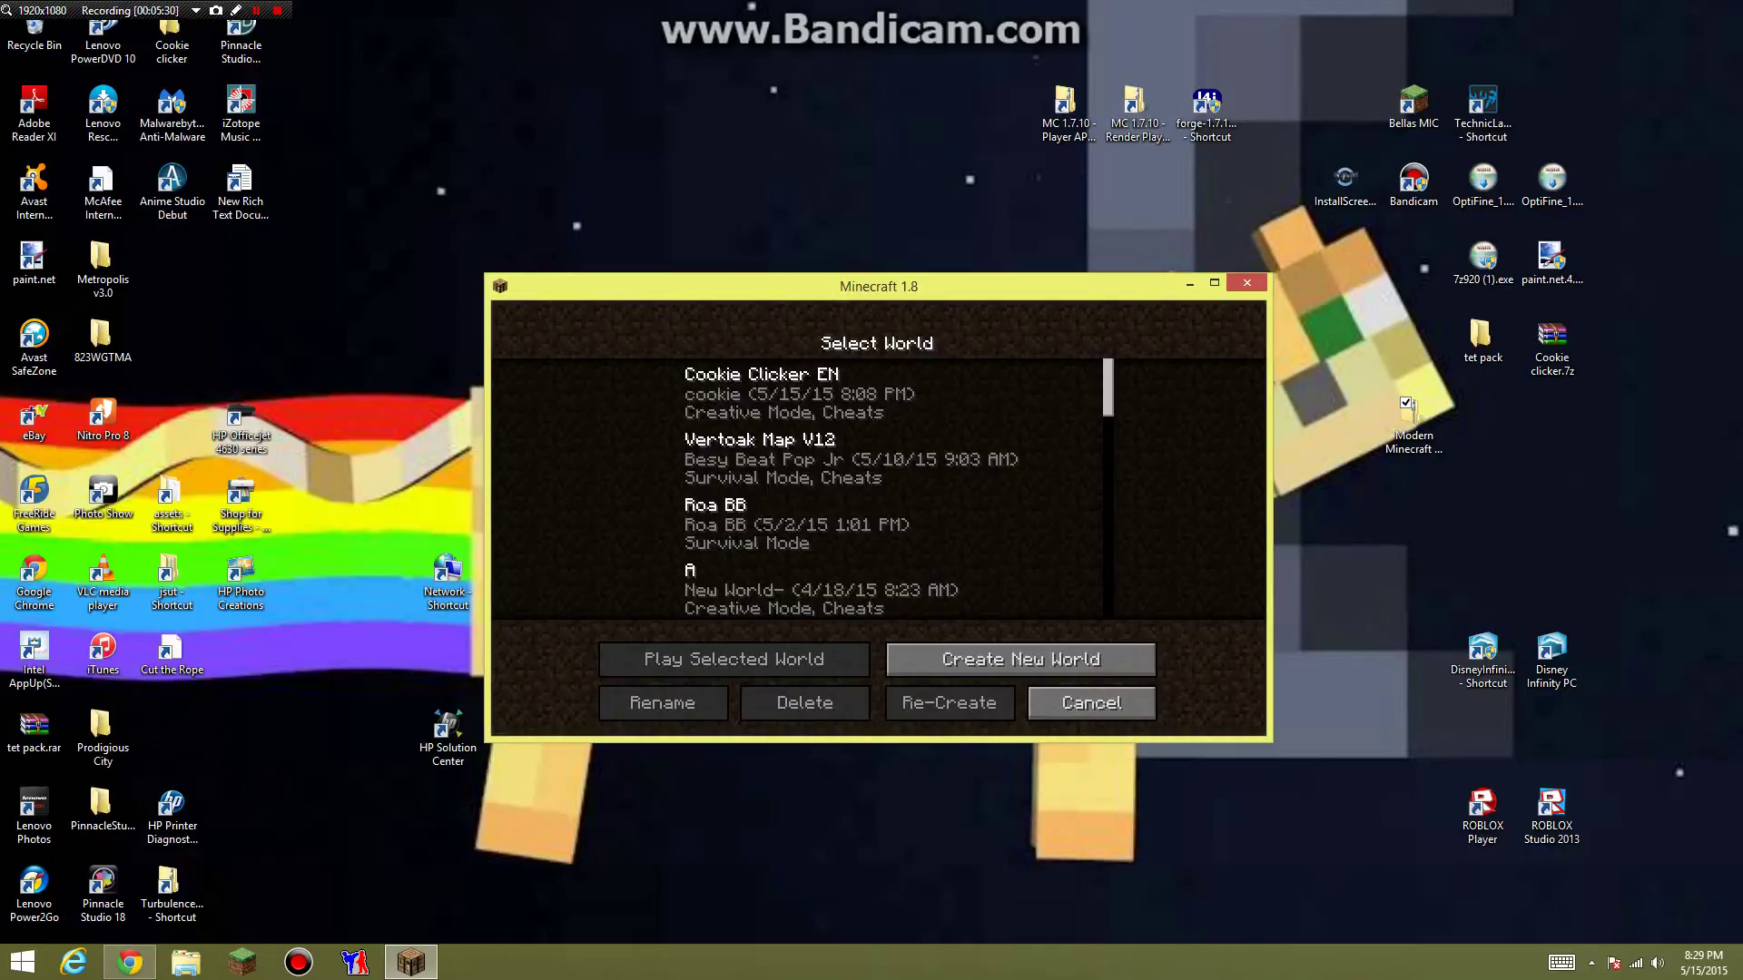
click(1213, 282)
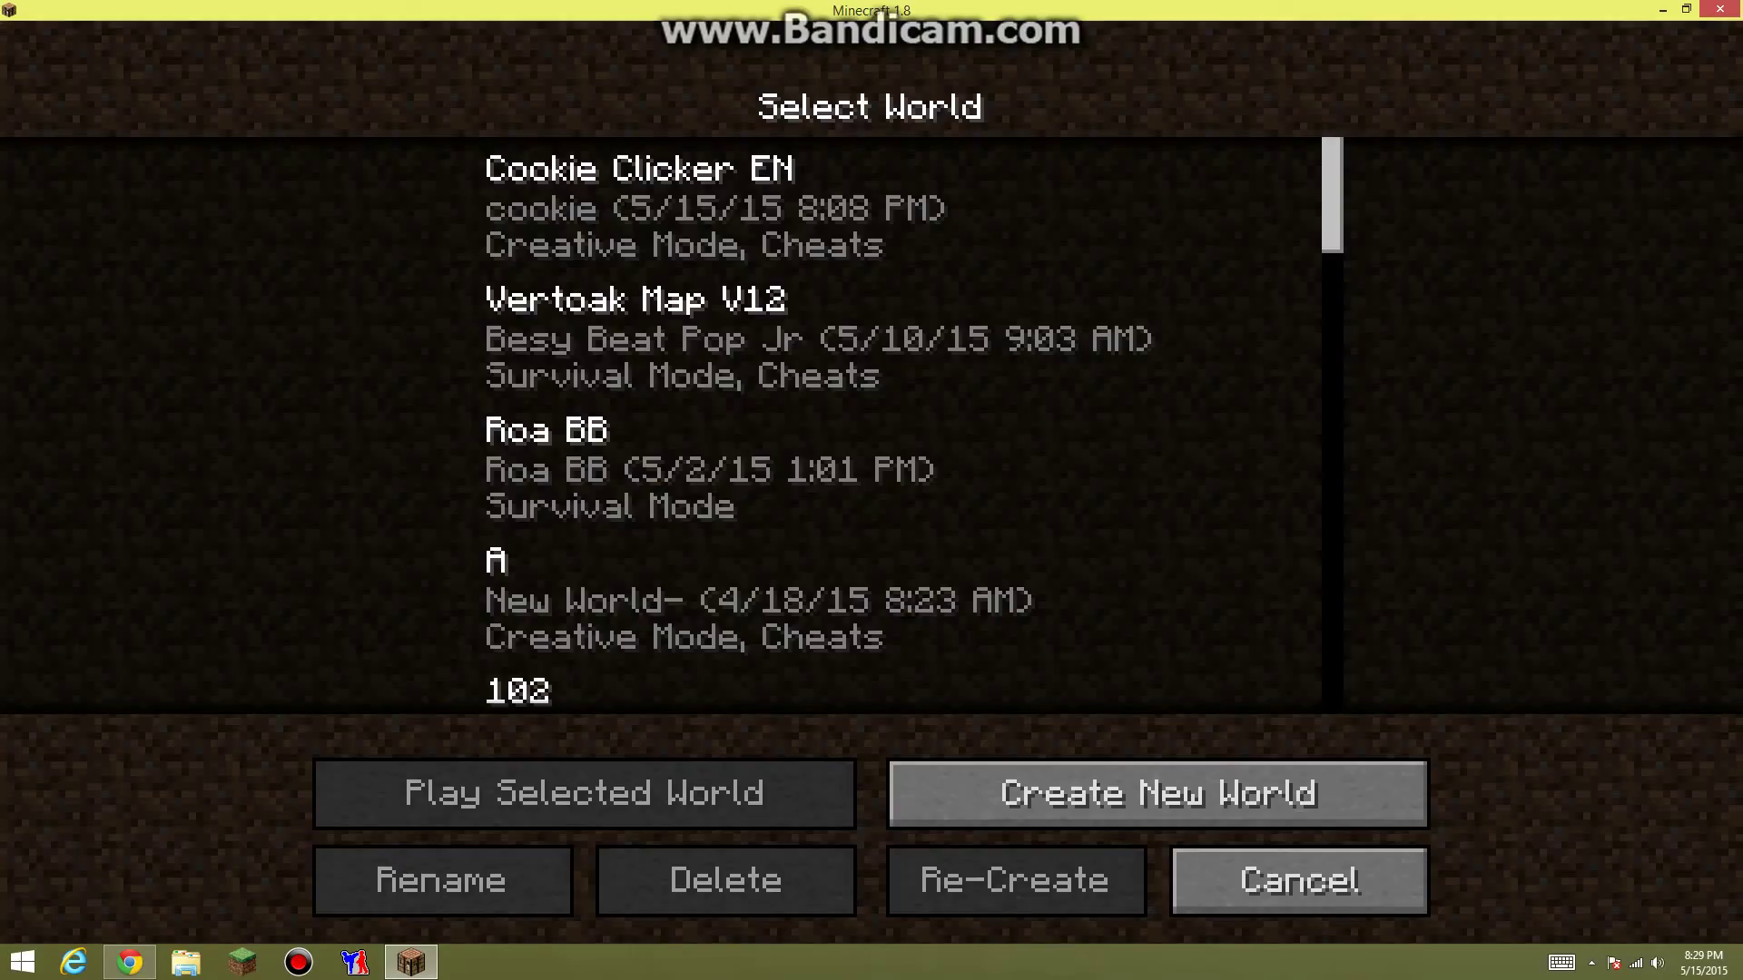
scroll(908, 426, down, 3)
scroll(908, 427, down, 10)
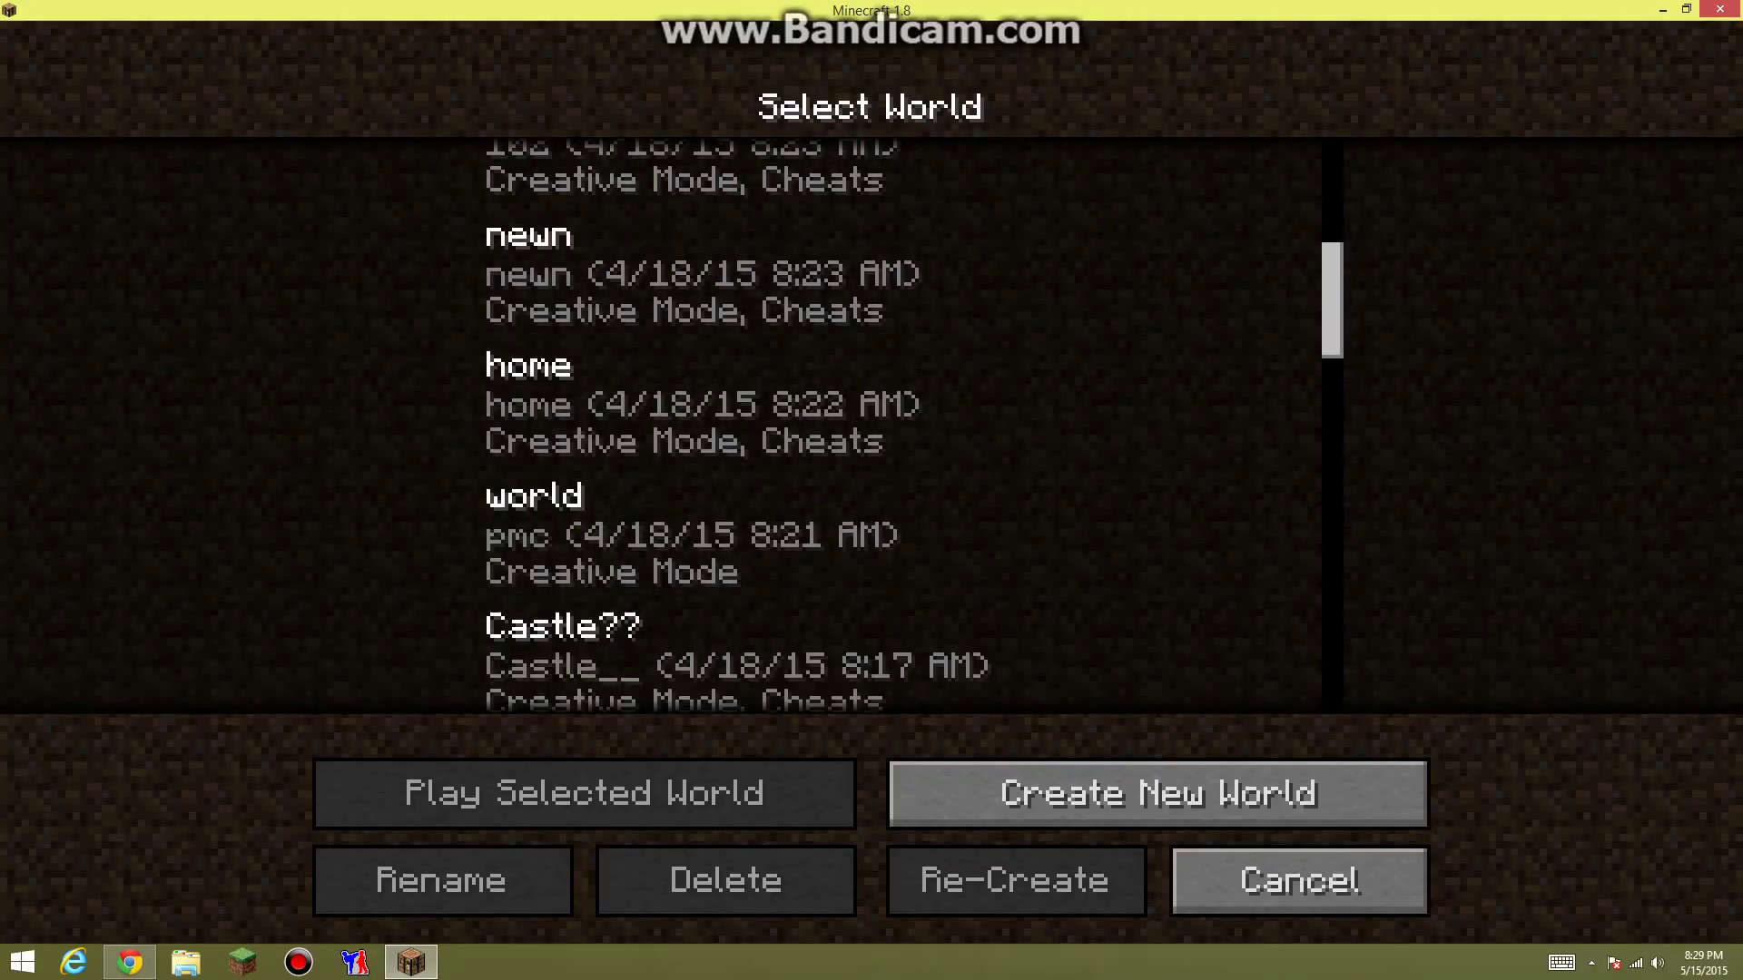
scroll(908, 426, down, 7)
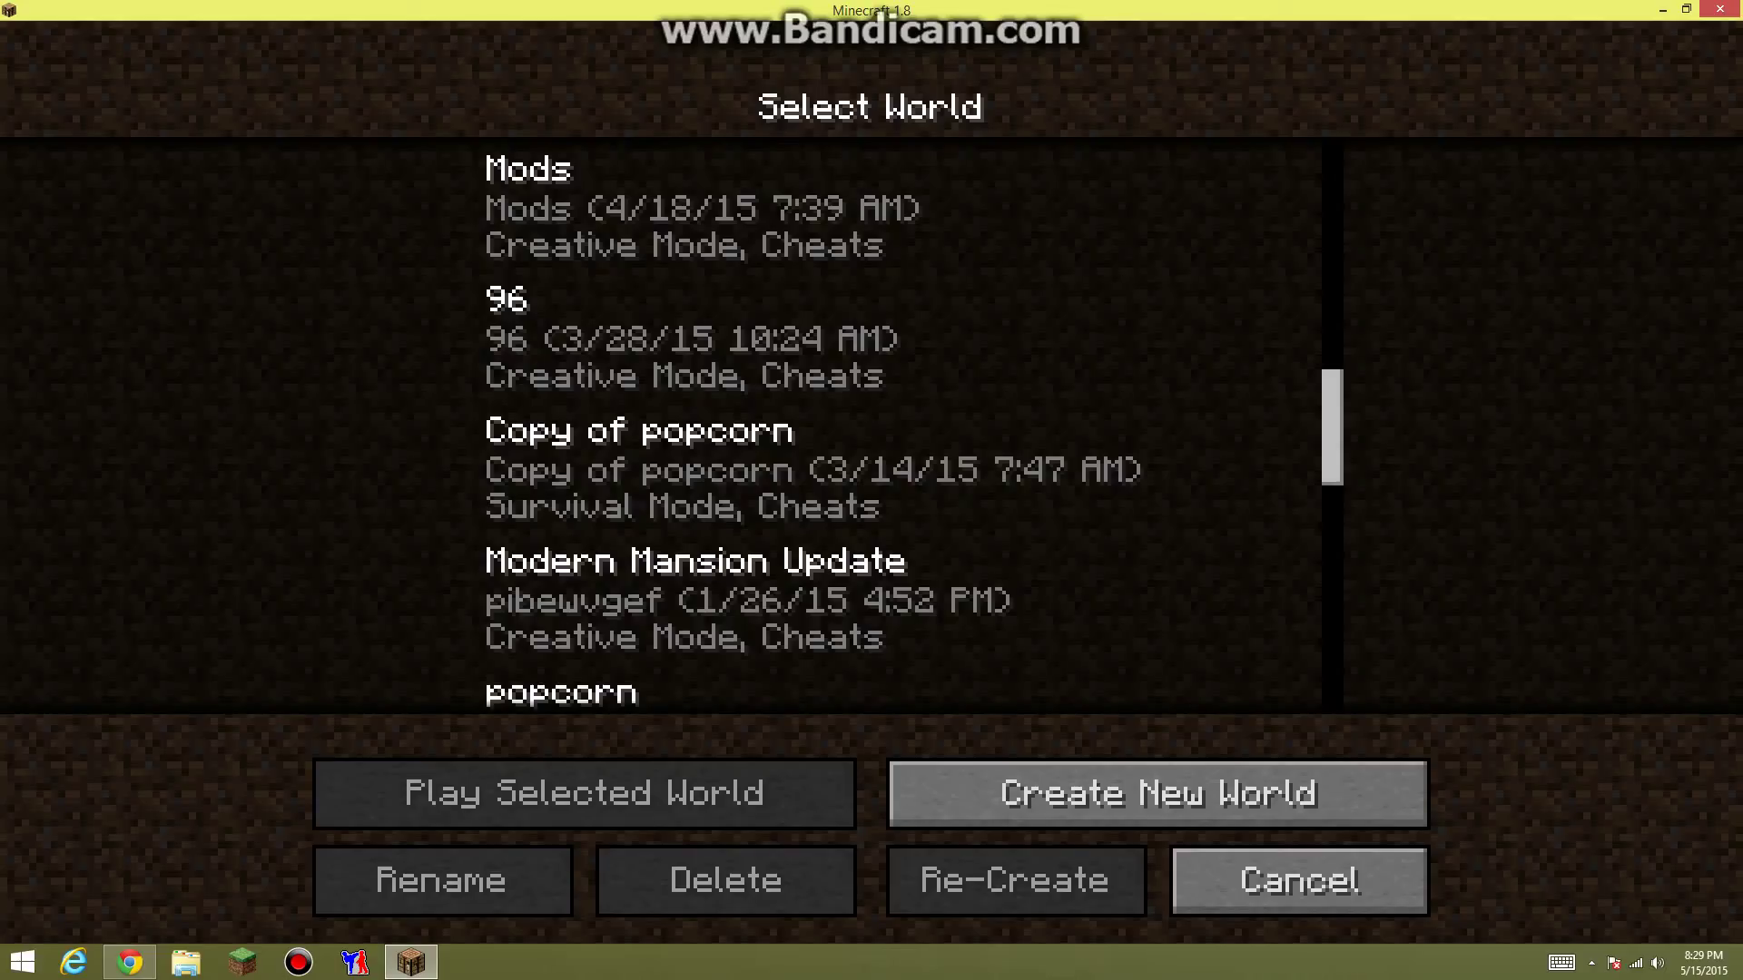
click(869, 601)
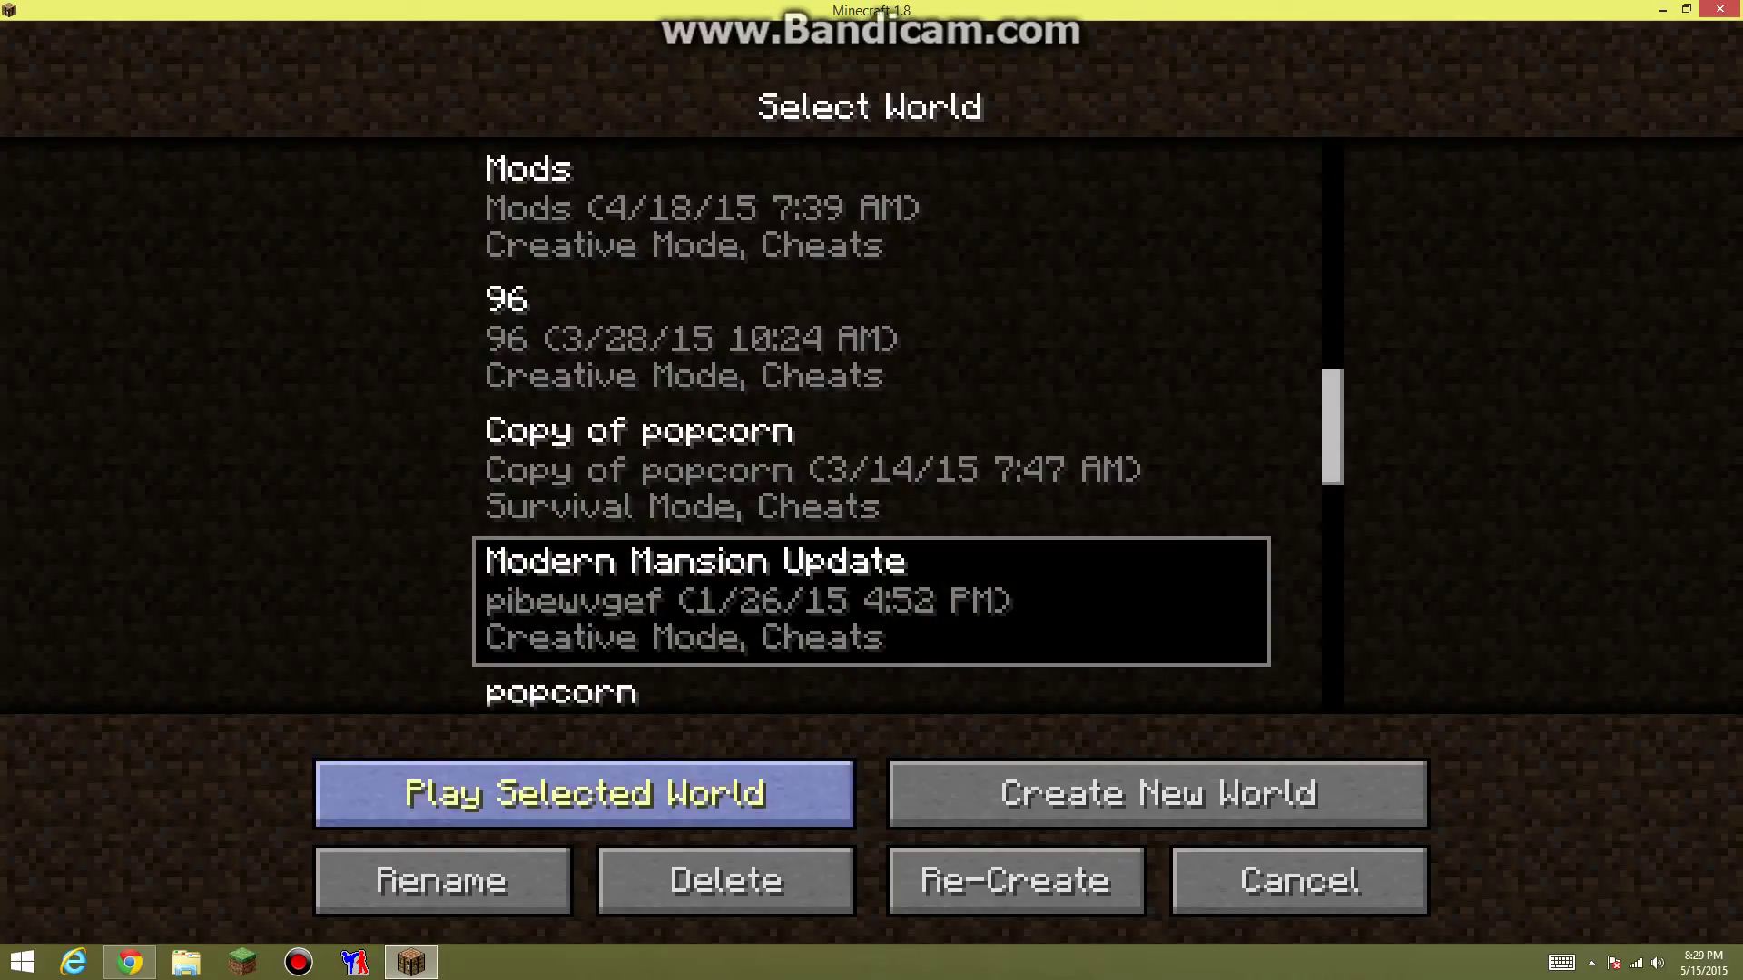
click(584, 793)
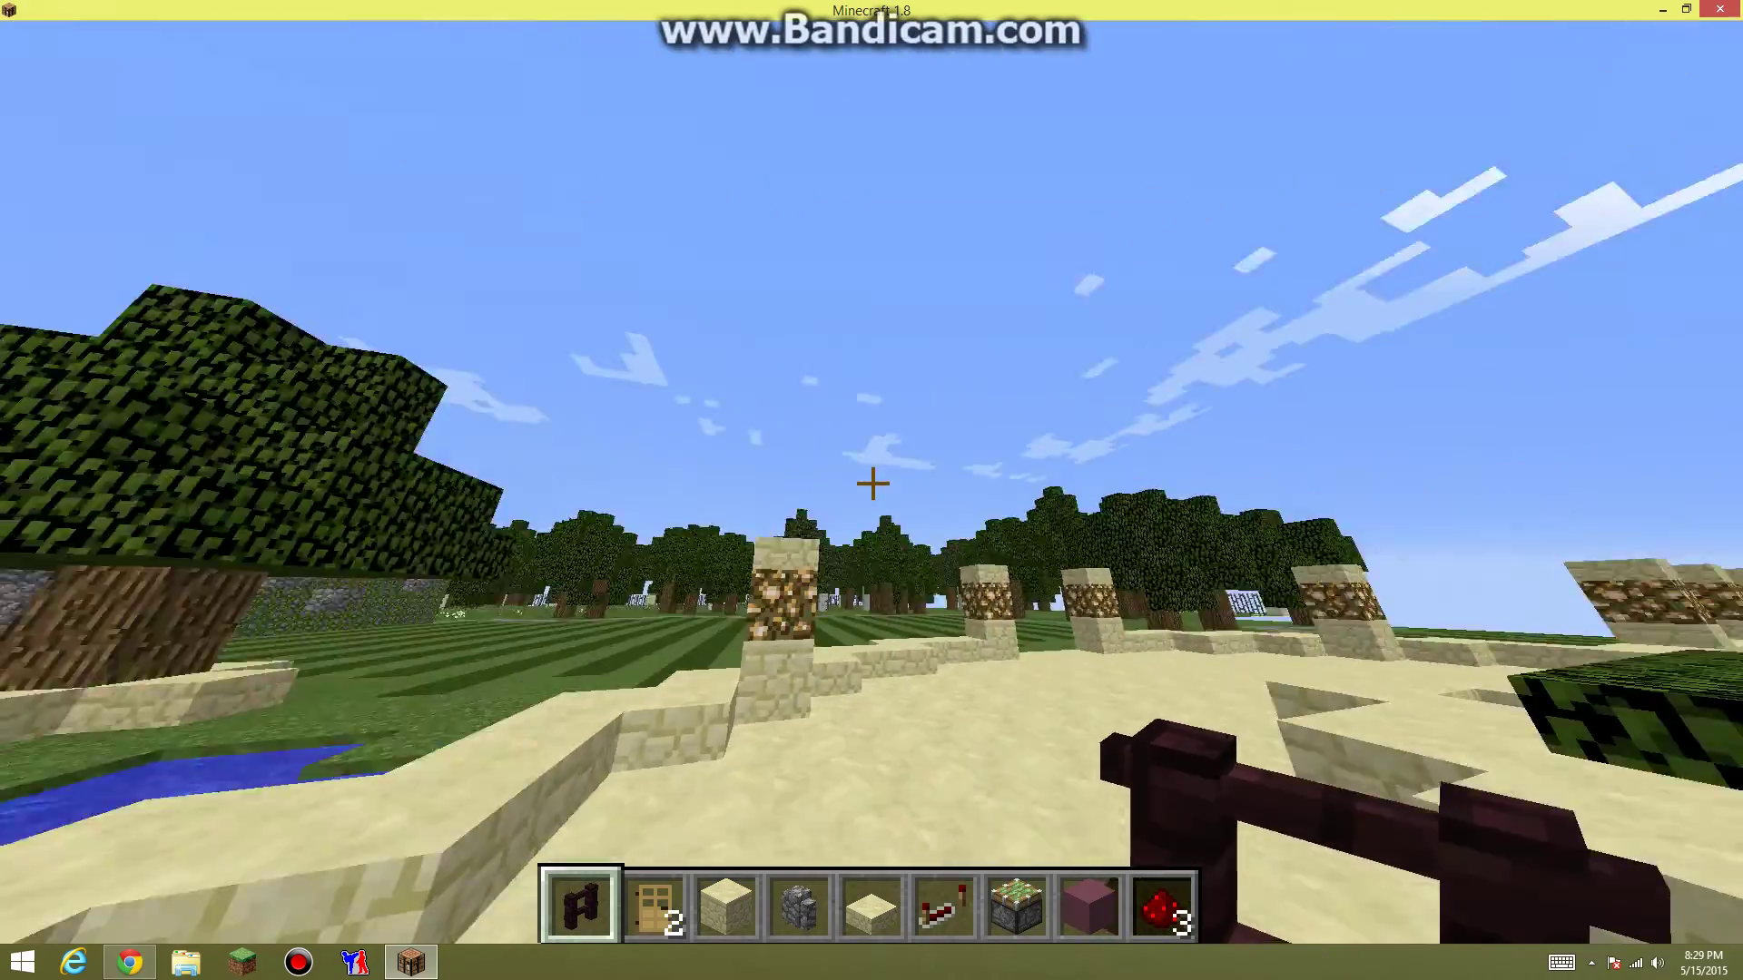
Explore the map by walking past the fountain and across the small bridge along the path toward the mansion
key(w)
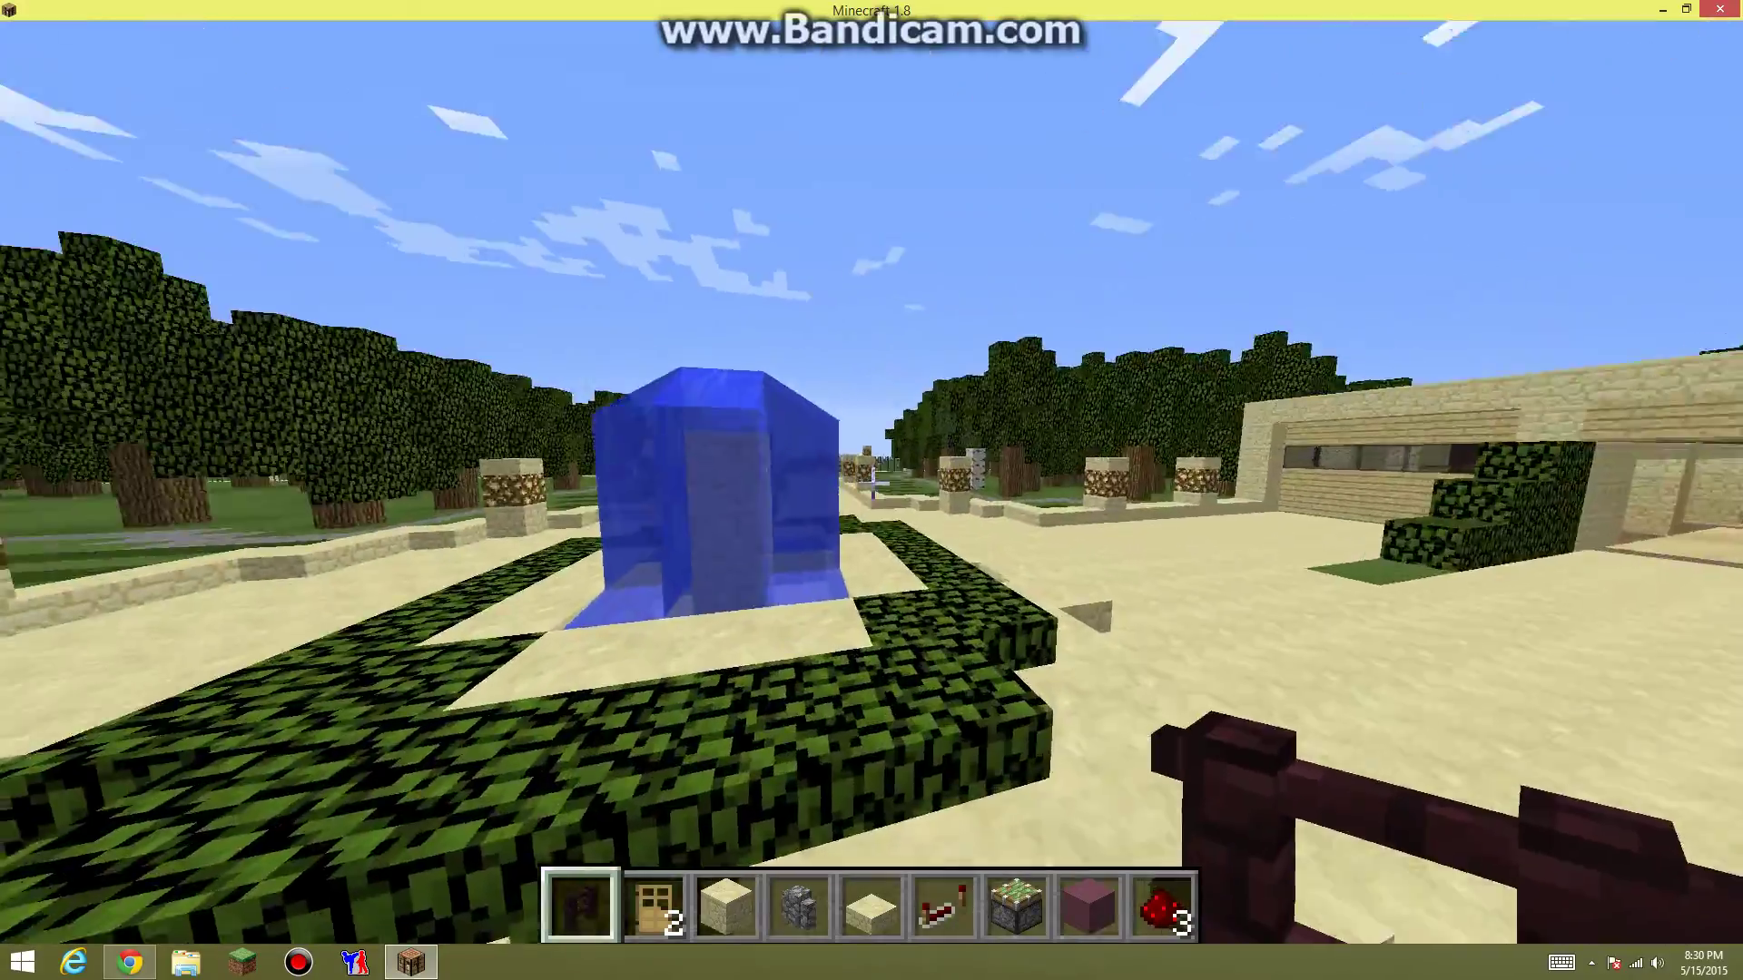
key(w)
key(space)
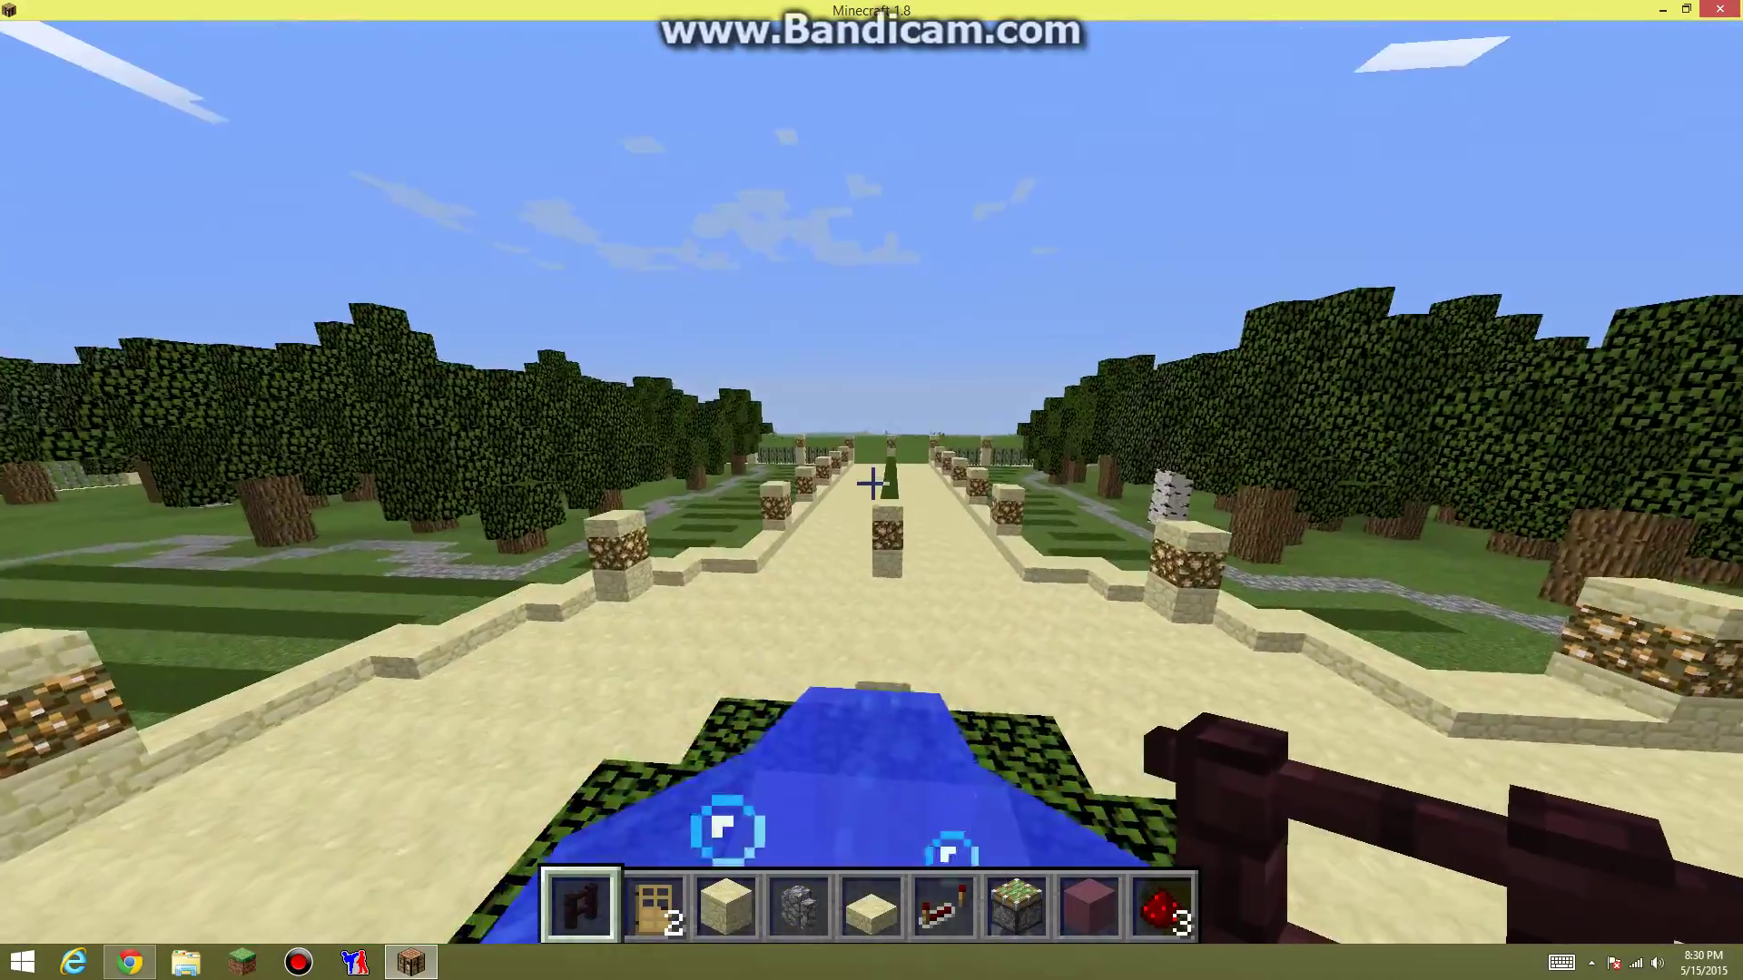
key(w)
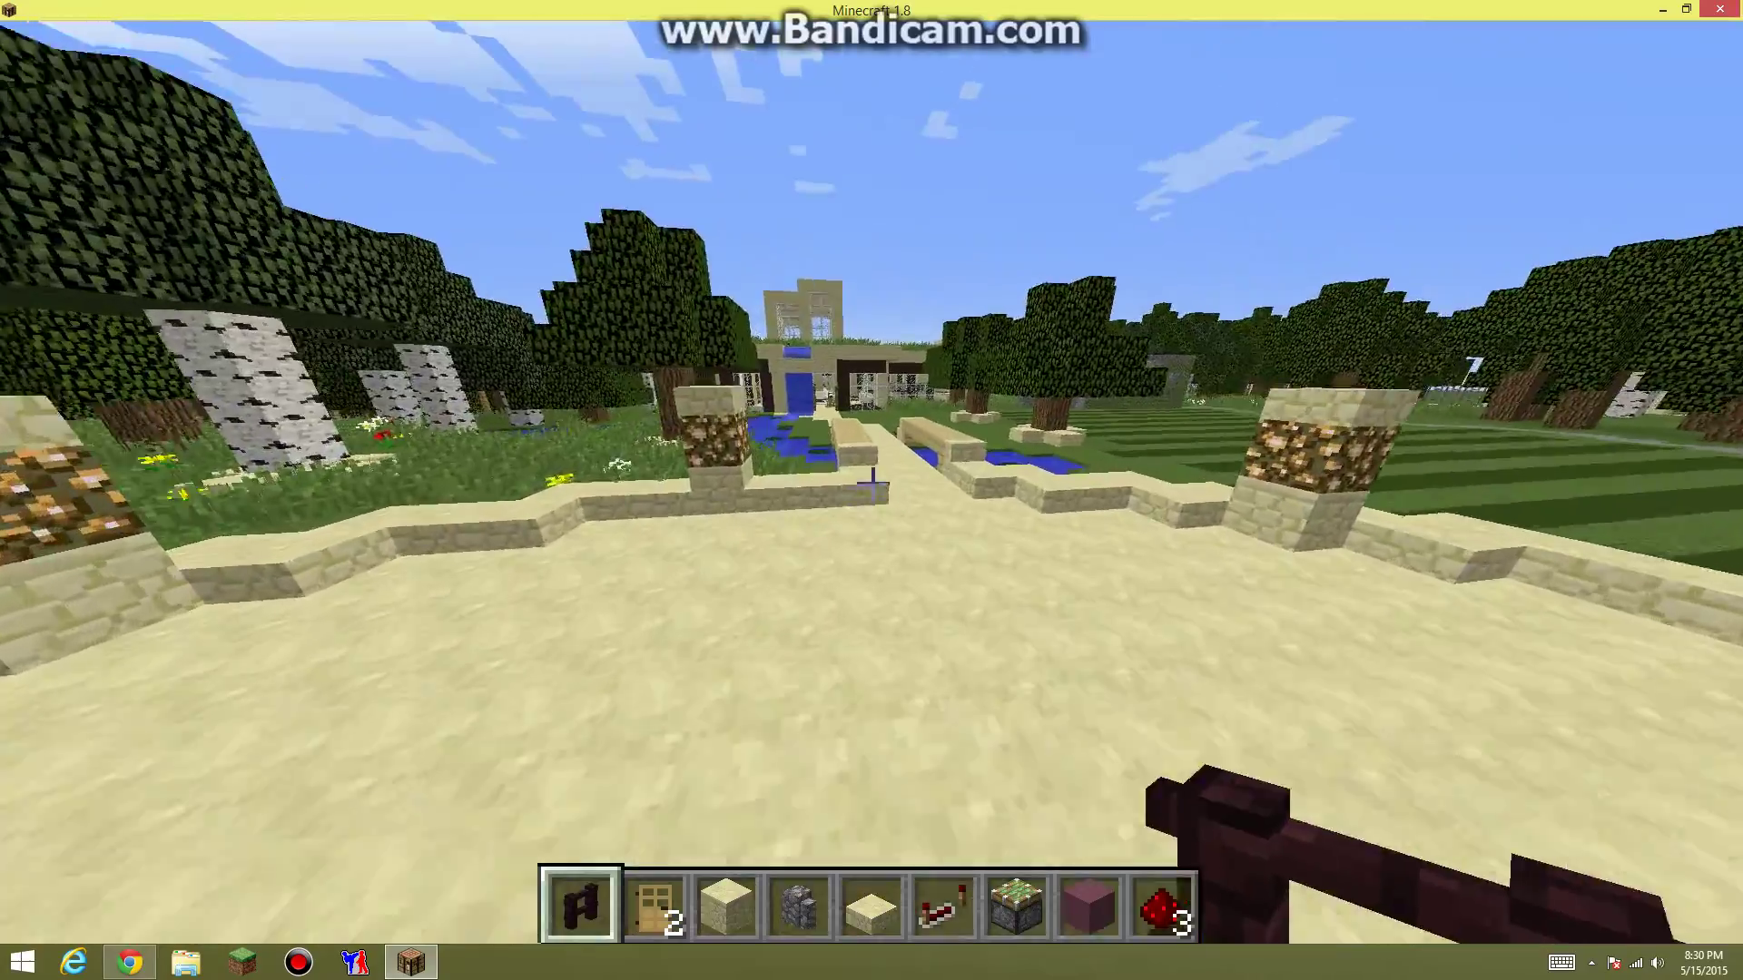
key(w)
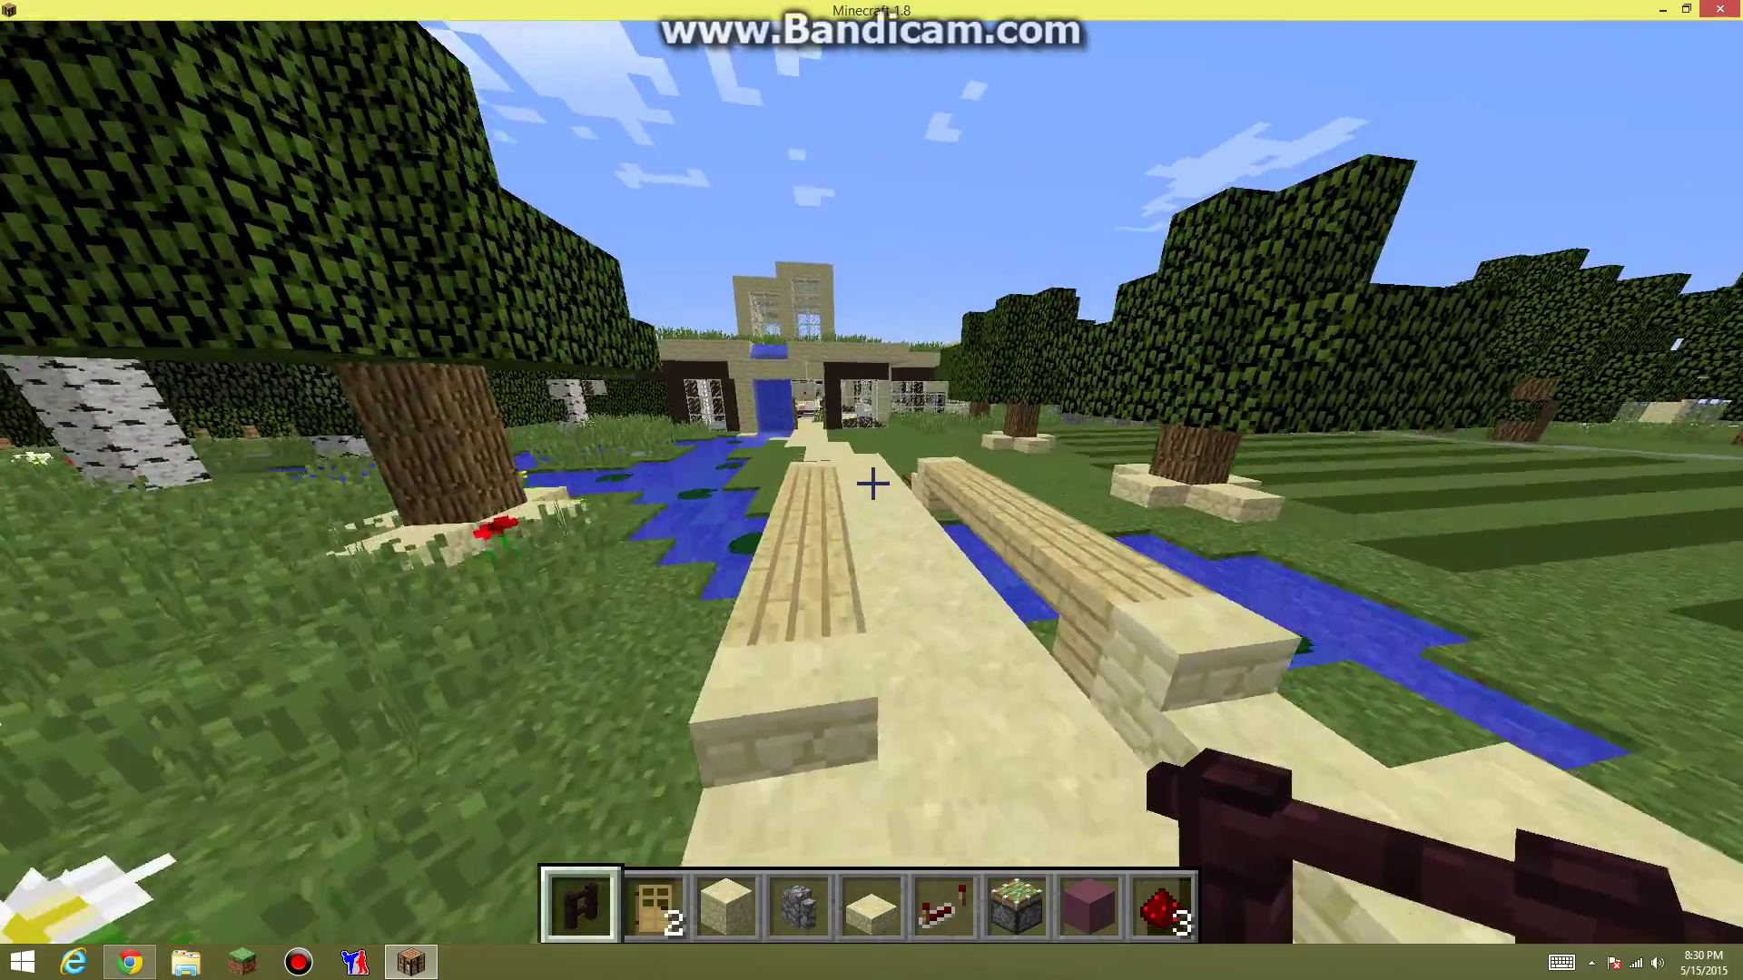
key(w)
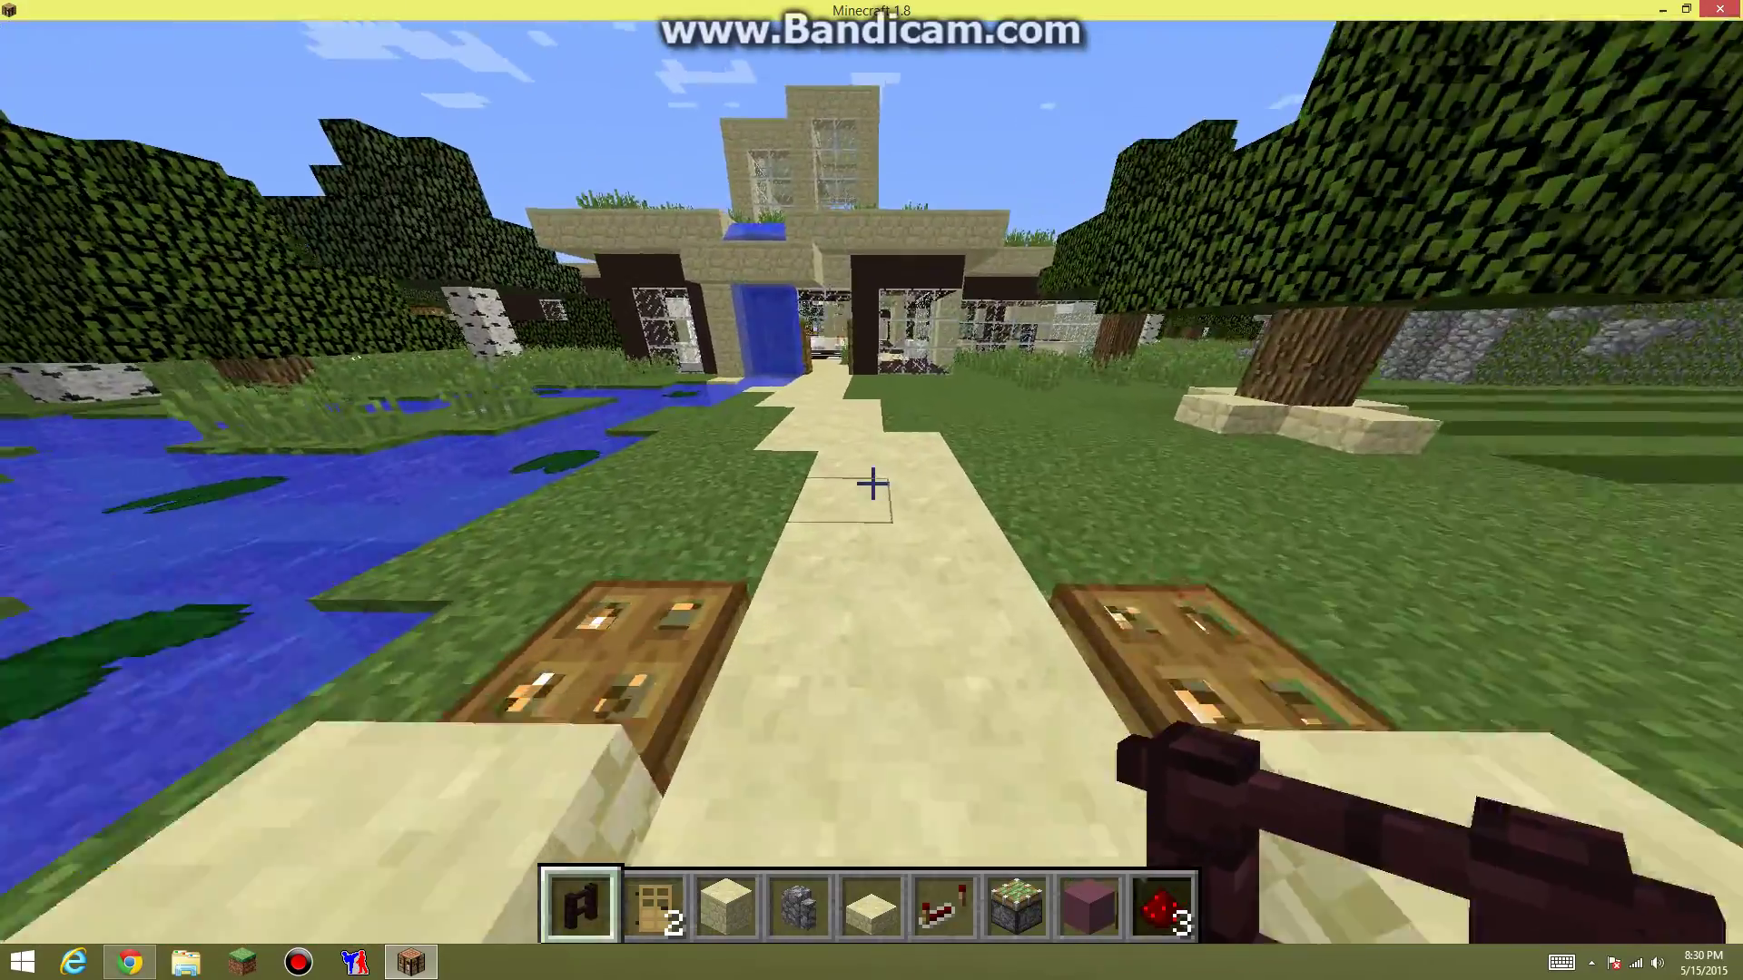
Save and quit the world to the title screen, close Minecraft, and clear the selection on the desktop
key(Escape)
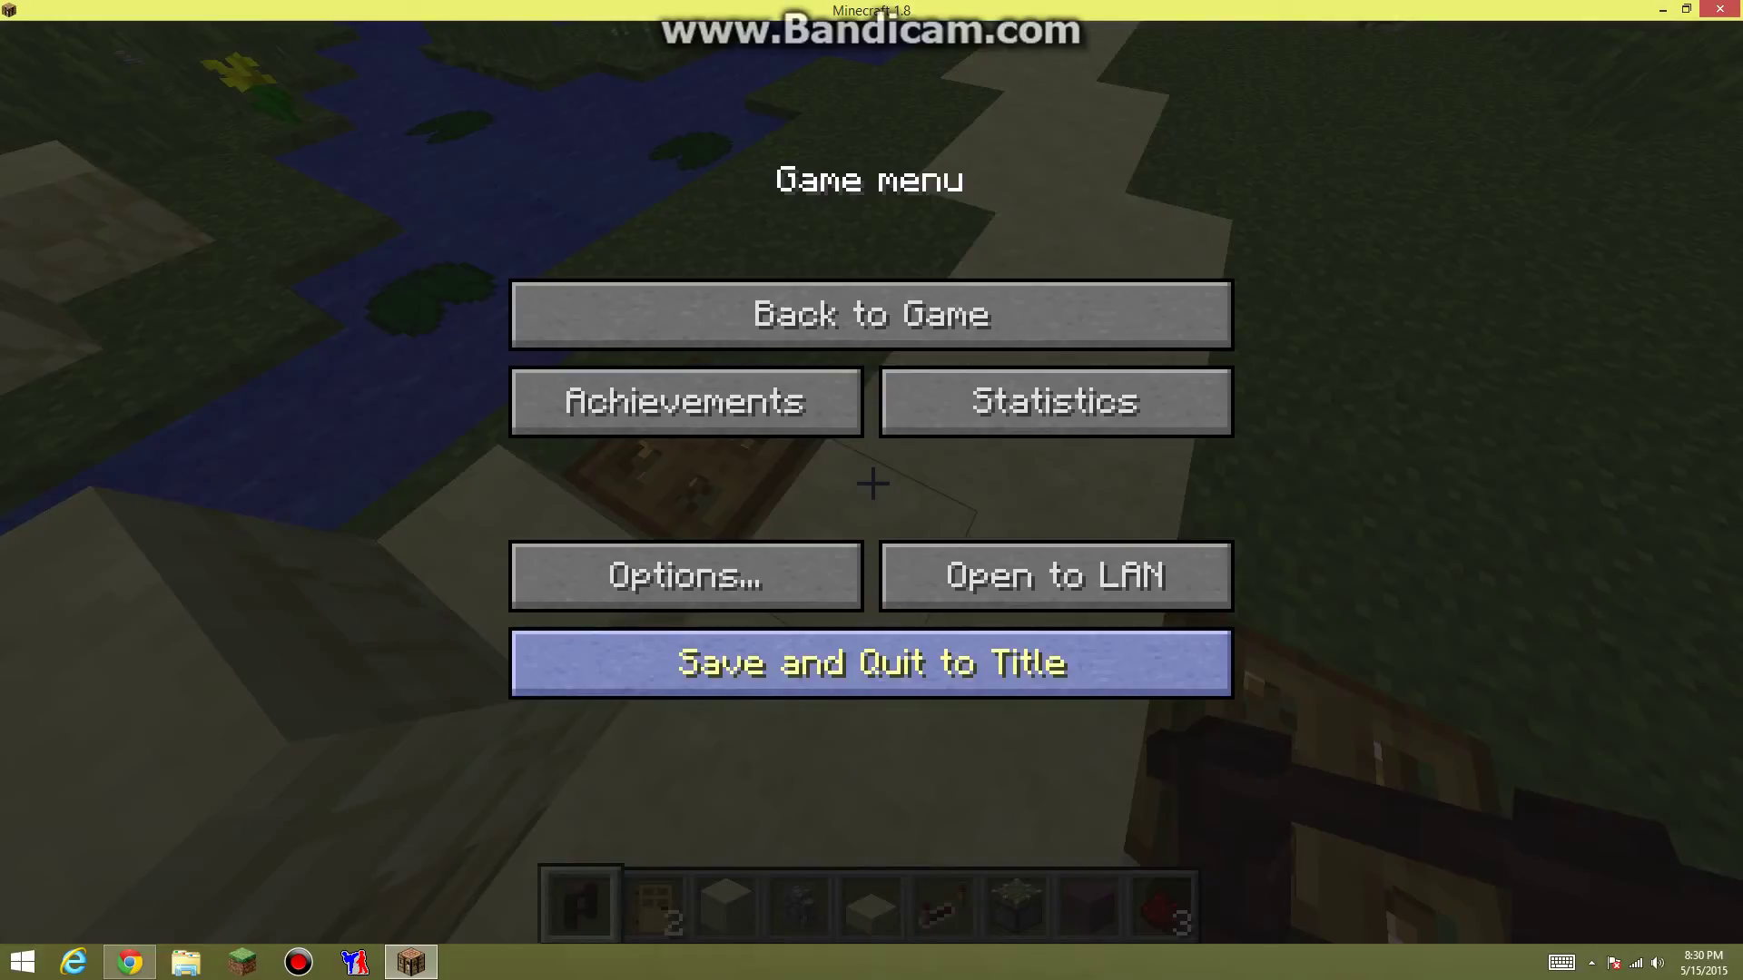
click(871, 662)
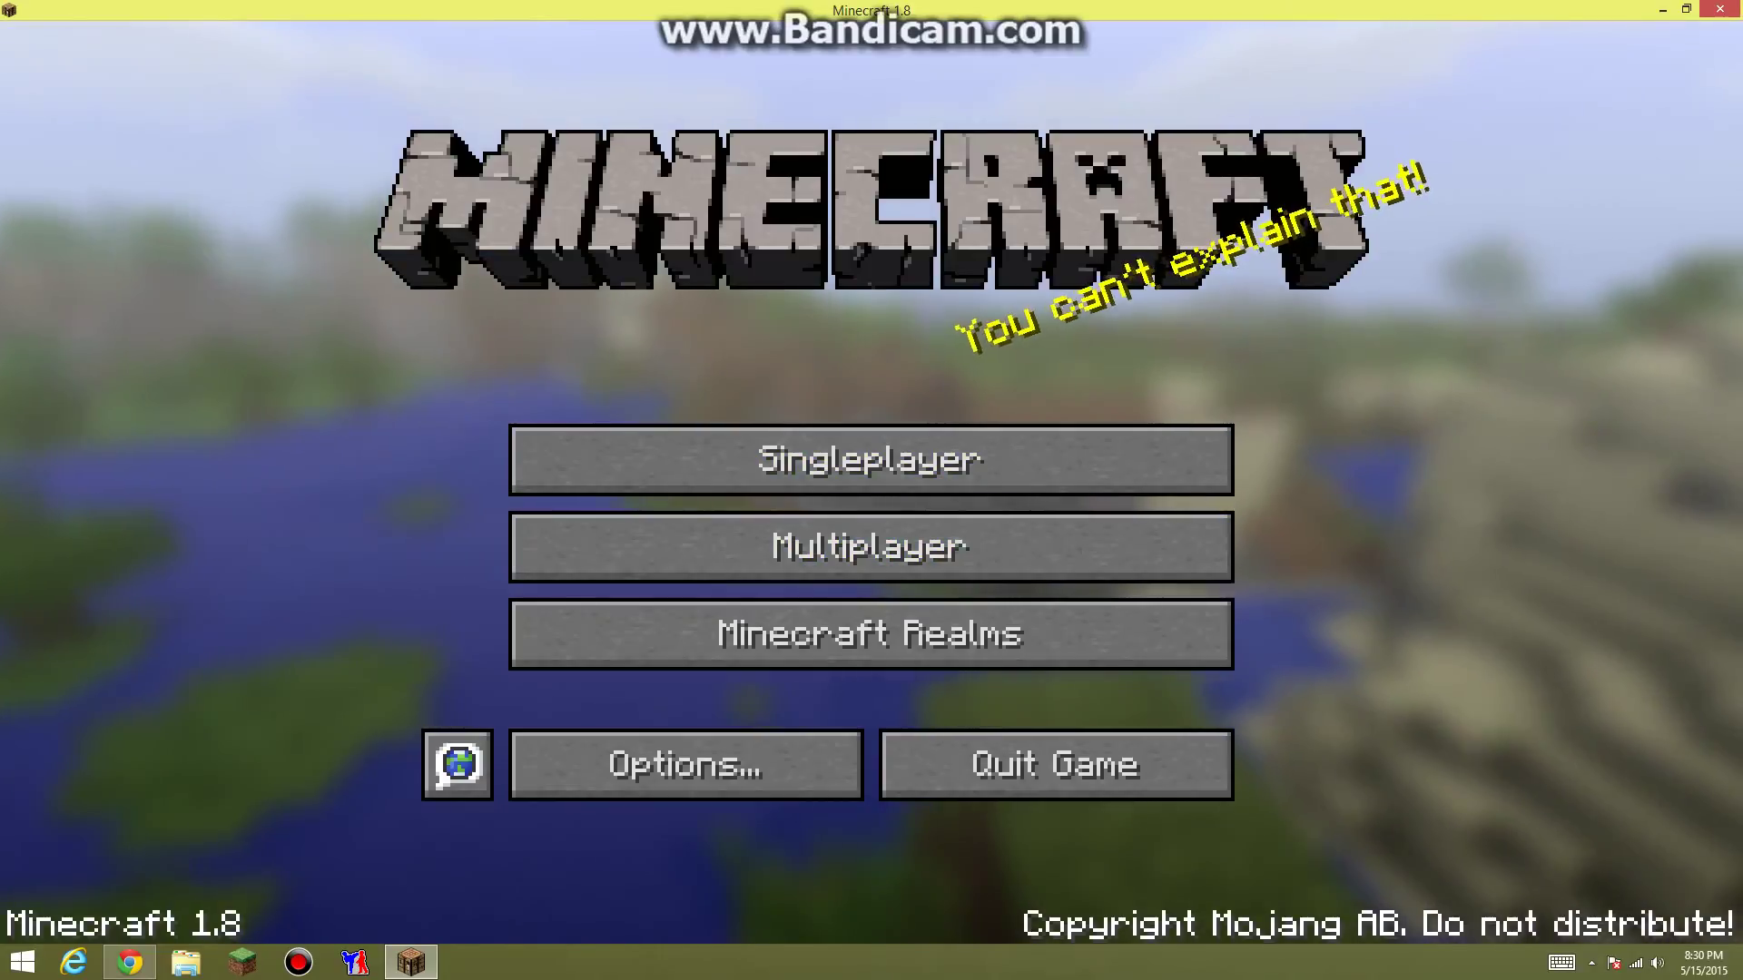
key(alt+F4)
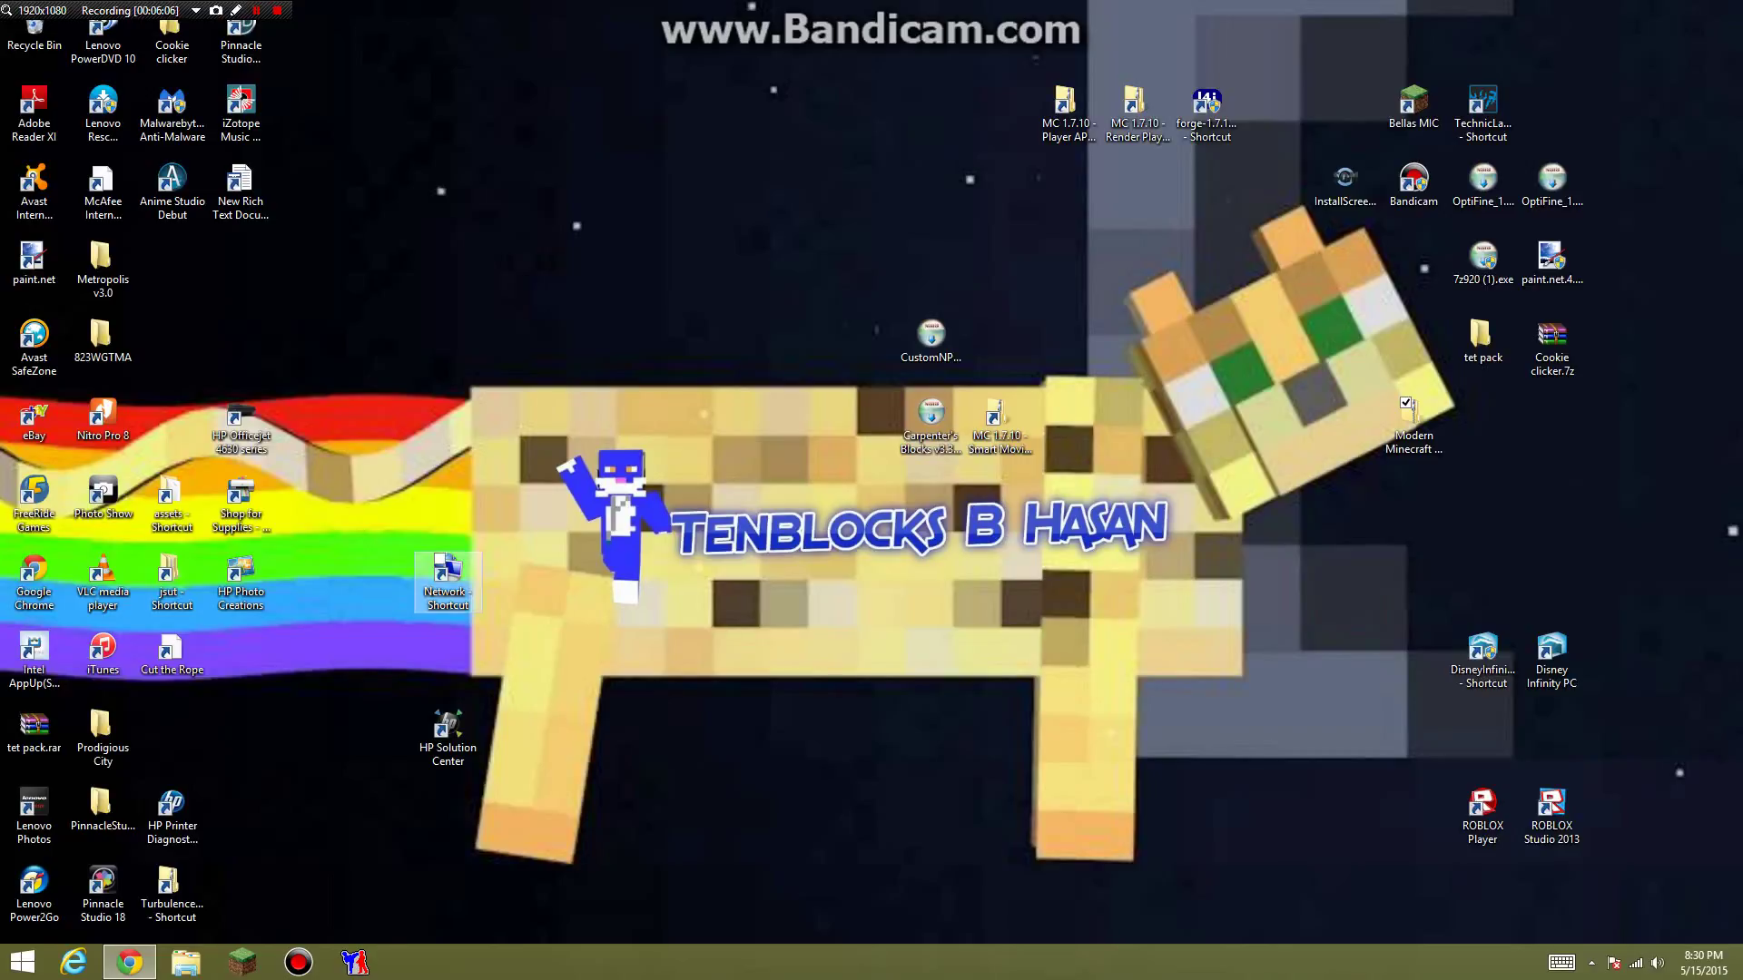
drag(578, 382, 541, 350)
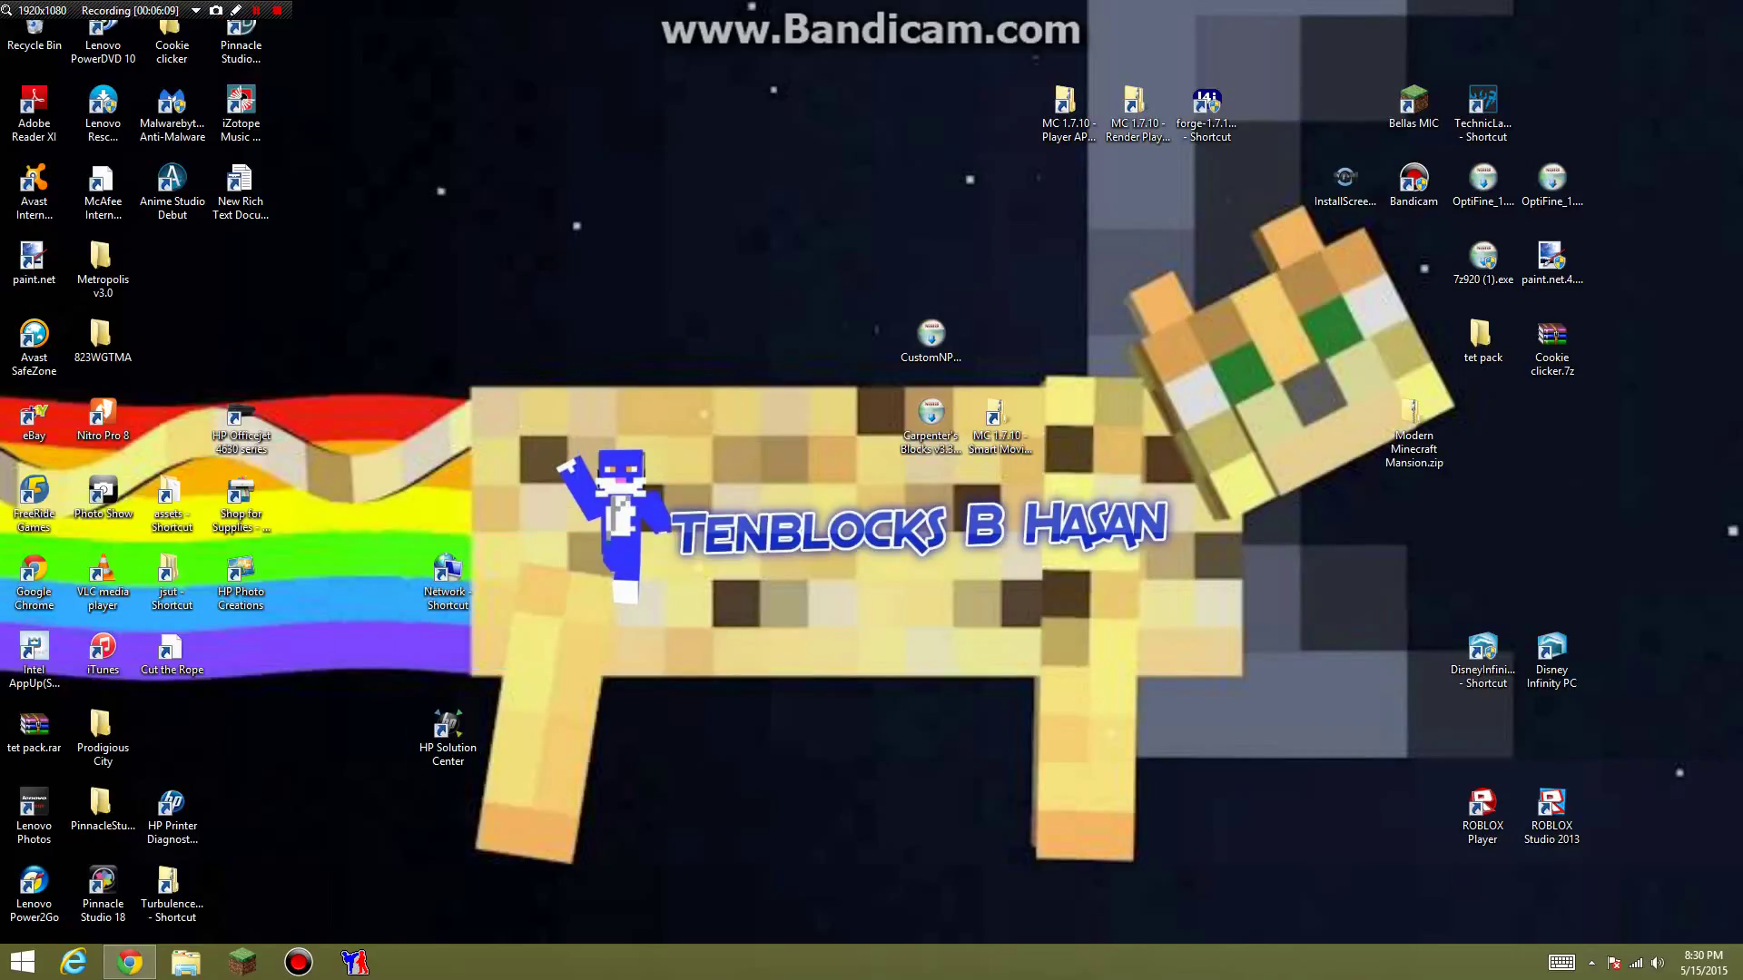